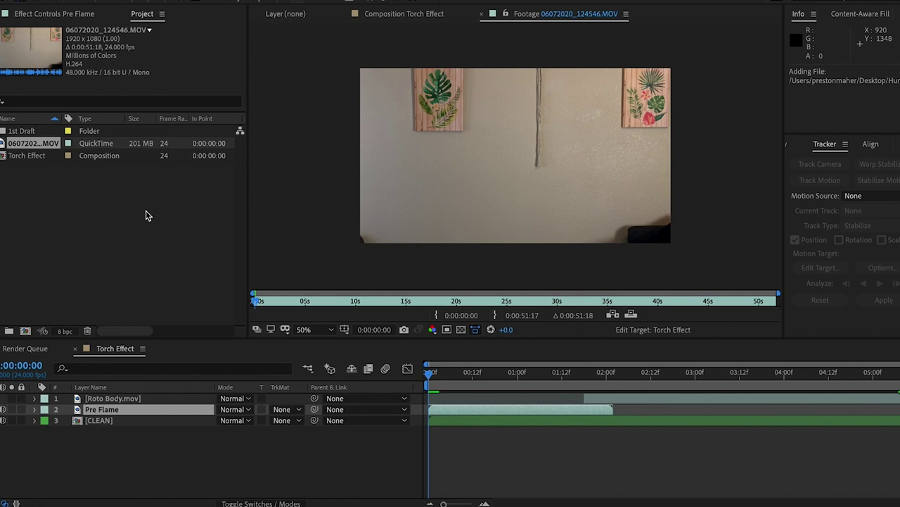
Build and open composition 06072020_124548 from the 06072020_124546.MOV footage
{"action": "left_click", "coordinate": [259, 304]}
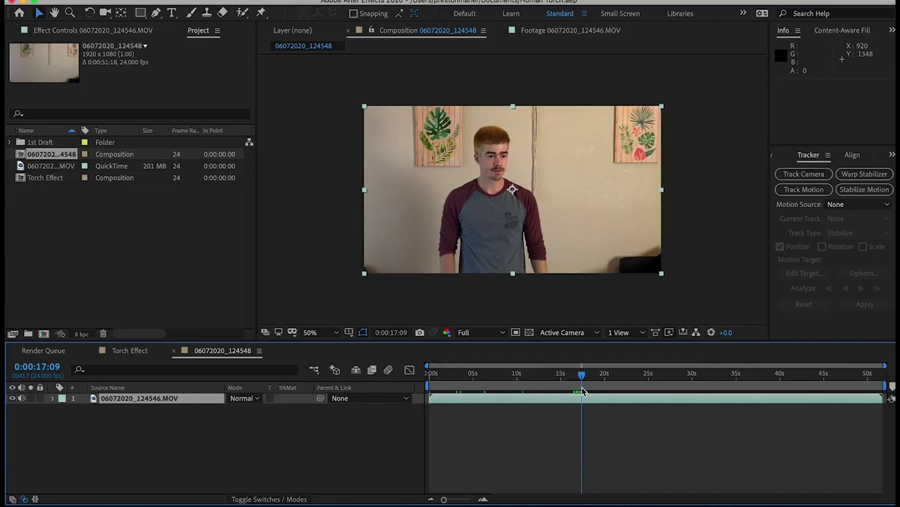
Duplicate the layer, trim its in-point, and scrub through the start of the shot
{"action": "key", "text": "ctrl+d"}
{"action": "key", "text": "alt+["}
{"action": "left_click_drag", "start_coordinate": [638, 402], "coordinate": [586, 402]}
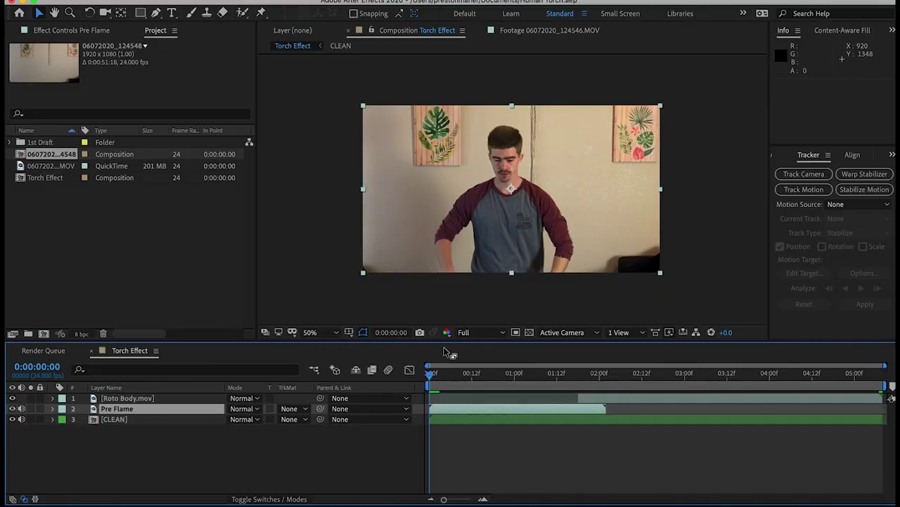
{"action": "mouse_move", "coordinate": [442, 380]}
{"action": "left_mouse_down"}
{"action": "mouse_move", "coordinate": [429, 384]}
{"action": "mouse_move", "coordinate": [477, 386]}
{"action": "mouse_move", "coordinate": [429, 385]}
{"action": "left_mouse_up"}
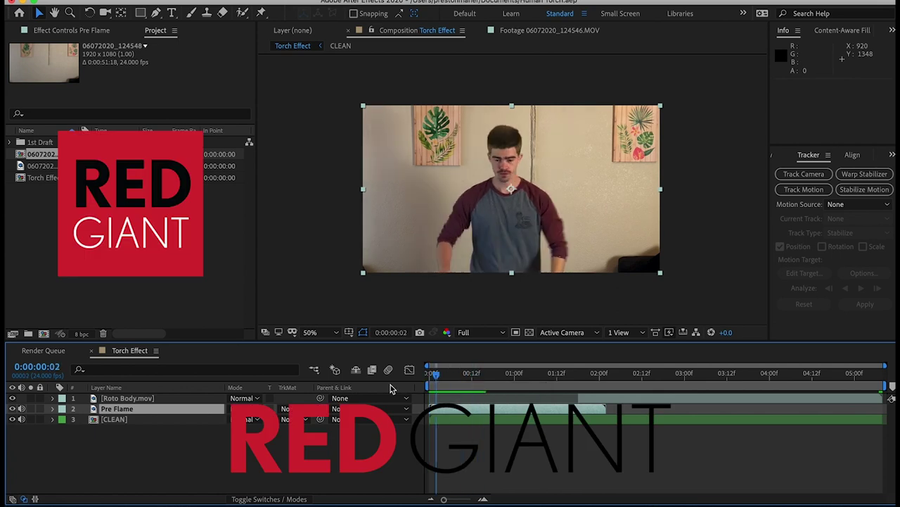
Solo the CLEAN plate, then Pre Flame too, and play previews of them
{"action": "left_click", "coordinate": [30, 419]}
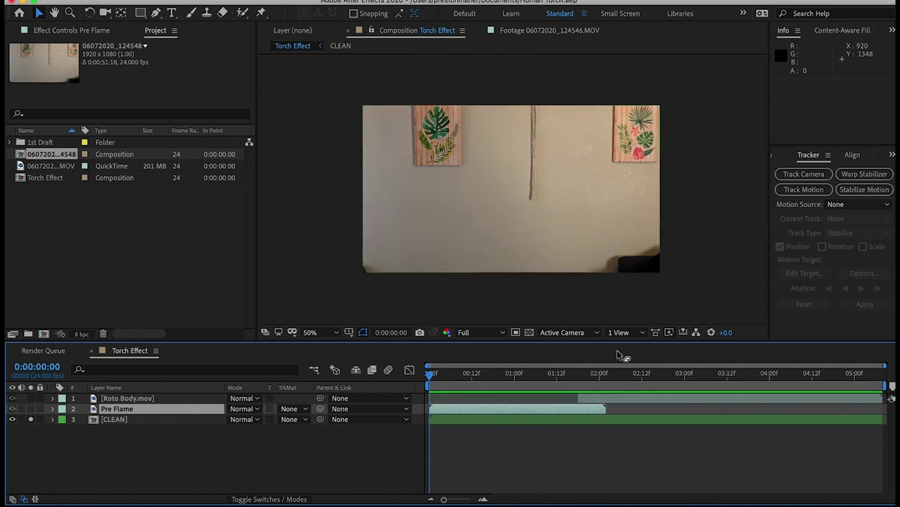
{"action": "left_click", "coordinate": [692, 375]}
{"action": "key", "text": "space"}
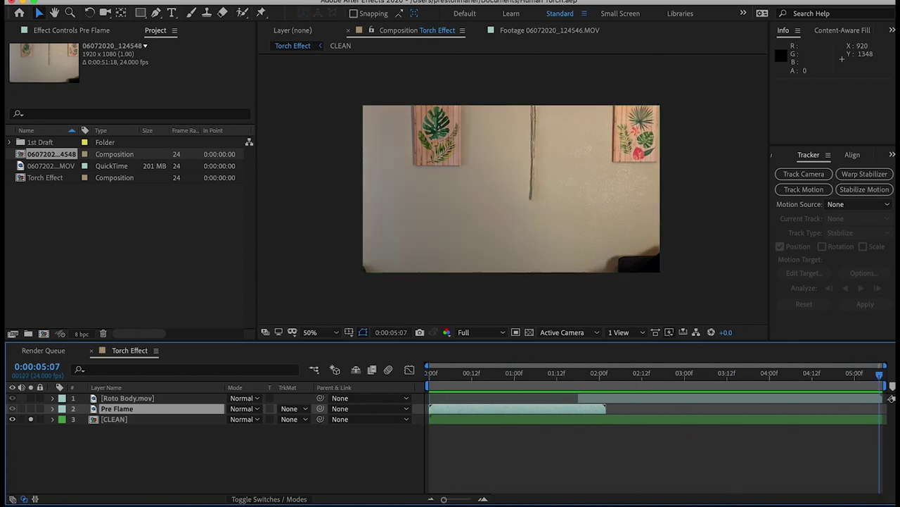
{"action": "left_click", "coordinate": [30, 409]}
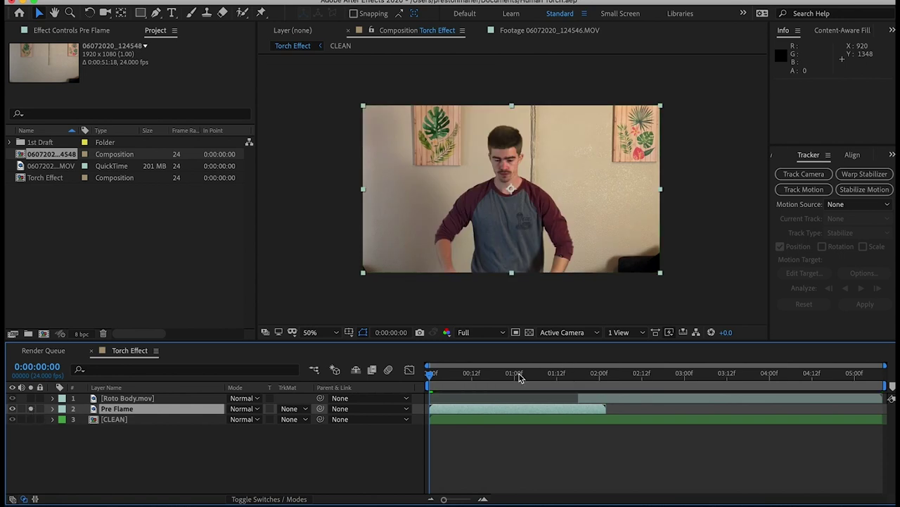
{"action": "key", "text": "space"}
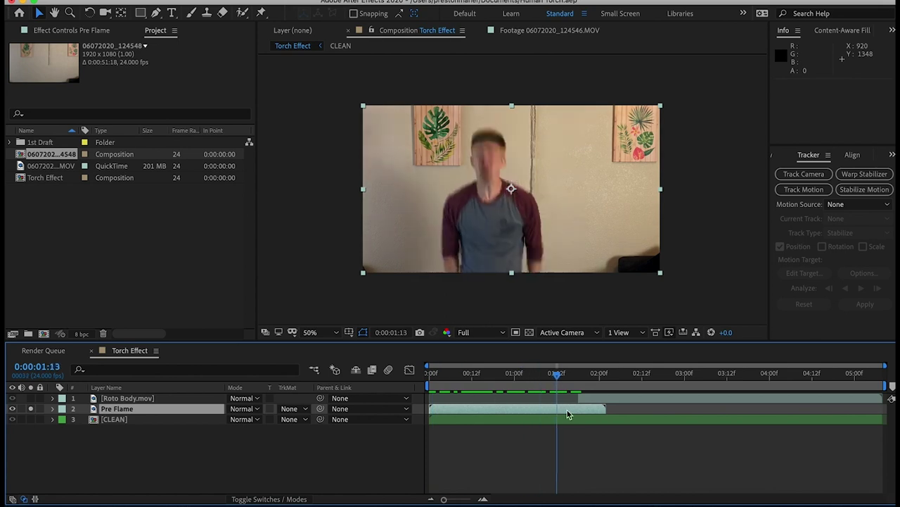
{"action": "key", "text": "space"}
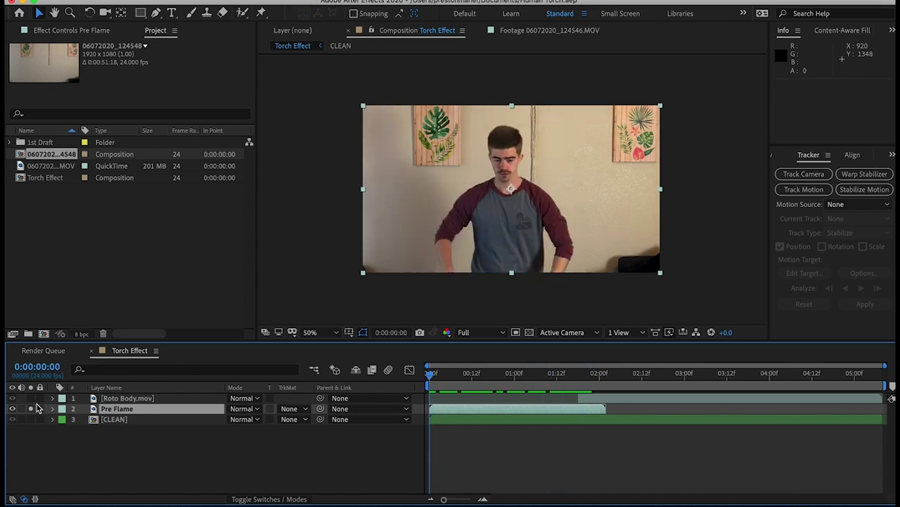
{"action": "left_click", "coordinate": [30, 397]}
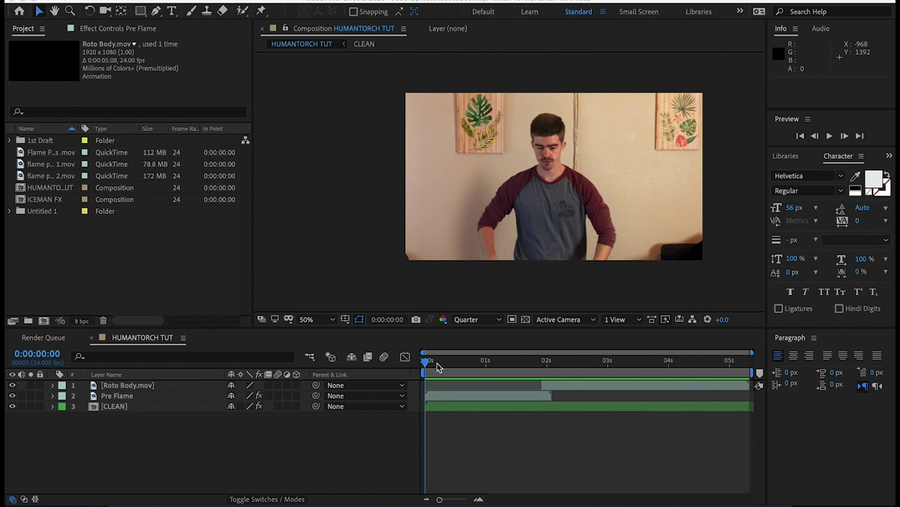
{"action": "left_click_drag", "start_coordinate": [422, 364], "coordinate": [505, 440]}
{"action": "key", "text": "bracketleft"}
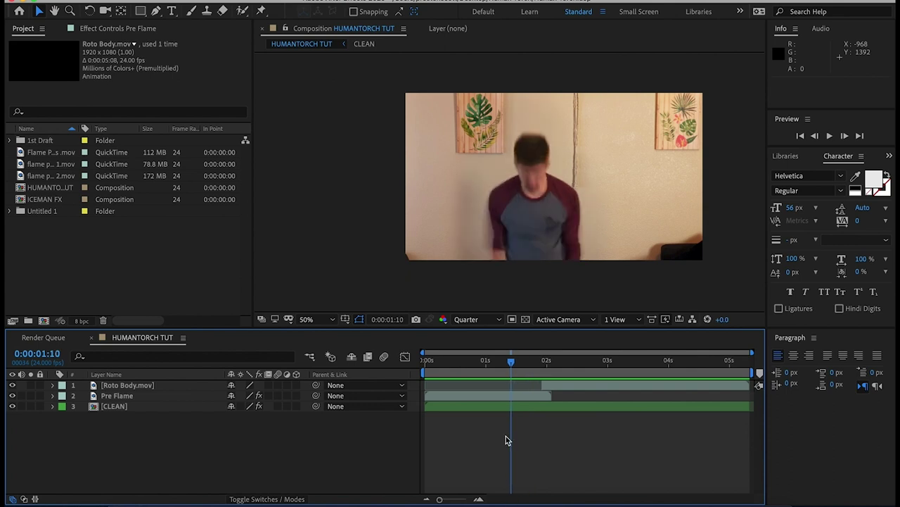
Hide Roto Body at the two-second mark and set the preview resolution to Full
{"action": "left_click", "coordinate": [499, 398]}
{"action": "left_click", "coordinate": [549, 363]}
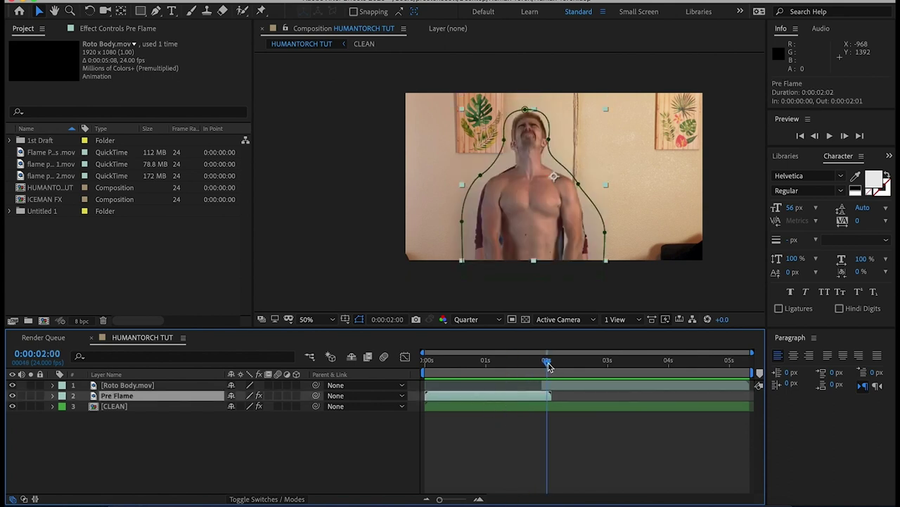
{"action": "left_click", "coordinate": [12, 385]}
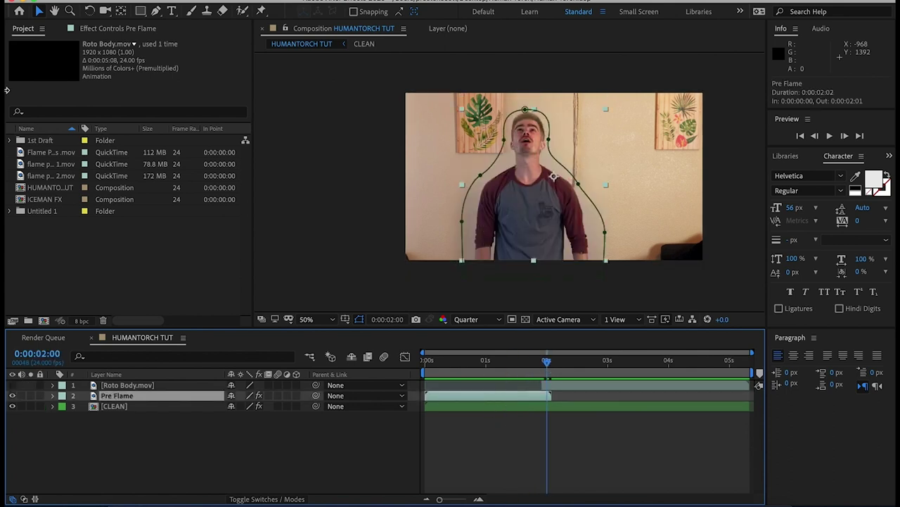
{"action": "left_click", "coordinate": [105, 28]}
{"action": "key", "text": "period"}
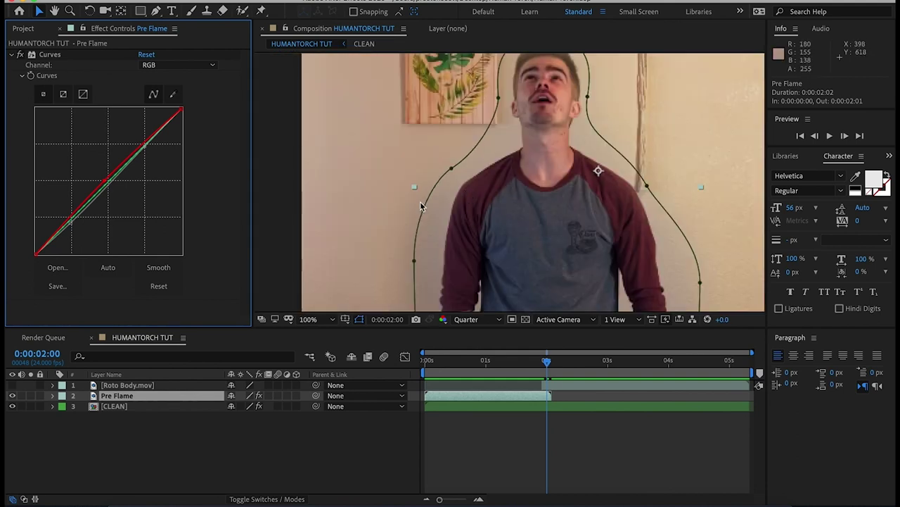
{"action": "left_click", "coordinate": [481, 320]}
{"action": "left_click", "coordinate": [482, 346]}
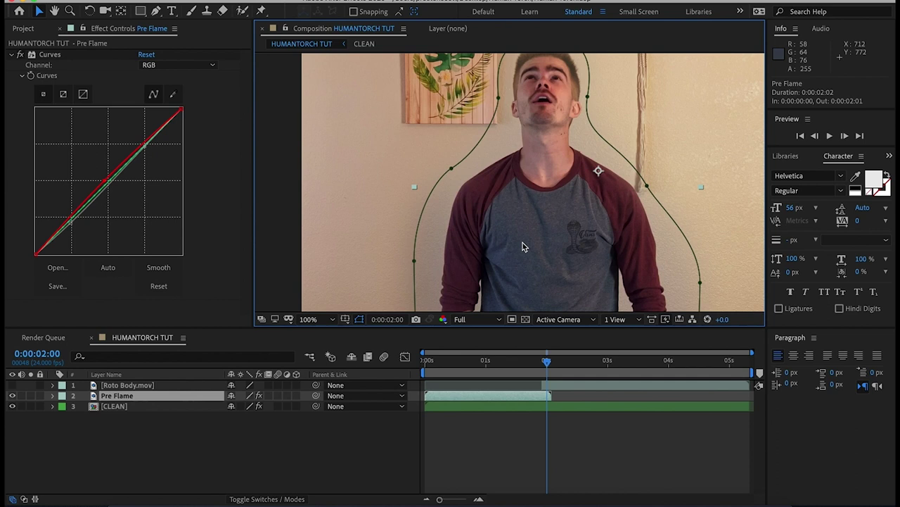
{"action": "key", "text": "comma"}
{"action": "key", "text": "period"}
{"action": "key", "text": "space"}
{"action": "key", "text": "comma"}
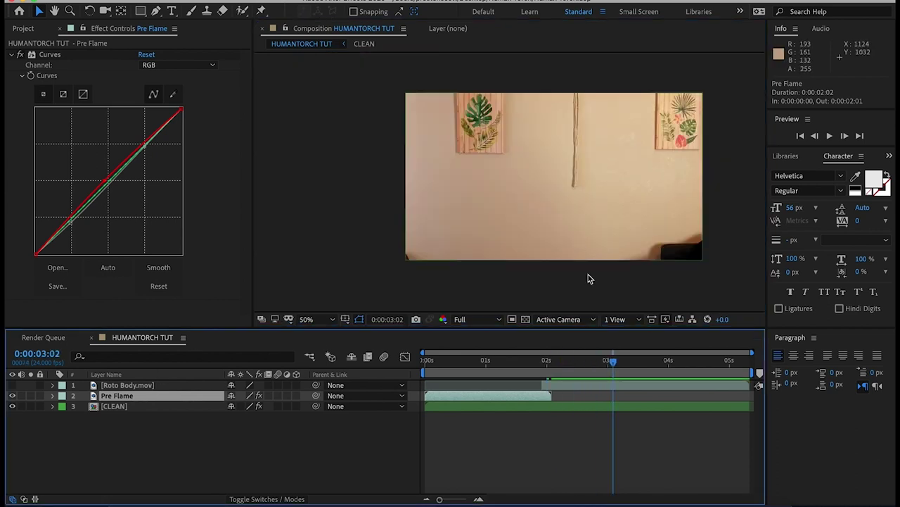
Show Roto Body again and briefly solo the CLEAN plate to scrub around 1:16
{"action": "left_click", "coordinate": [12, 385]}
{"action": "left_click_drag", "start_coordinate": [613, 361], "coordinate": [491, 415]}
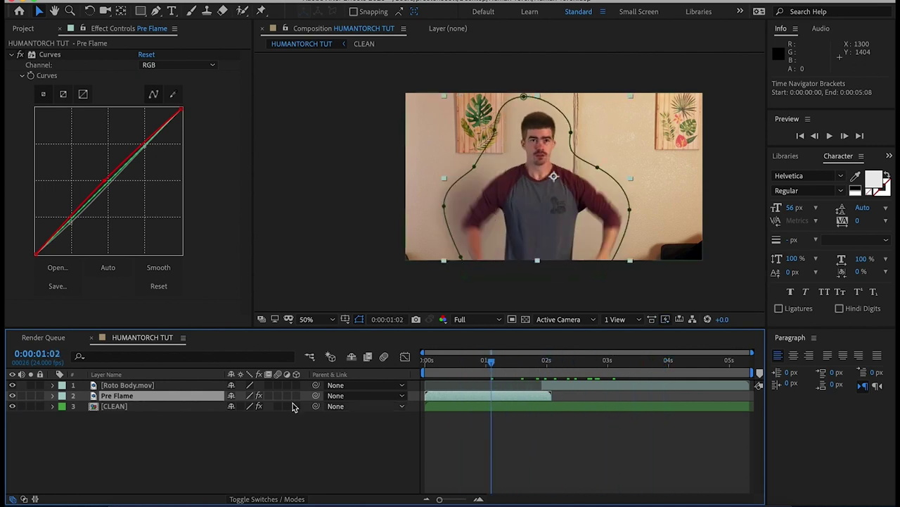
{"action": "left_click", "coordinate": [30, 406]}
{"action": "left_click_drag", "start_coordinate": [491, 380], "coordinate": [533, 380]}
{"action": "left_click", "coordinate": [30, 406]}
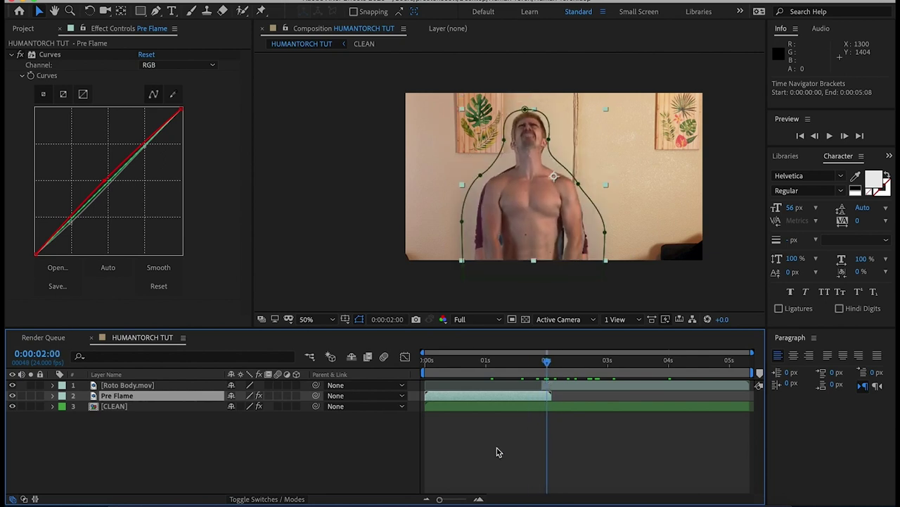
Trim Pre Flame to end at 1:22, show transparency, and preview from 1:22
{"action": "left_click", "coordinate": [466, 499]}
{"action": "left_click_drag", "start_coordinate": [651, 395], "coordinate": [537, 394]}
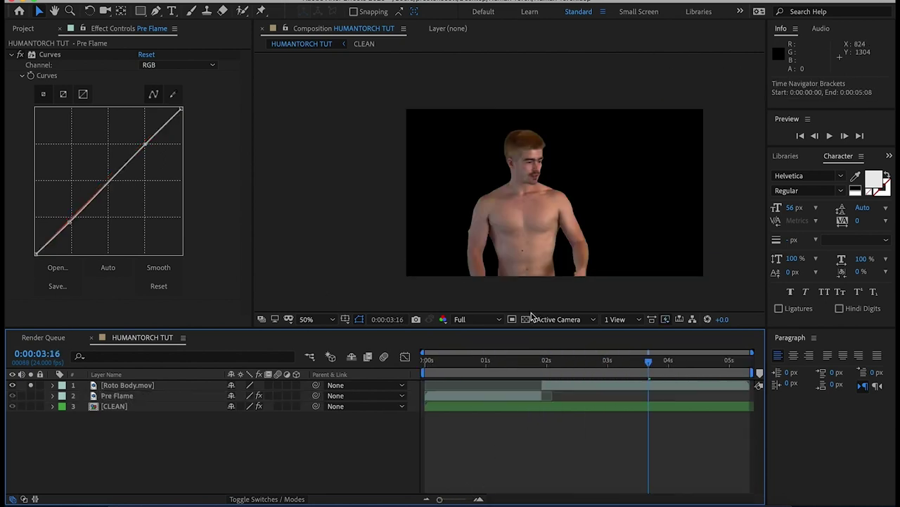
{"action": "left_click", "coordinate": [524, 318]}
{"action": "left_click_drag", "start_coordinate": [607, 363], "coordinate": [543, 366]}
{"action": "key", "text": "b"}
{"action": "key", "text": "space"}
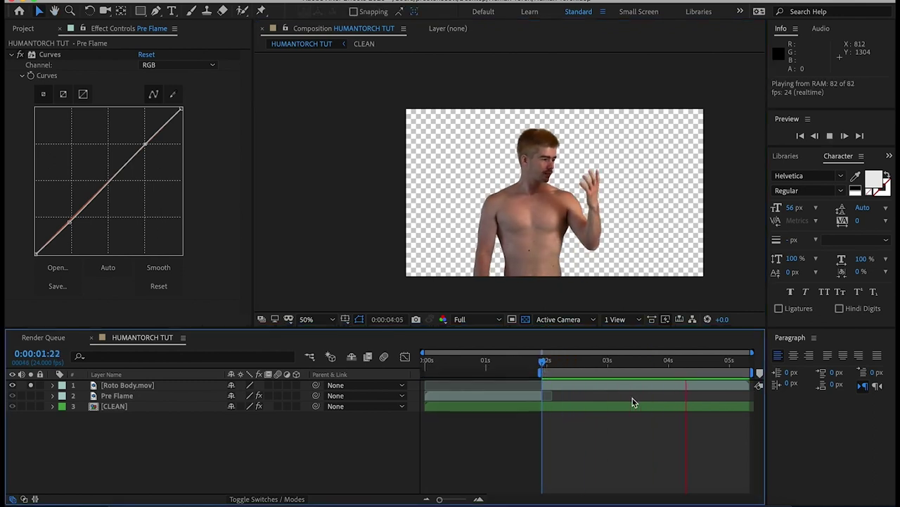
Pre-compose the Roto Body layer, moving all attributes into the new composition
{"action": "right_click", "coordinate": [622, 385]}
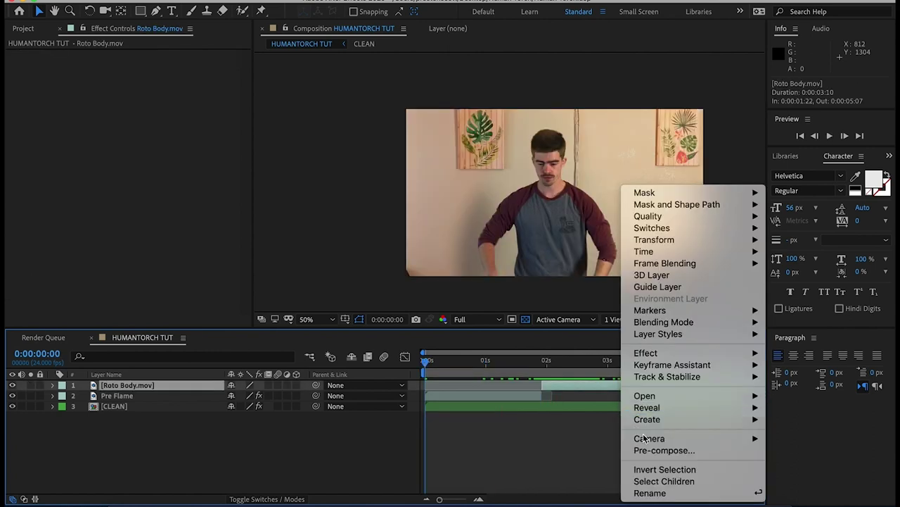
{"action": "left_click", "coordinate": [663, 452]}
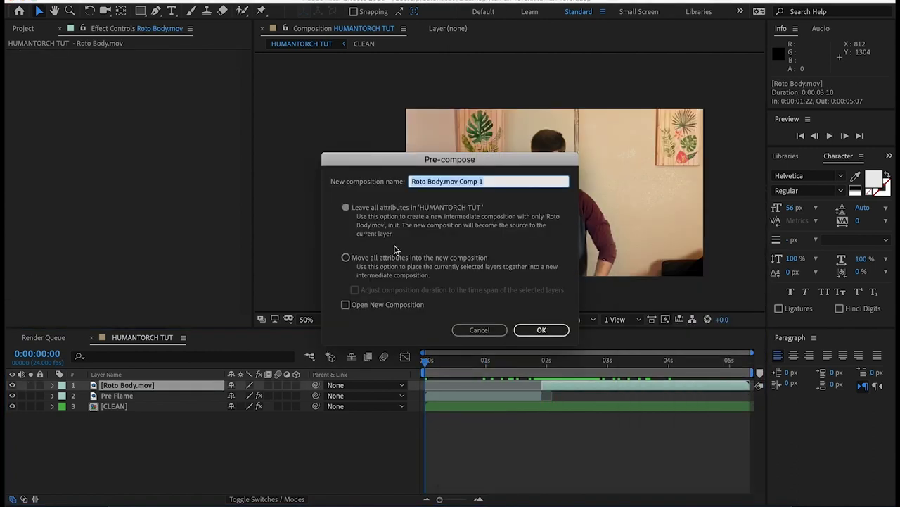
{"action": "left_click", "coordinate": [373, 259]}
{"action": "left_click", "coordinate": [518, 328]}
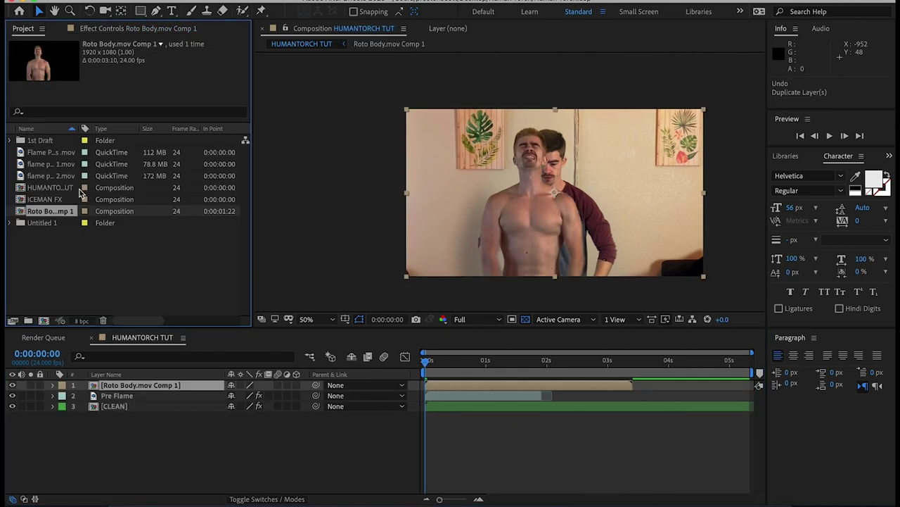
Duplicate the precomp twice, rename both copies Body Input, and start the layer at 1:22
{"action": "key", "text": "ctrl+d"}
{"action": "key", "text": "ctrl+d"}
{"action": "right_click", "coordinate": [53, 222]}
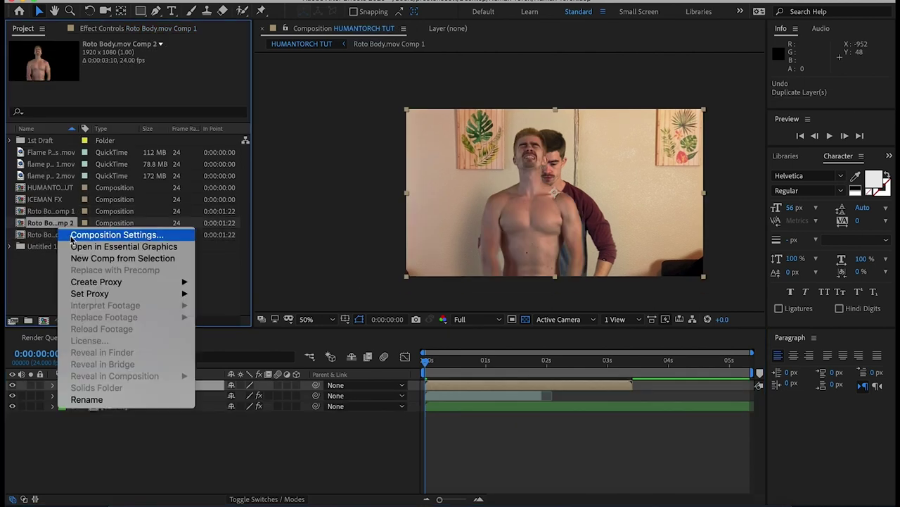
{"action": "left_click", "coordinate": [120, 399]}
{"action": "type", "text": "Body In"}
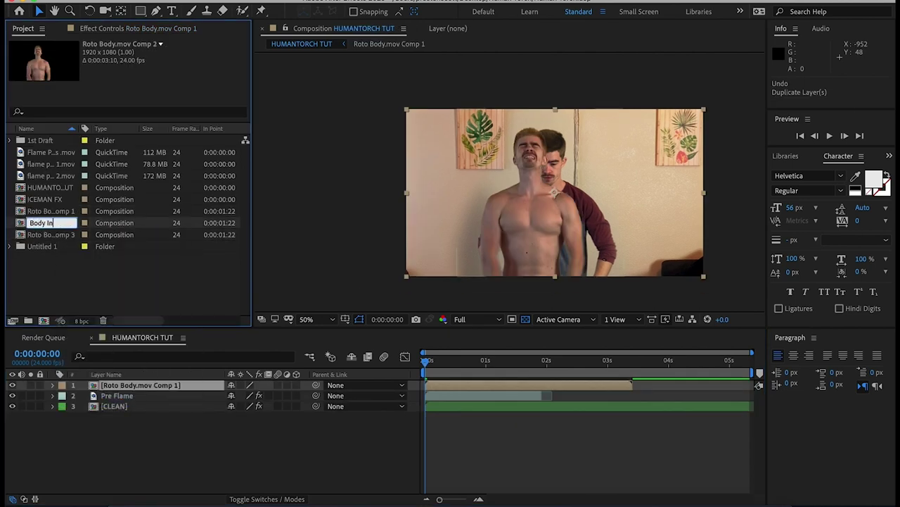
{"action": "type", "text": "put"}
{"action": "key", "text": "Return"}
{"action": "right_click", "coordinate": [59, 236]}
{"action": "left_click", "coordinate": [90, 403]}
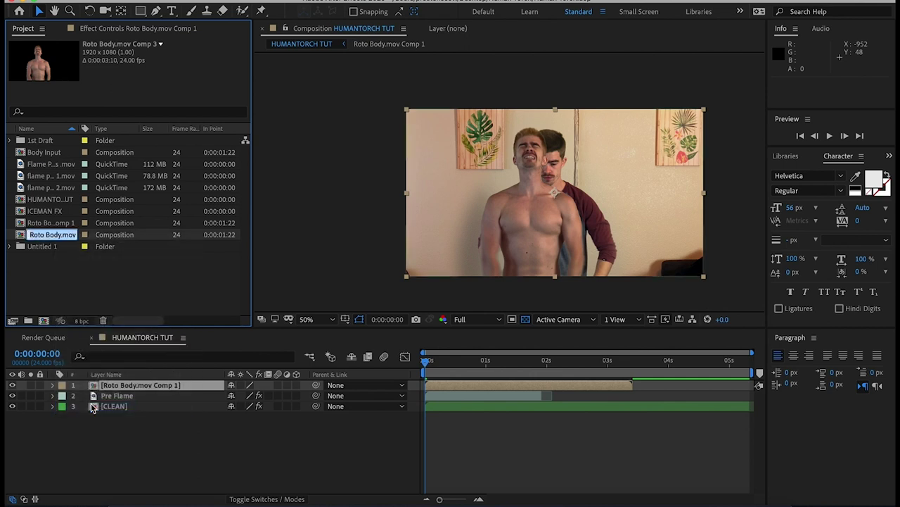
{"action": "type", "text": "Input"}
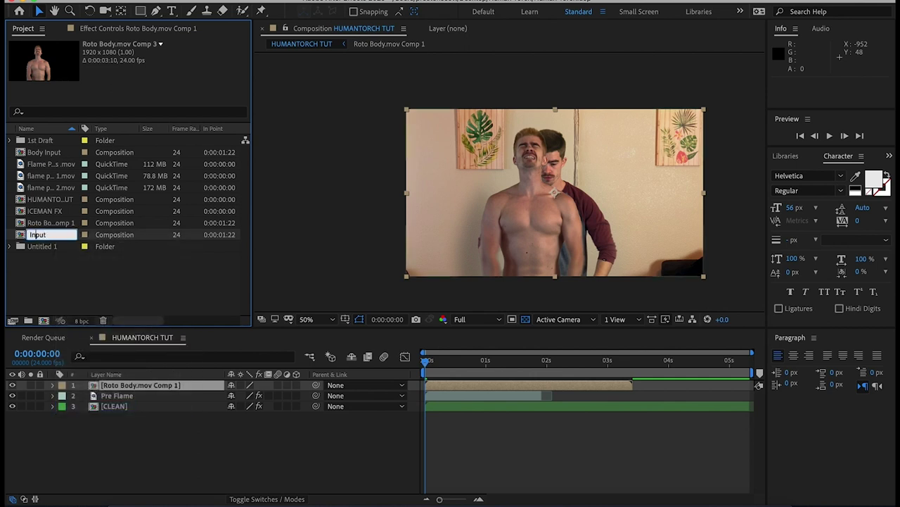
{"action": "type", "text": "ody"}
{"action": "key", "text": "Return"}
{"action": "left_click", "coordinate": [543, 370]}
{"action": "key", "text": "["}
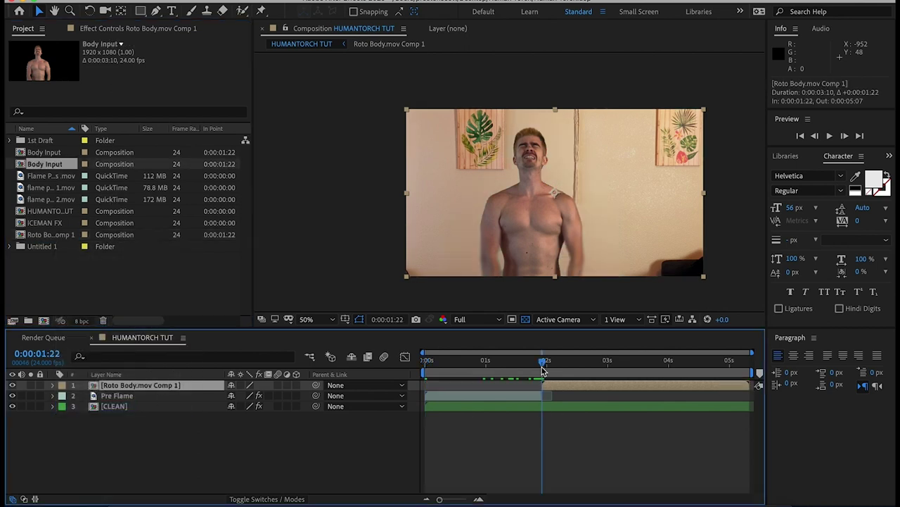
Inside the precomp, duplicate Roto Body.mov, hide the lower copy, and apply Invert to the top one
{"action": "double_click", "coordinate": [558, 386]}
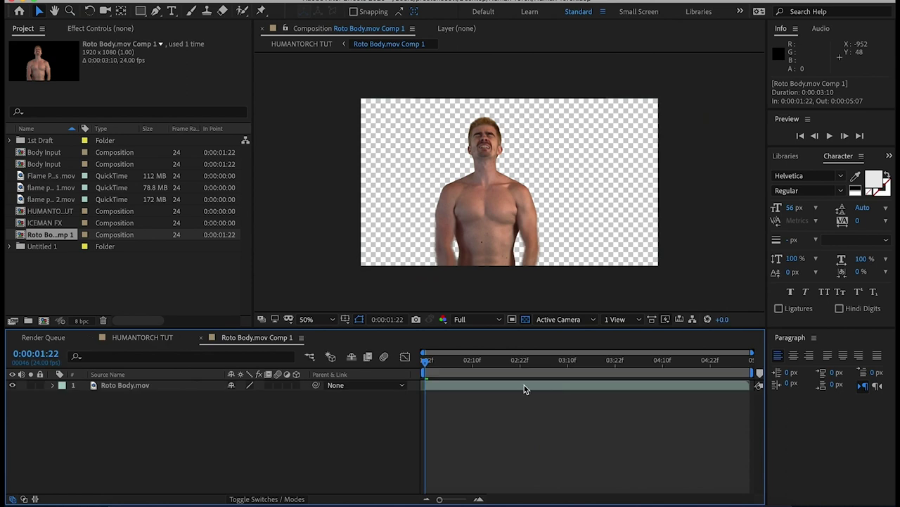
{"action": "left_click", "coordinate": [489, 387]}
{"action": "key", "text": "ctrl+d"}
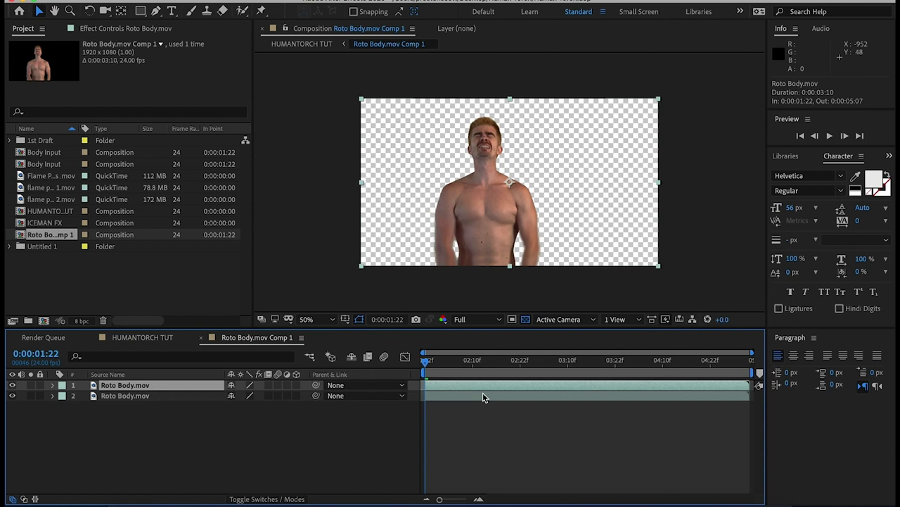
{"action": "left_click", "coordinate": [12, 395]}
{"action": "key", "text": "ctrl+space"}
{"action": "type", "text": "inv"}
{"action": "key", "text": "Return"}
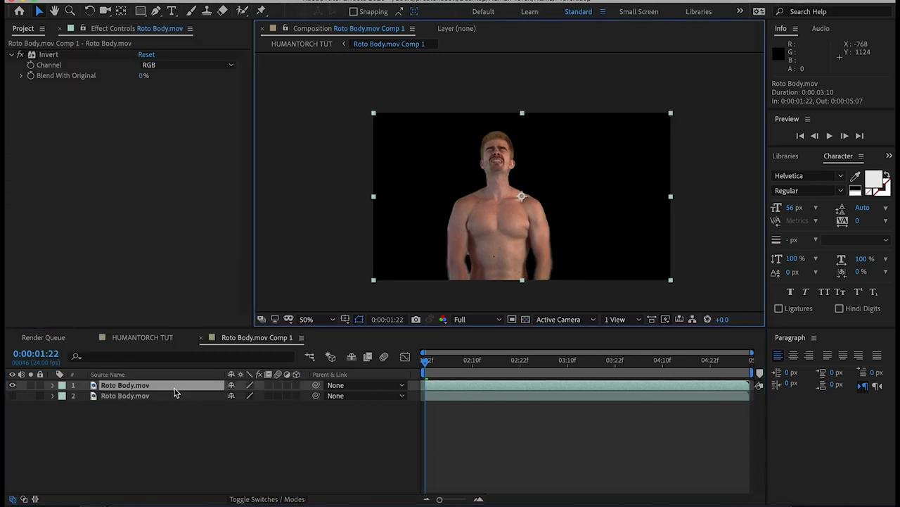
Add Levels with Gamma 0.58 and Input Black 24 to darken the body
{"action": "key", "text": "ctrl+space"}
{"action": "type", "text": "lev"}
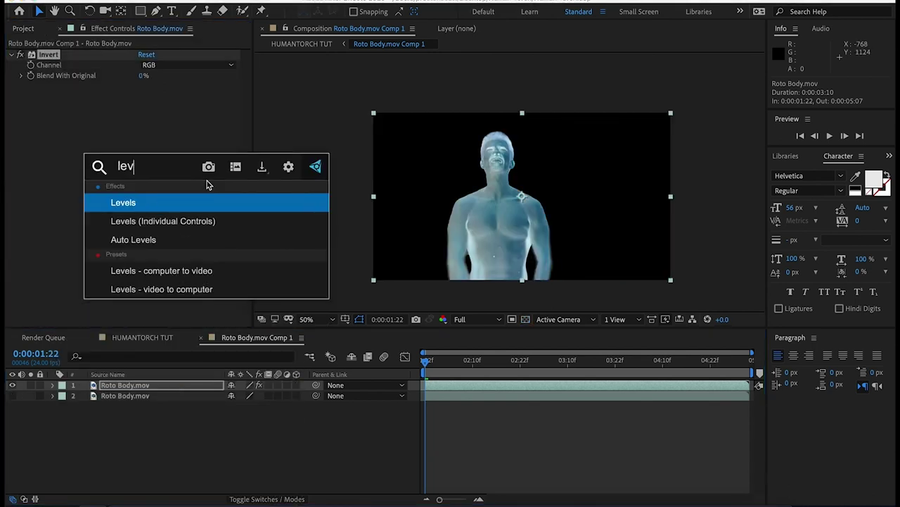
{"action": "key", "text": "Return"}
{"action": "left_click_drag", "start_coordinate": [119, 157], "coordinate": [149, 168]}
{"action": "left_click_drag", "start_coordinate": [46, 162], "coordinate": [66, 164]}
Add Hue/Saturation and set Master Hue to +180°
{"action": "key", "text": "ctrl+space"}
{"action": "type", "text": "hue"}
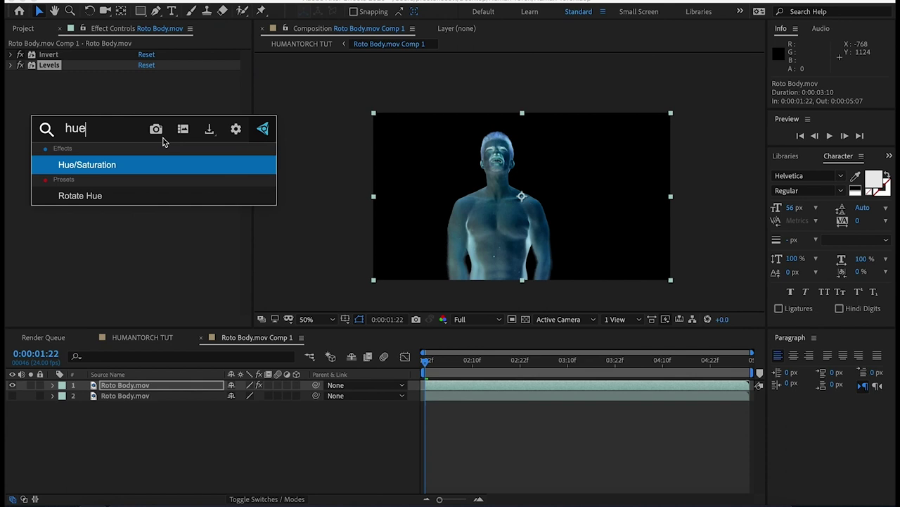
{"action": "key", "text": "Return"}
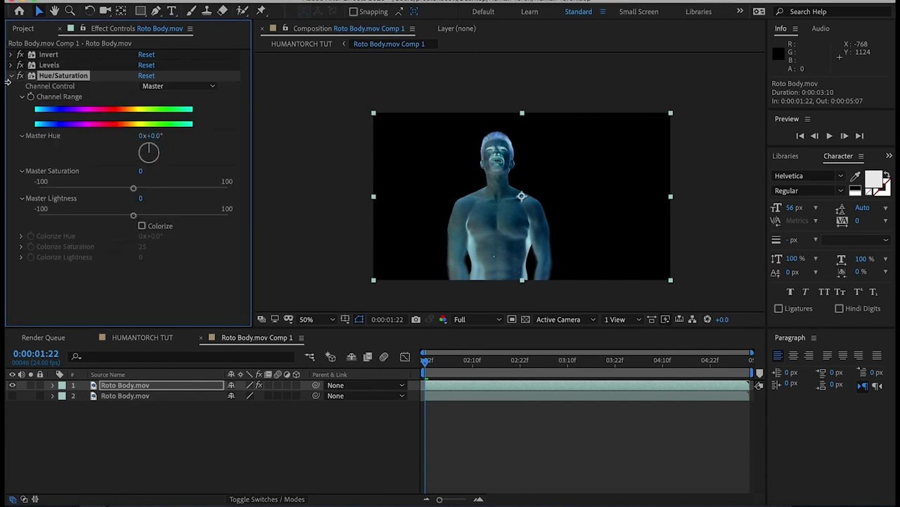
{"action": "left_click", "coordinate": [160, 136]}
{"action": "key", "text": "Return"}
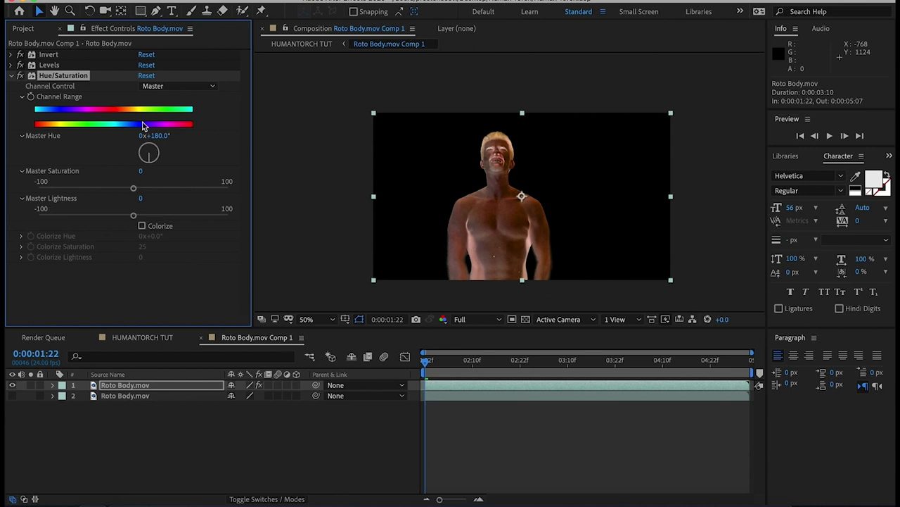
Add Tint mapping black to red and white to yellow
{"action": "key", "text": "ctrl+space"}
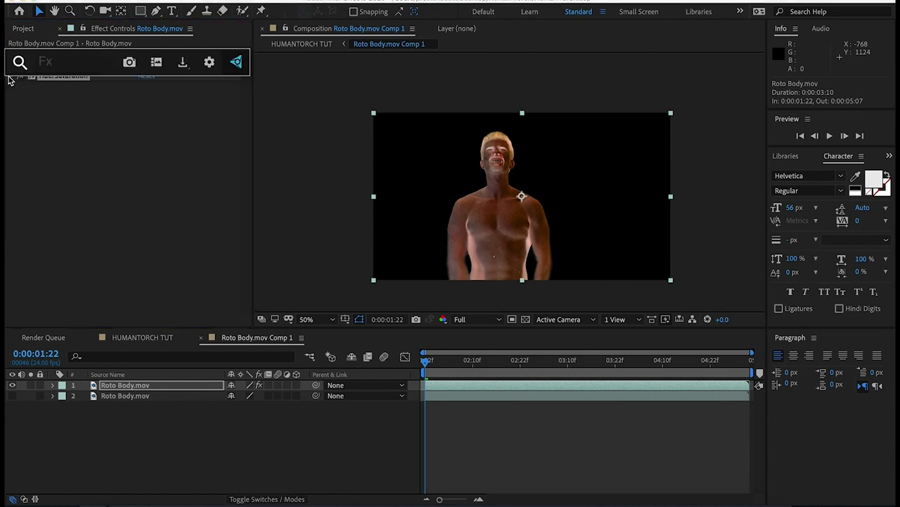
{"action": "type", "text": "ti"}
{"action": "key", "text": "Down"}
{"action": "key", "text": "Down"}
{"action": "key", "text": "Down"}
{"action": "key", "text": "Return"}
{"action": "left_click", "coordinate": [11, 86]}
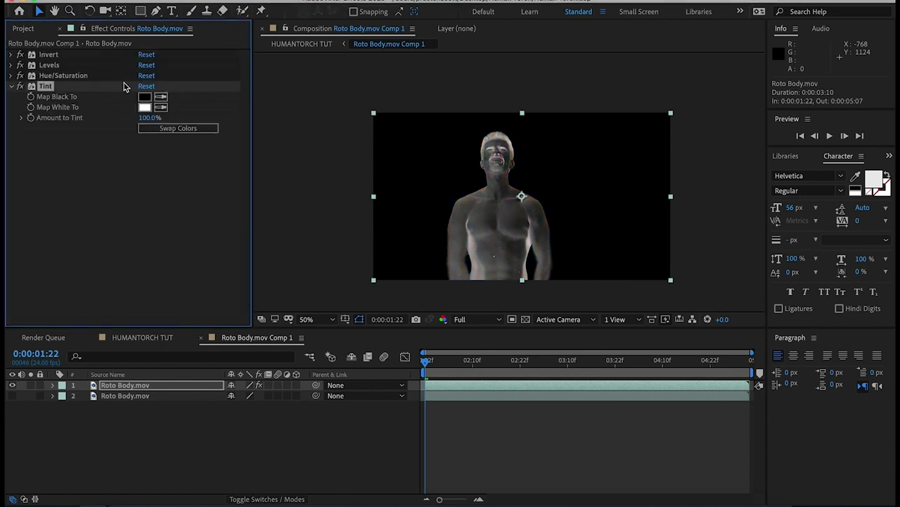
{"action": "left_click", "coordinate": [144, 96]}
{"action": "mouse_move", "coordinate": [458, 346]}
{"action": "left_mouse_down"}
{"action": "mouse_move", "coordinate": [503, 340]}
{"action": "mouse_move", "coordinate": [521, 320]}
{"action": "left_mouse_up"}
{"action": "left_click", "coordinate": [603, 333]}
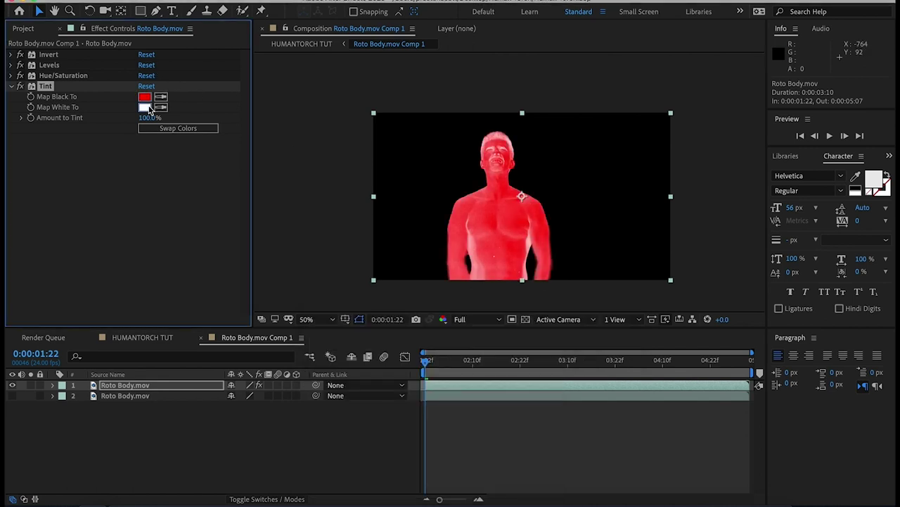
{"action": "left_click", "coordinate": [144, 107]}
{"action": "left_click", "coordinate": [495, 465]}
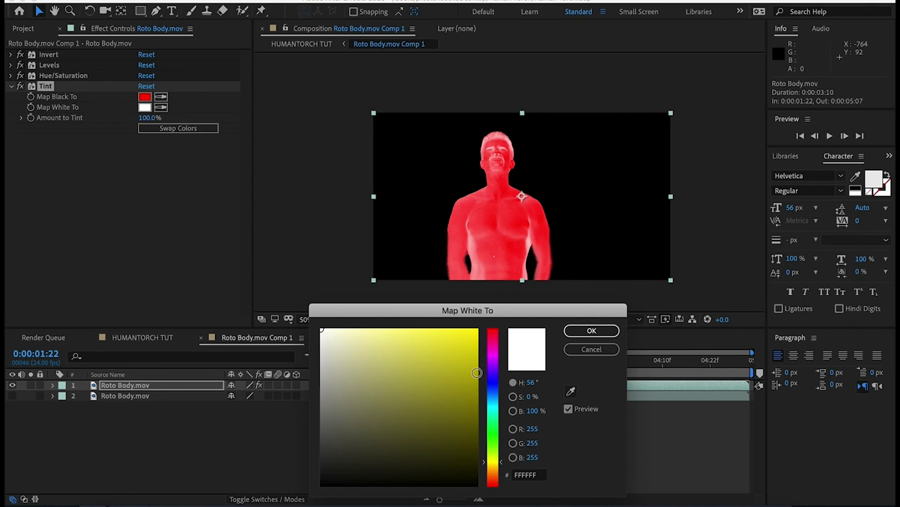
{"action": "left_click_drag", "start_coordinate": [470, 342], "coordinate": [486, 321]}
{"action": "left_click", "coordinate": [593, 330]}
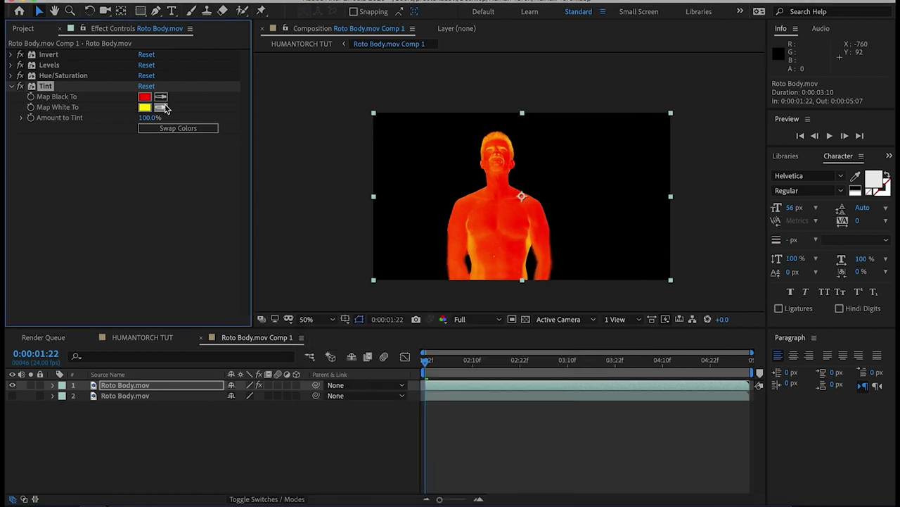
{"action": "left_click", "coordinate": [149, 118]}
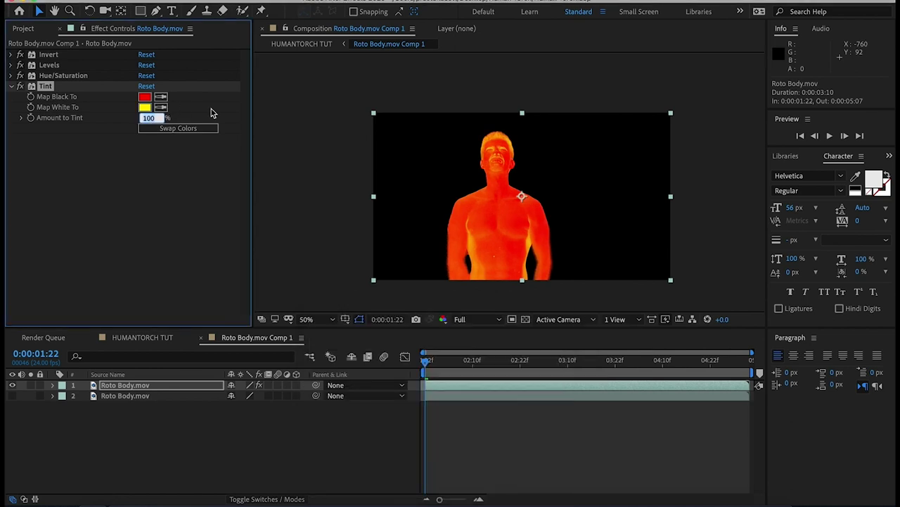
{"action": "key", "text": "Return"}
Add Tritone with vivid orange midtones and Blend With Original at 75%
{"action": "key", "text": "ctrl+space"}
{"action": "type", "text": "tri"}
{"action": "key", "text": "Return"}
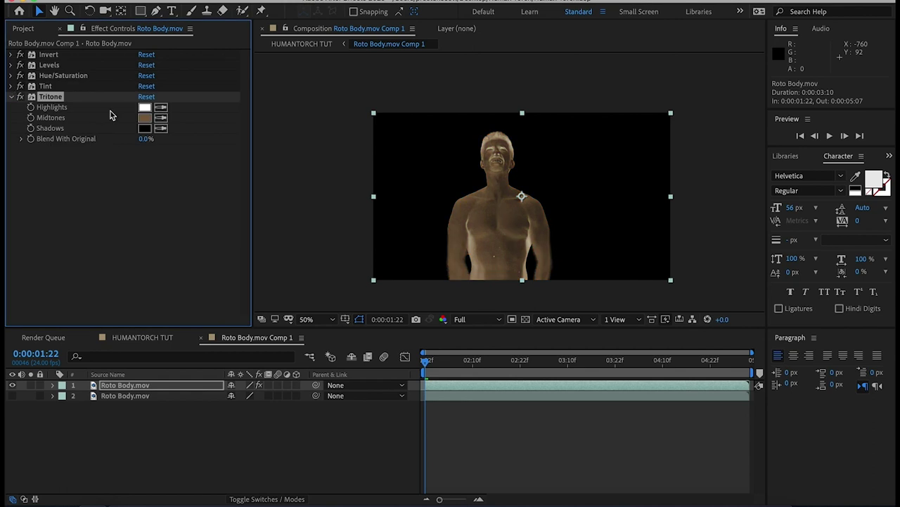
{"action": "left_click", "coordinate": [150, 123]}
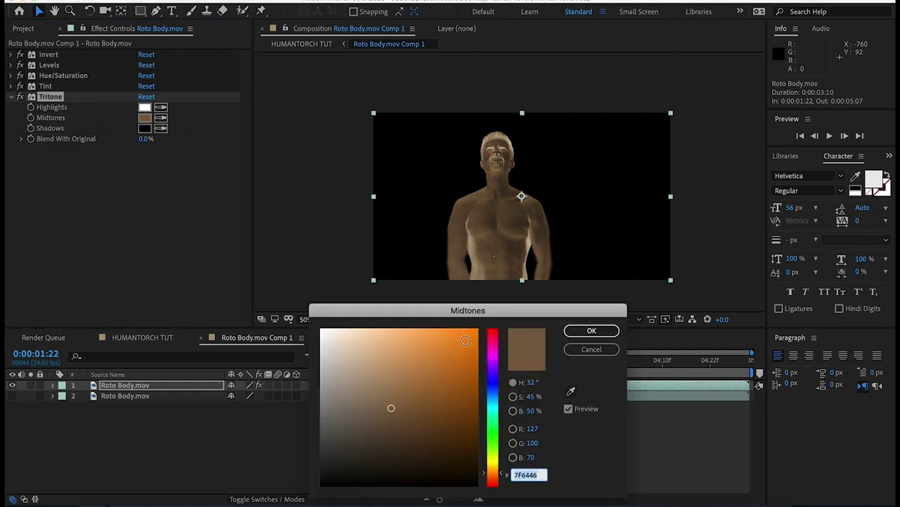
{"action": "left_click_drag", "start_coordinate": [465, 341], "coordinate": [491, 321]}
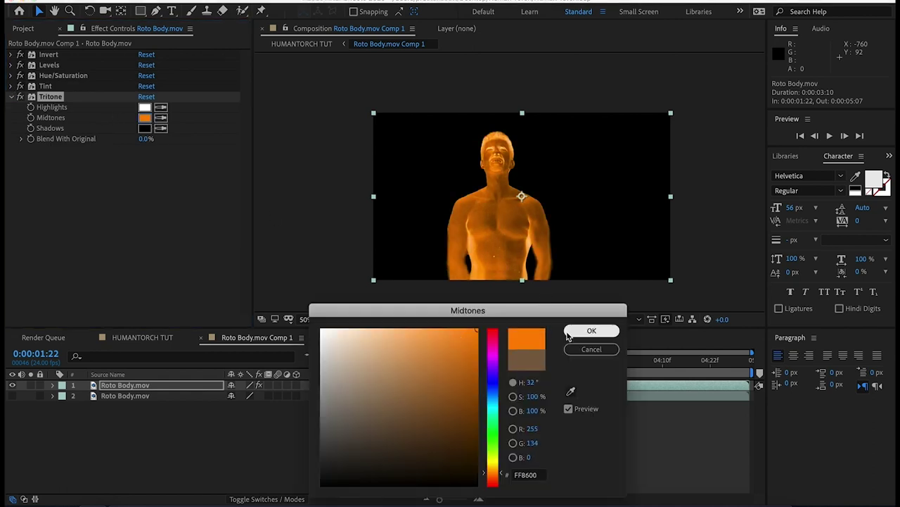
{"action": "left_click", "coordinate": [591, 331]}
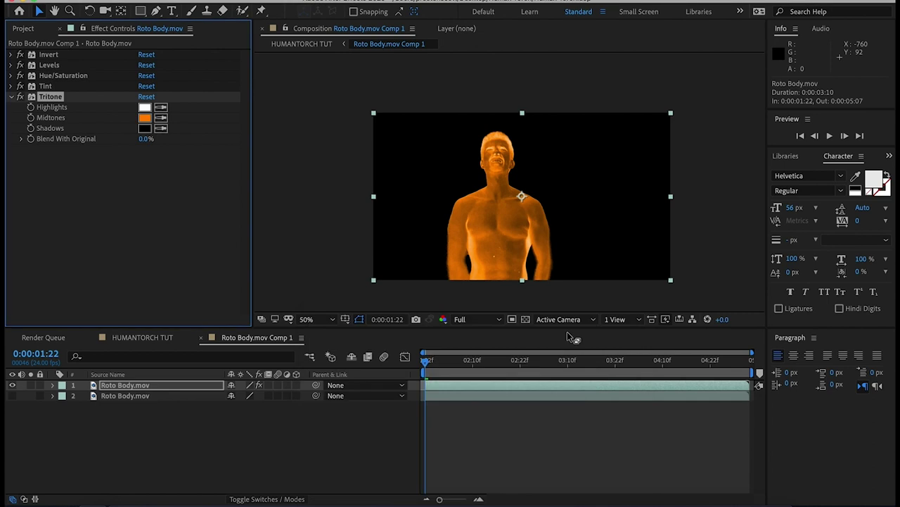
{"action": "left_click", "coordinate": [145, 140]}
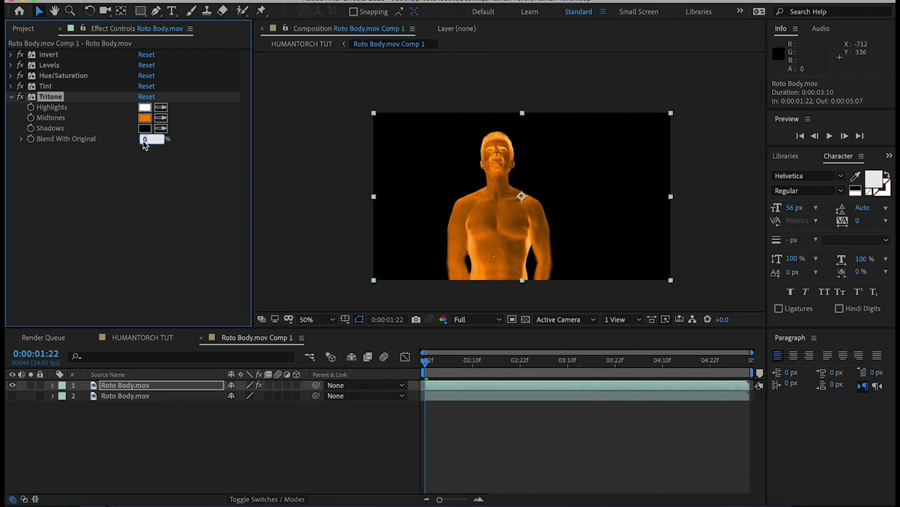
{"action": "type", "text": "75"}
{"action": "key", "text": "Return"}
{"action": "left_click", "coordinate": [13, 98]}
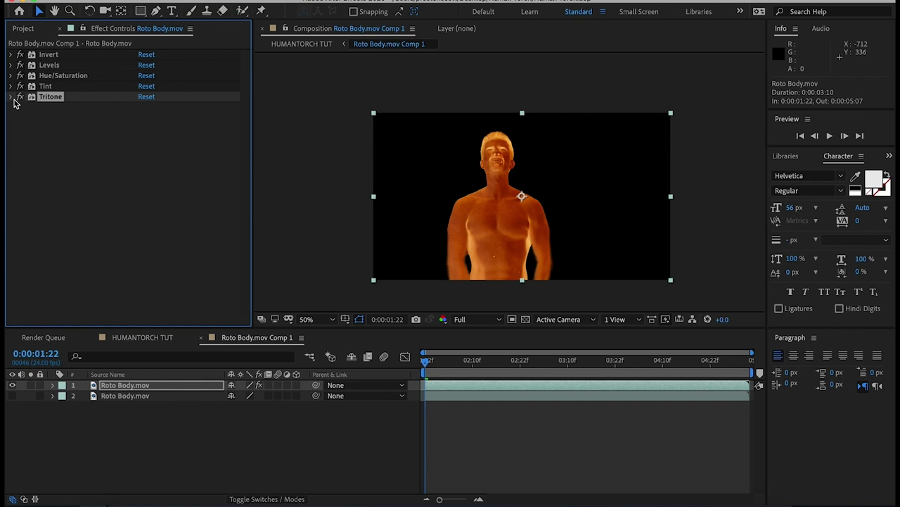
Add Curves and shape an S-curve to boost contrast
{"action": "key", "text": "ctrl+space"}
{"action": "type", "text": "cur"}
{"action": "key", "text": "Return"}
{"action": "left_click_drag", "start_coordinate": [70, 246], "coordinate": [67, 252]}
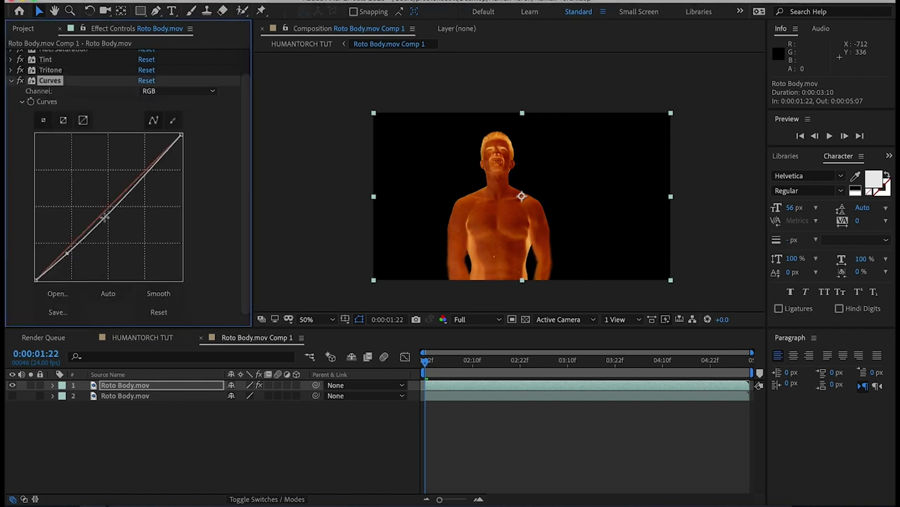
{"action": "left_click", "coordinate": [106, 209]}
{"action": "left_click_drag", "start_coordinate": [135, 182], "coordinate": [134, 170]}
{"action": "left_click_drag", "start_coordinate": [67, 252], "coordinate": [73, 260]}
{"action": "left_click_drag", "start_coordinate": [105, 209], "coordinate": [109, 214]}
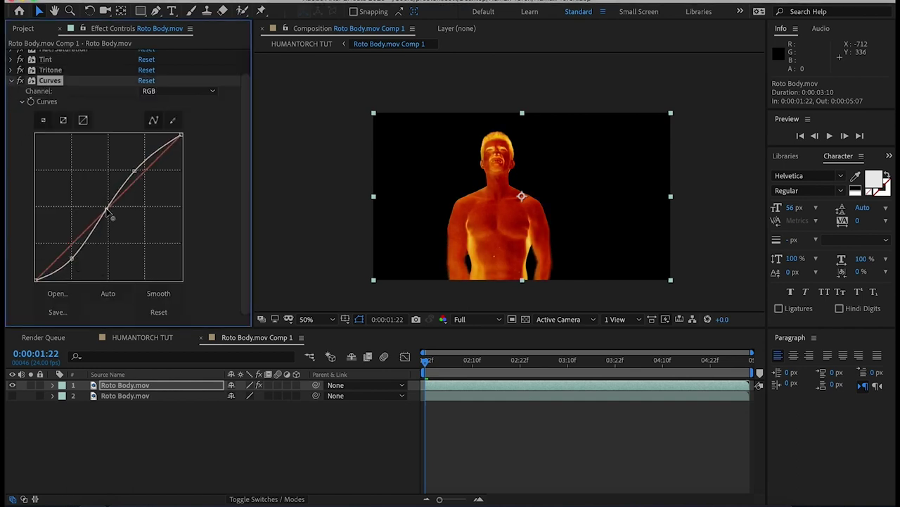
{"action": "left_click_drag", "start_coordinate": [134, 171], "coordinate": [141, 176]}
{"action": "left_click_drag", "start_coordinate": [534, 360], "coordinate": [425, 398]}
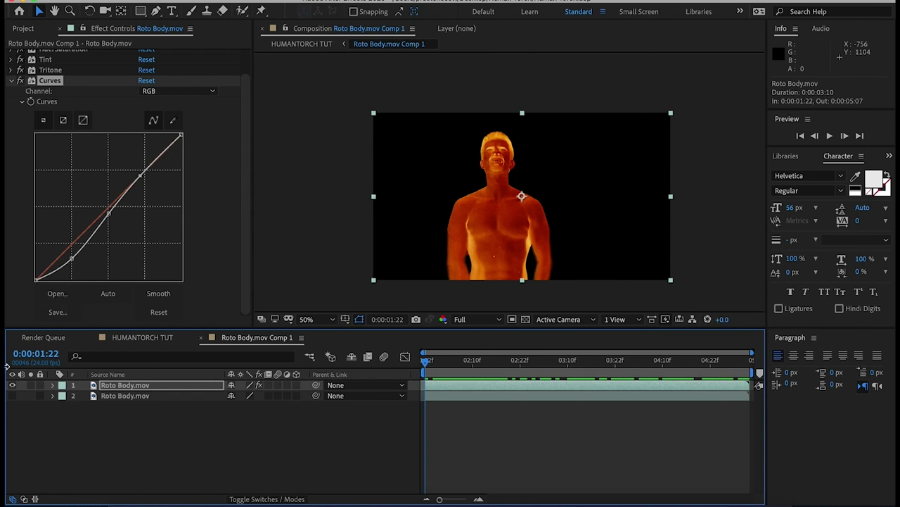
Duplicate the body layer and rename the copy Light Wrap Luma
{"action": "left_click", "coordinate": [104, 396]}
{"action": "key", "text": "ctrl+d"}
{"action": "right_click", "coordinate": [114, 399]}
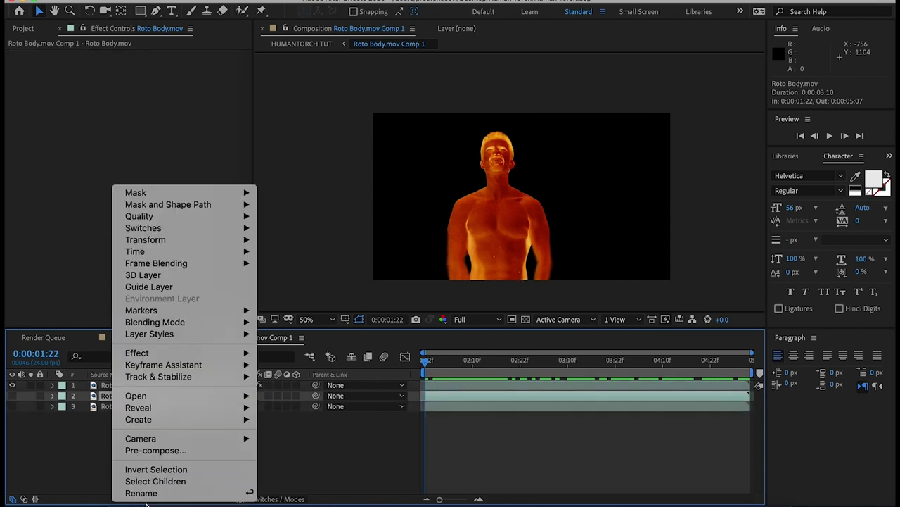
{"action": "left_click", "coordinate": [141, 493]}
{"action": "type", "text": "Light Wrap Luma"}
{"action": "key", "text": "Return"}
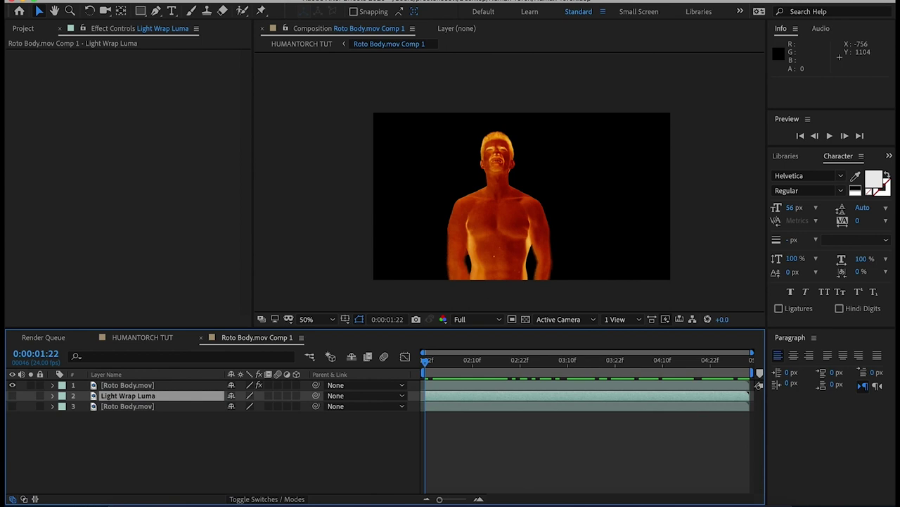
Duplicate Light Wrap Luma and rename the new copy Light Wrap
{"action": "key", "text": "ctrl+d"}
{"action": "right_click", "coordinate": [131, 400]}
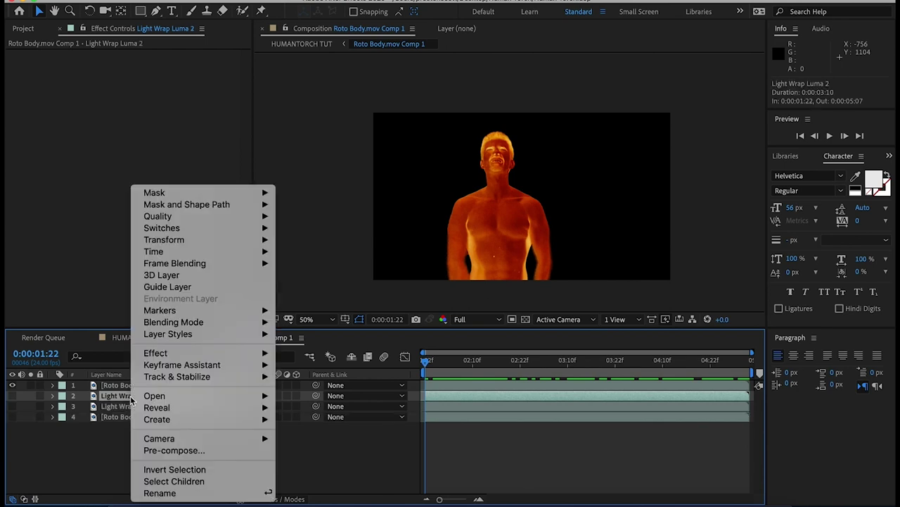
{"action": "left_click", "coordinate": [124, 400]}
{"action": "right_click", "coordinate": [150, 401]}
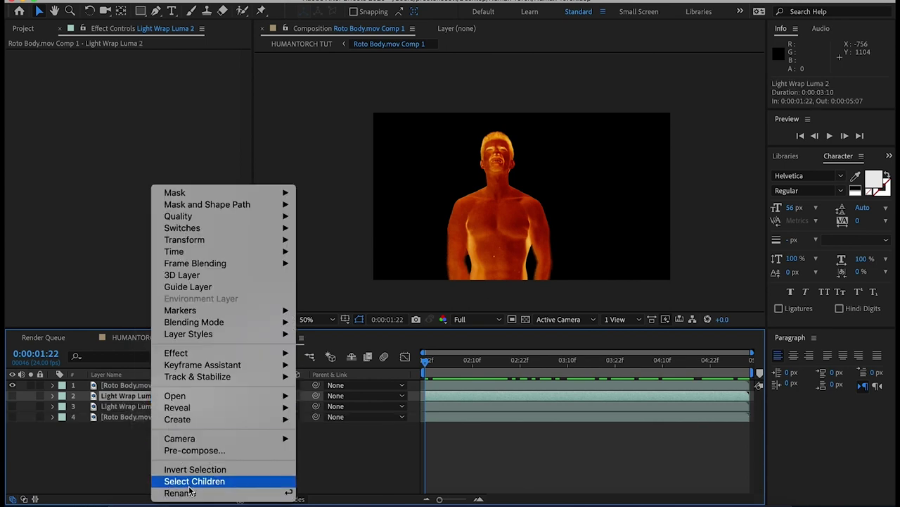
{"action": "left_click", "coordinate": [191, 493]}
{"action": "key", "text": "BackSpace"}
{"action": "key", "text": "BackSpace"}
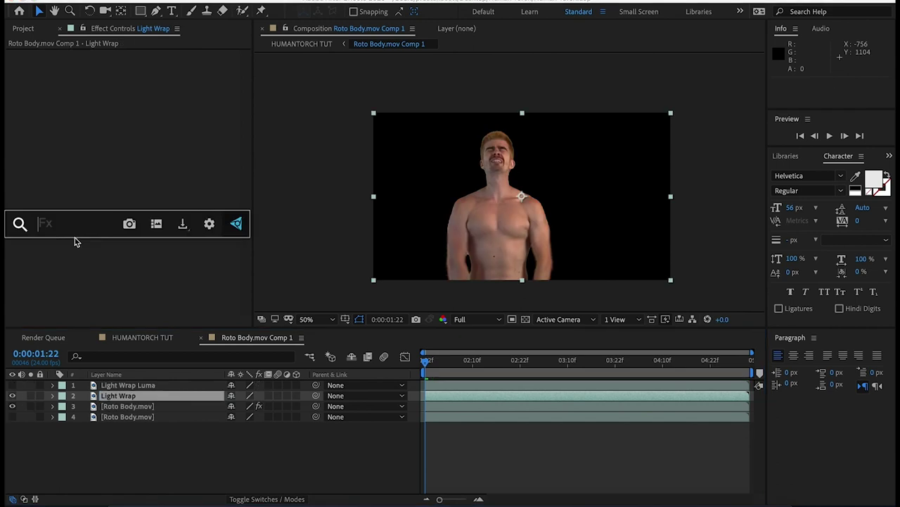
Apply Tint to Light Wrap with Map Black To set to white
{"action": "type", "text": "tint"}
{"action": "key", "text": "Return"}
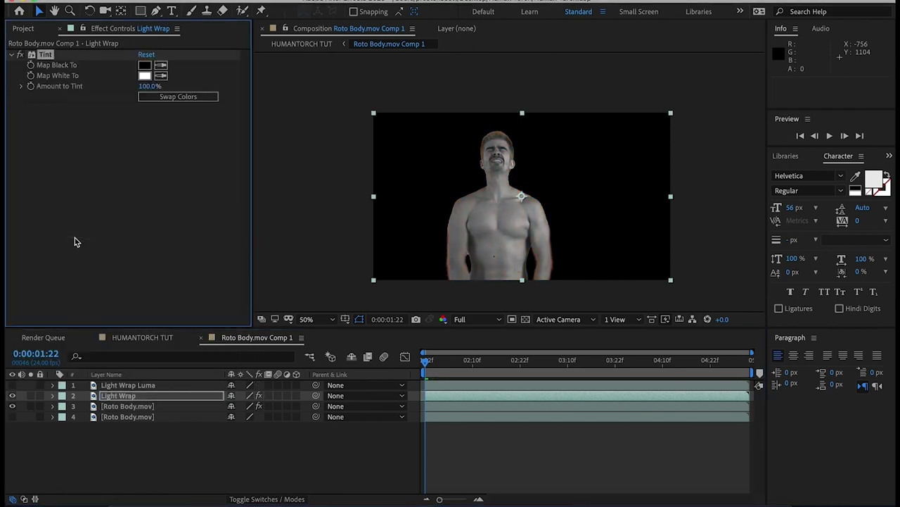
{"action": "left_click", "coordinate": [144, 64]}
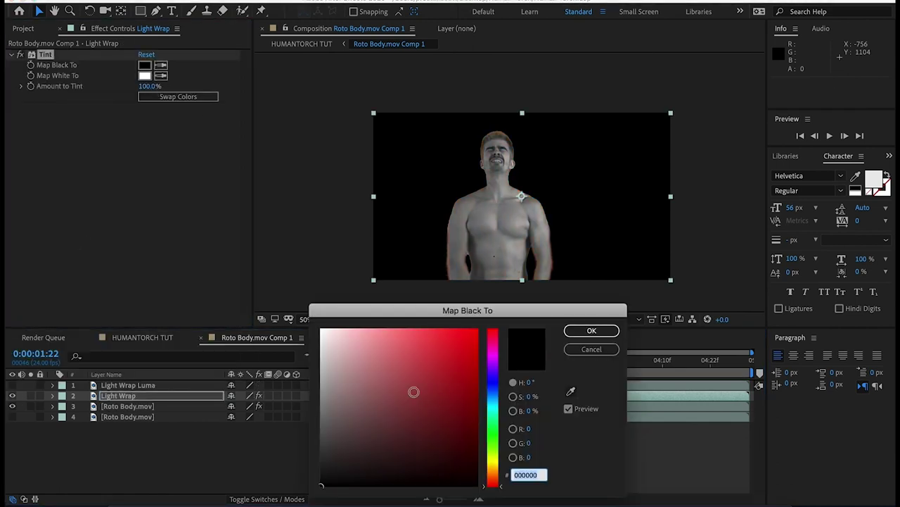
{"action": "left_click", "coordinate": [322, 330]}
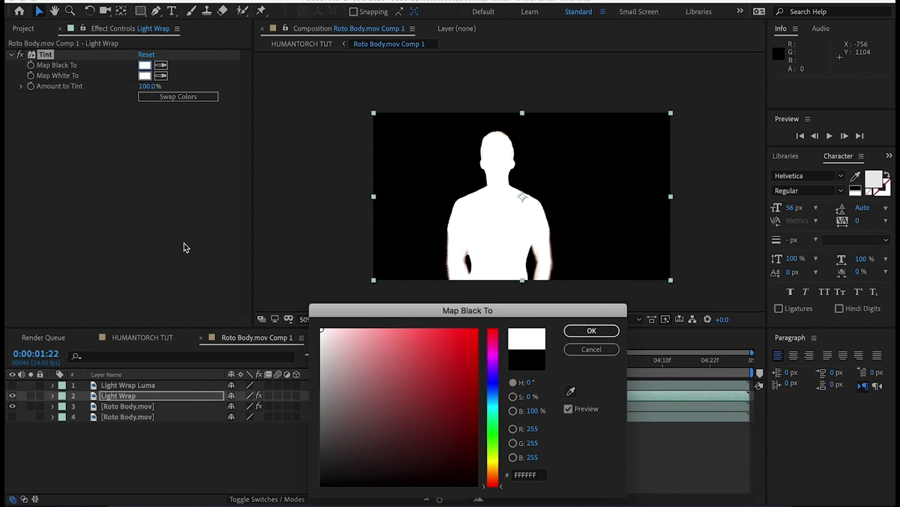
{"action": "key", "text": "Return"}
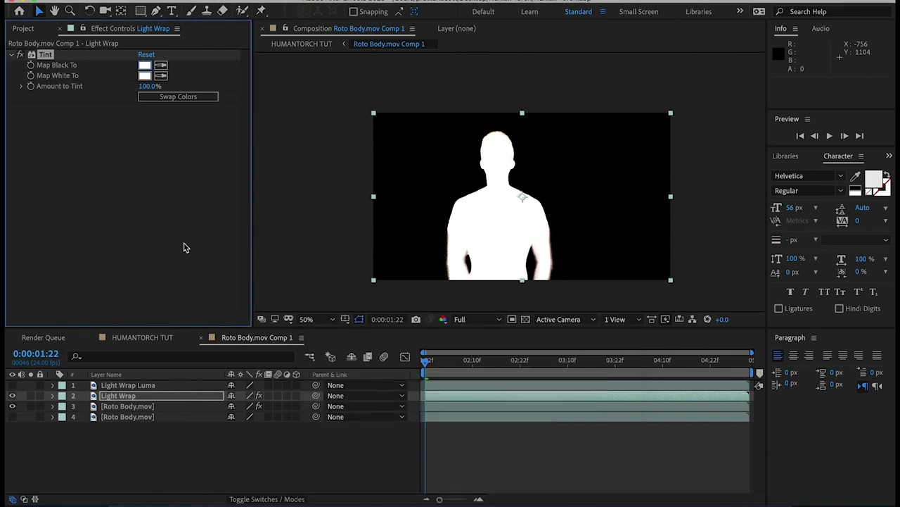
Add Gaussian Blur with Blurriness 50 to soften the silhouette
{"action": "key", "text": "ctrl+space"}
{"action": "type", "text": "gaus"}
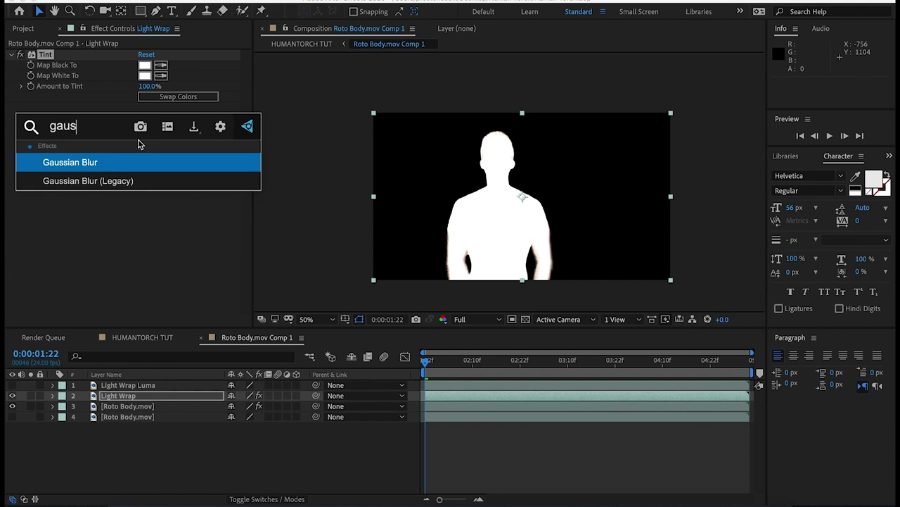
{"action": "key", "text": "Return"}
{"action": "left_click", "coordinate": [146, 118]}
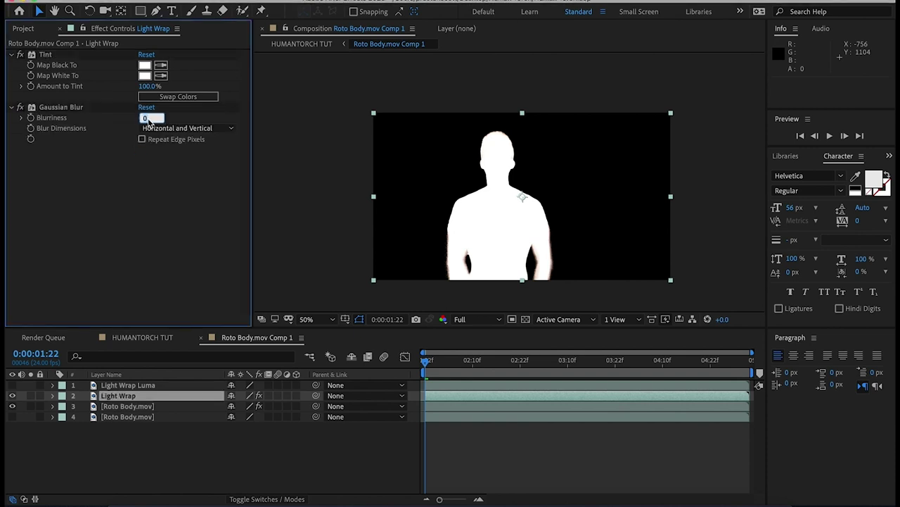
{"action": "type", "text": "50"}
{"action": "key", "text": "Return"}
{"action": "key", "text": "ctrl+grave"}
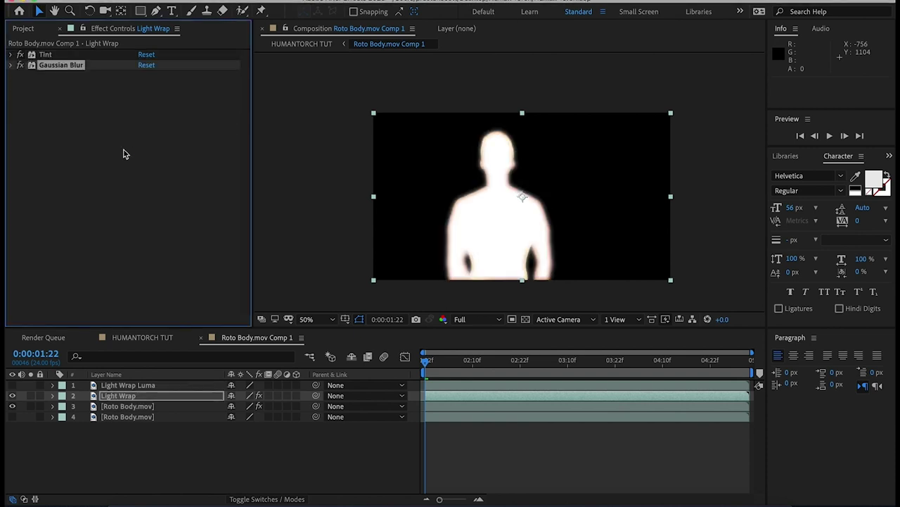
Add Curves and arch the Alpha channel: midpoint to top, top-right end to bottom
{"action": "key", "text": "ctrl+space"}
{"action": "type", "text": "curv"}
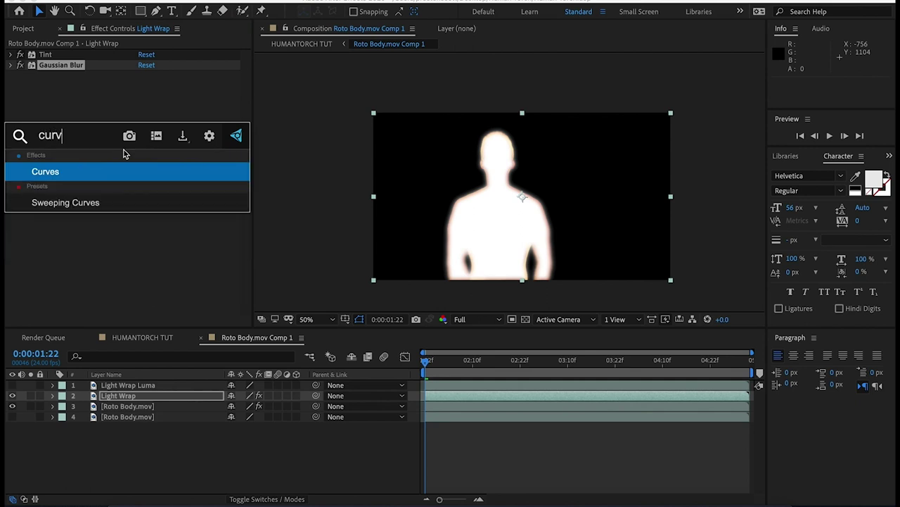
{"action": "key", "text": "Return"}
{"action": "left_click", "coordinate": [162, 86]}
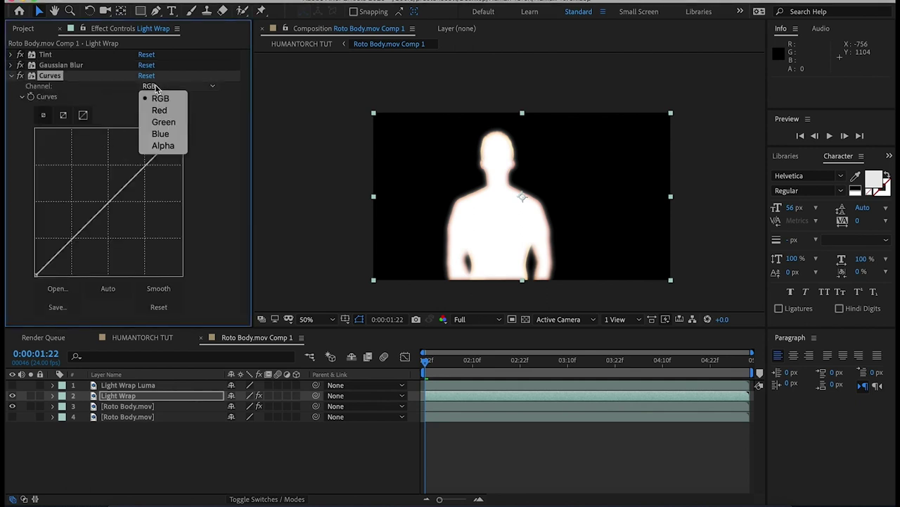
{"action": "left_click", "coordinate": [166, 146]}
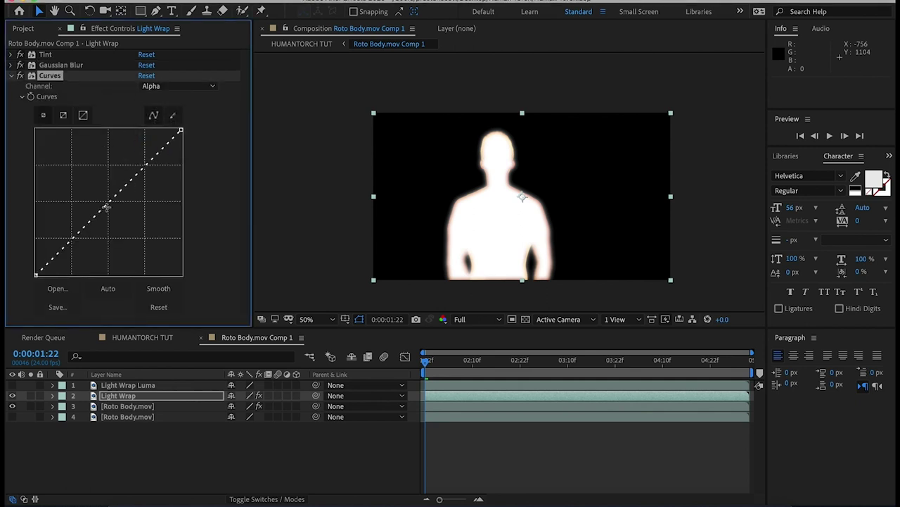
{"action": "left_click_drag", "start_coordinate": [106, 206], "coordinate": [109, 130]}
{"action": "left_click_drag", "start_coordinate": [181, 130], "coordinate": [180, 274]}
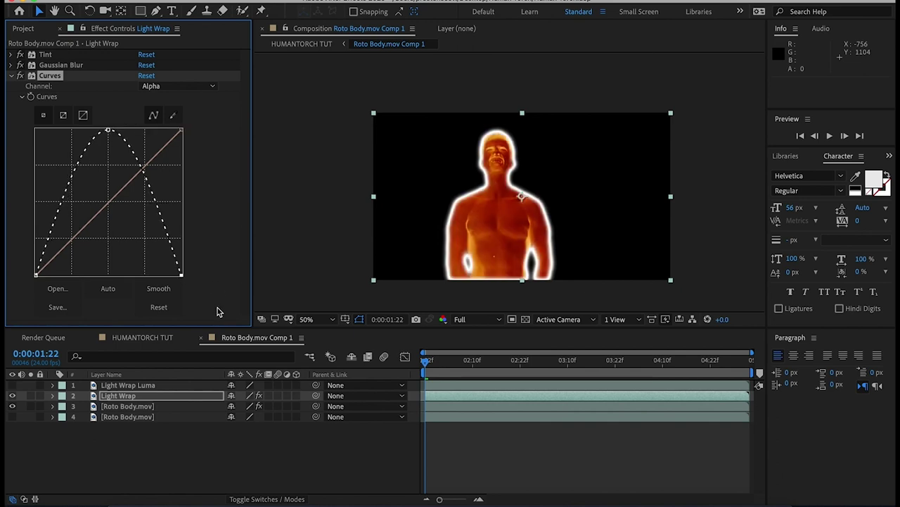
{"action": "left_click", "coordinate": [10, 75]}
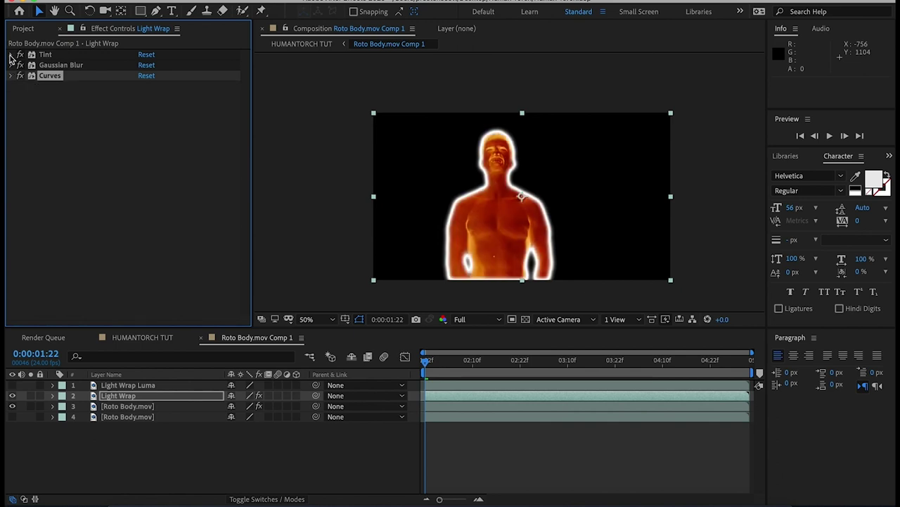
Apply Turbulent Displace to Light Wrap and set its Amount to 30
{"action": "key", "text": "ctrl+space"}
{"action": "type", "text": "turb"}
{"action": "key", "text": "Return"}
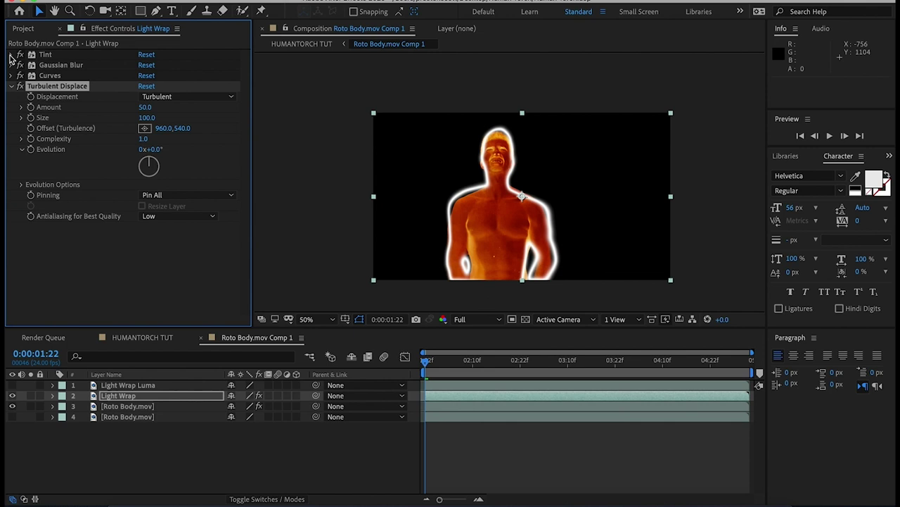
{"action": "left_click", "coordinate": [147, 108]}
{"action": "key", "text": "Return"}
{"action": "left_click", "coordinate": [146, 107]}
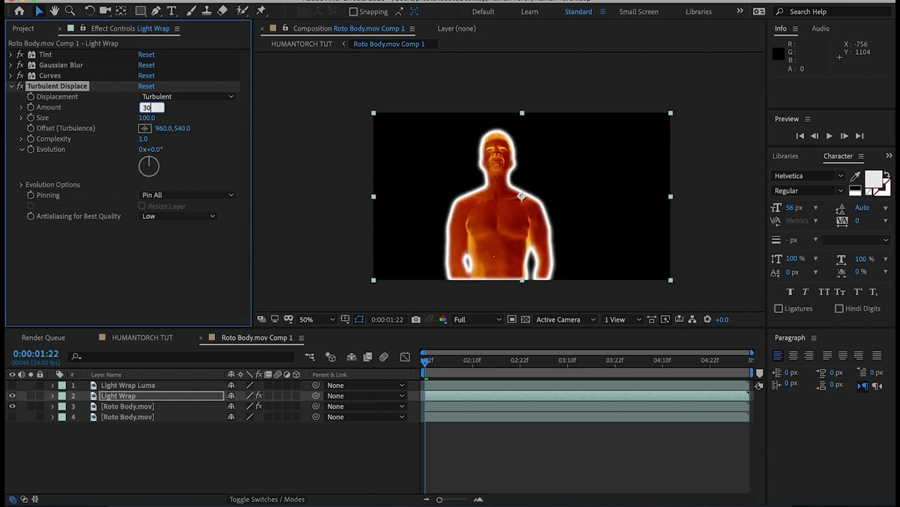
{"action": "key", "text": "Return"}
Set displacement Size to 9 and type to Twist Smoother, then select Light Wrap Luma
{"action": "left_click", "coordinate": [147, 118]}
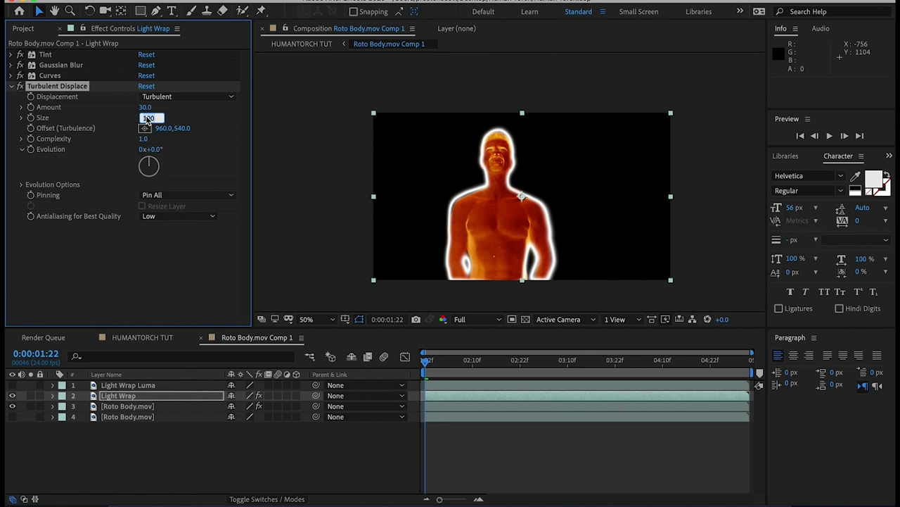
{"action": "type", "text": "9"}
{"action": "key", "text": "Return"}
{"action": "left_click", "coordinate": [164, 100]}
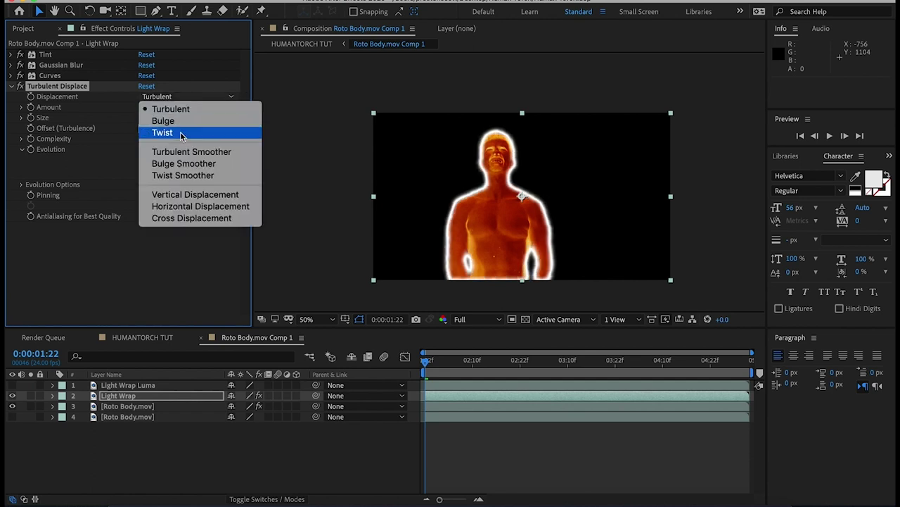
{"action": "left_click", "coordinate": [197, 175]}
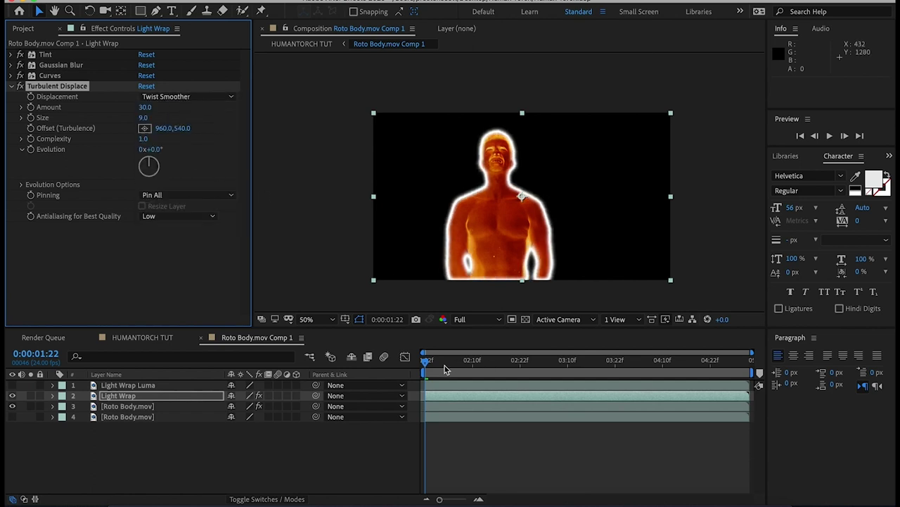
{"action": "left_click_drag", "start_coordinate": [448, 363], "coordinate": [430, 408]}
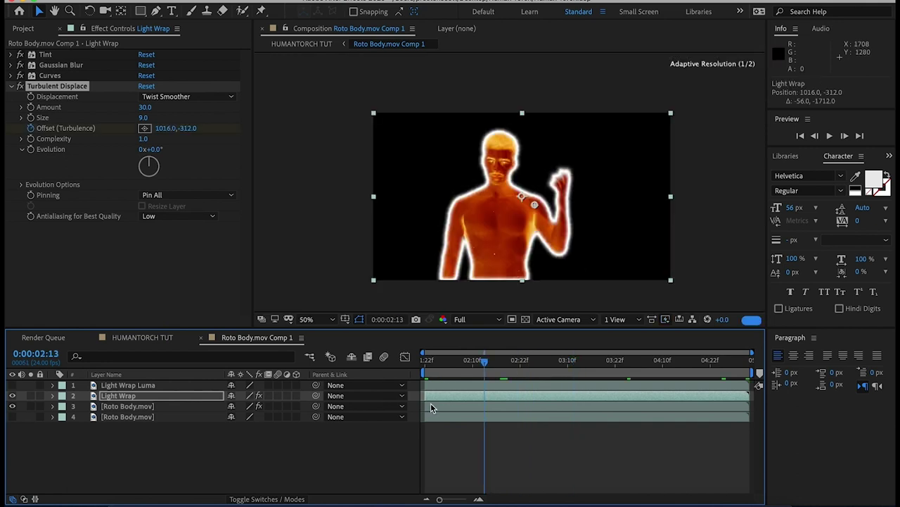
{"action": "left_click", "coordinate": [119, 388]}
Apply Tint to Light Wrap Luma with Map Black To FFFFFF, making it all white
{"action": "key", "text": "ctrl+space"}
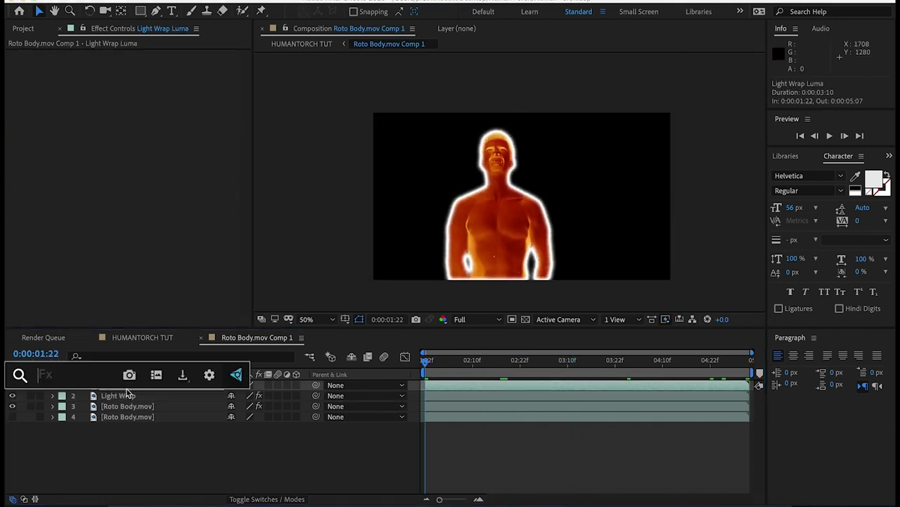
{"action": "type", "text": "tint"}
{"action": "key", "text": "Return"}
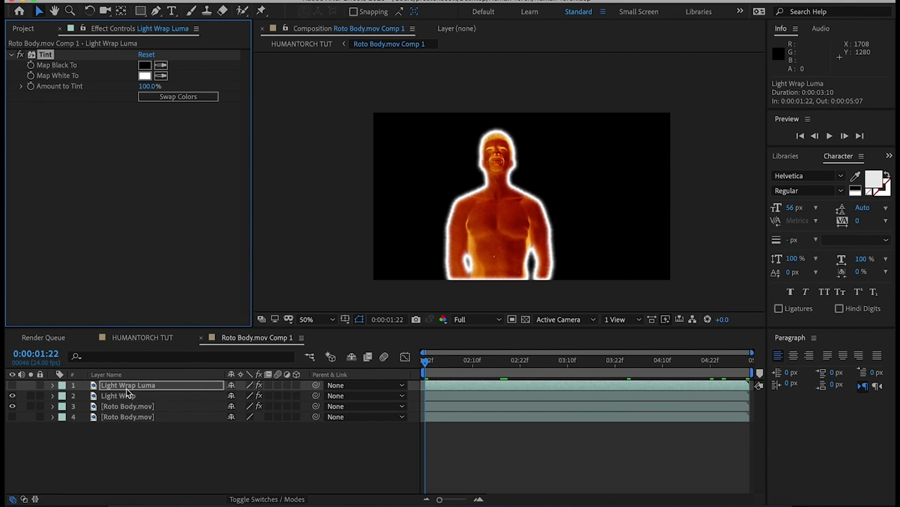
{"action": "left_click", "coordinate": [144, 65]}
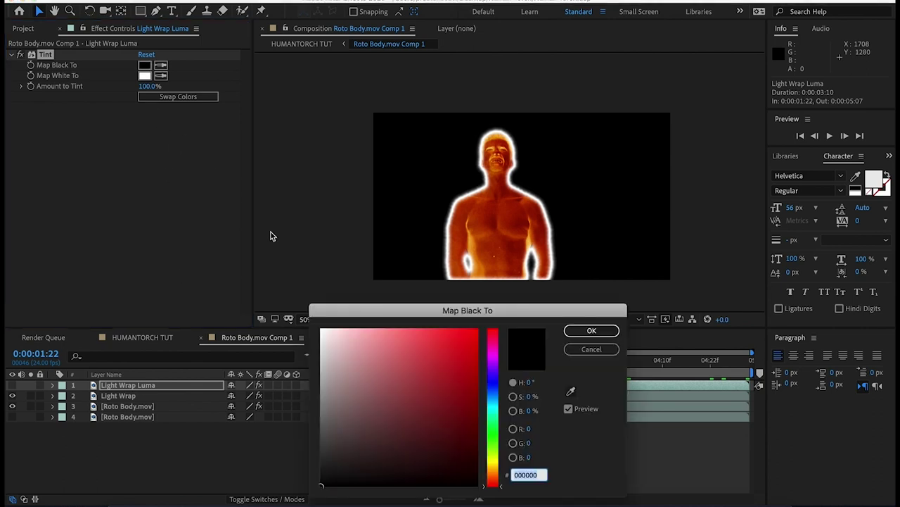
{"action": "type", "text": "ffffff"}
{"action": "key", "text": "Return"}
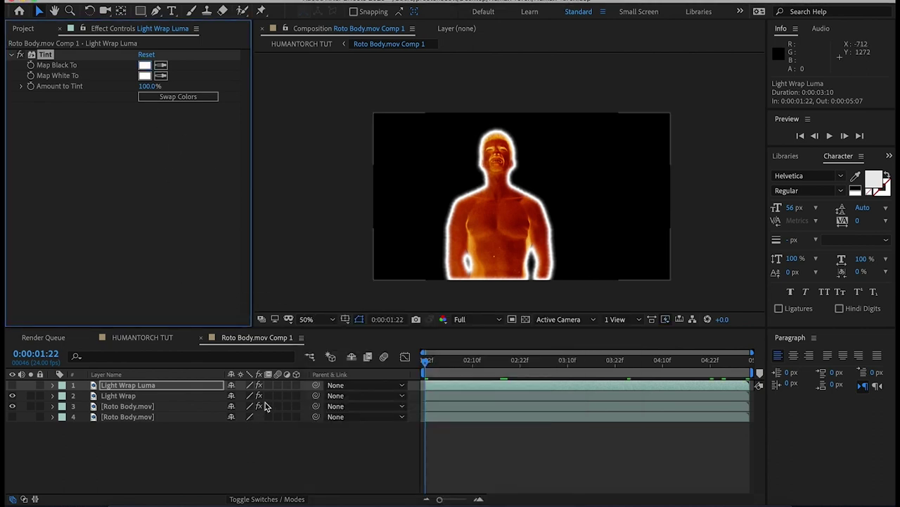
Set Light Wrap's track matte to Luma Matte 'Light Wrap Luma' and check a later frame
{"action": "left_click", "coordinate": [289, 499]}
{"action": "left_click", "coordinate": [294, 396]}
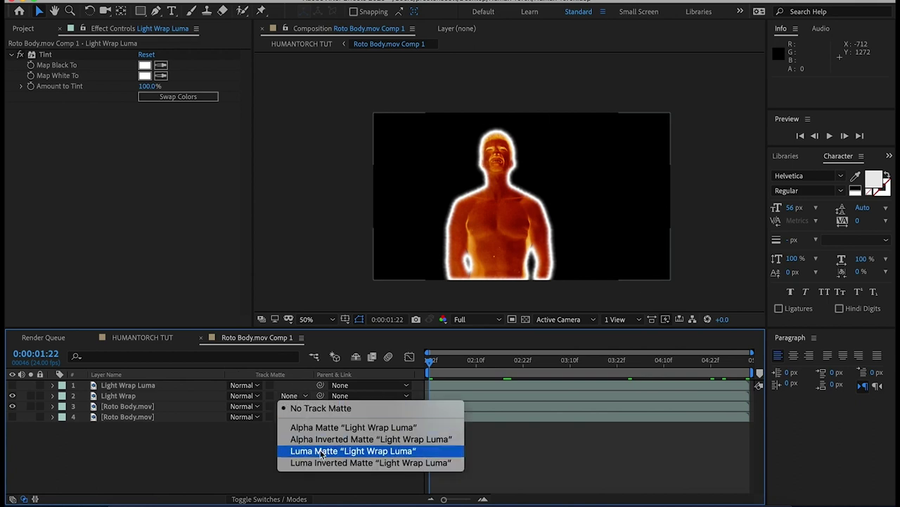
{"action": "left_click", "coordinate": [322, 449]}
{"action": "scroll", "coordinate": [515, 196], "scroll_direction": "up", "scroll_amount": 2}
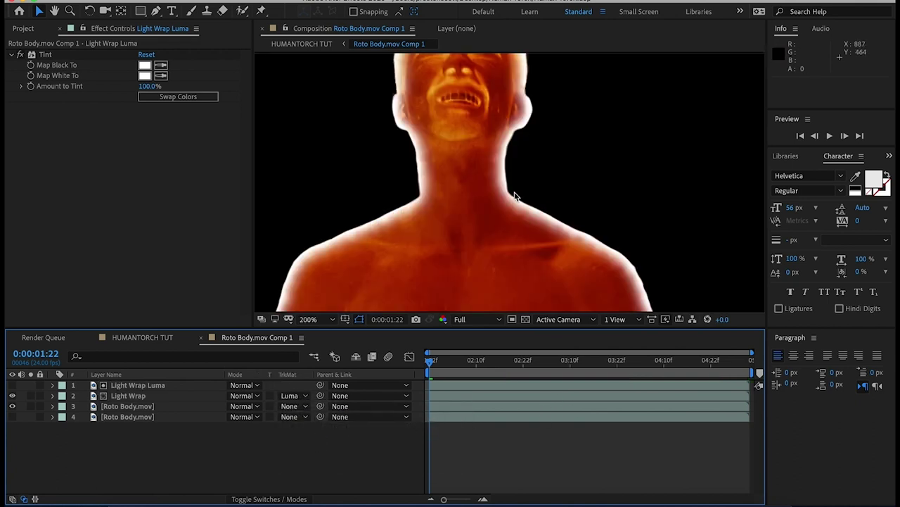
{"action": "scroll", "coordinate": [514, 197], "scroll_direction": "down", "scroll_amount": 1}
{"action": "left_click", "coordinate": [510, 386]}
{"action": "left_click_drag", "start_coordinate": [459, 372], "coordinate": [625, 406]}
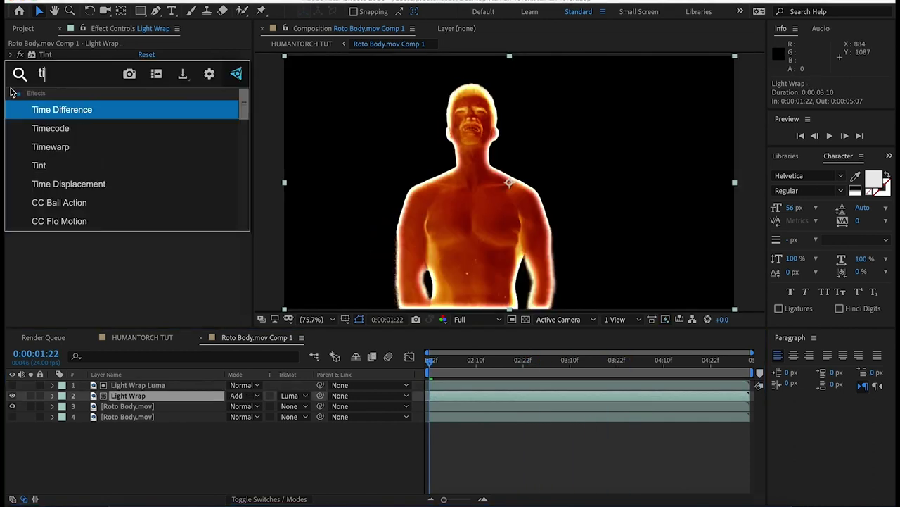
Apply Tritone to Light Wrap with saturated orange midtones and bright yellow highlights
{"action": "type", "text": "ri"}
{"action": "key", "text": "BackSpace"}
{"action": "key", "text": "BackSpace"}
{"action": "key", "text": "BackSpace"}
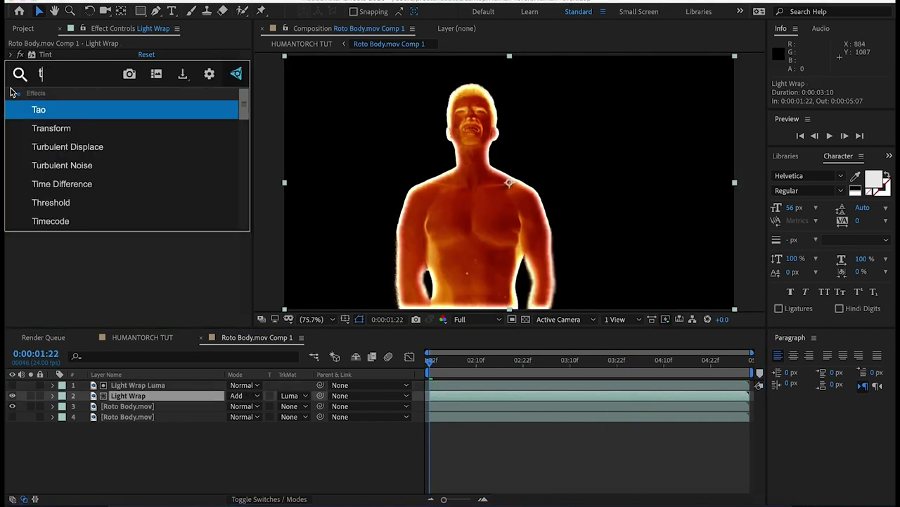
{"action": "type", "text": "ri"}
{"action": "key", "text": "Return"}
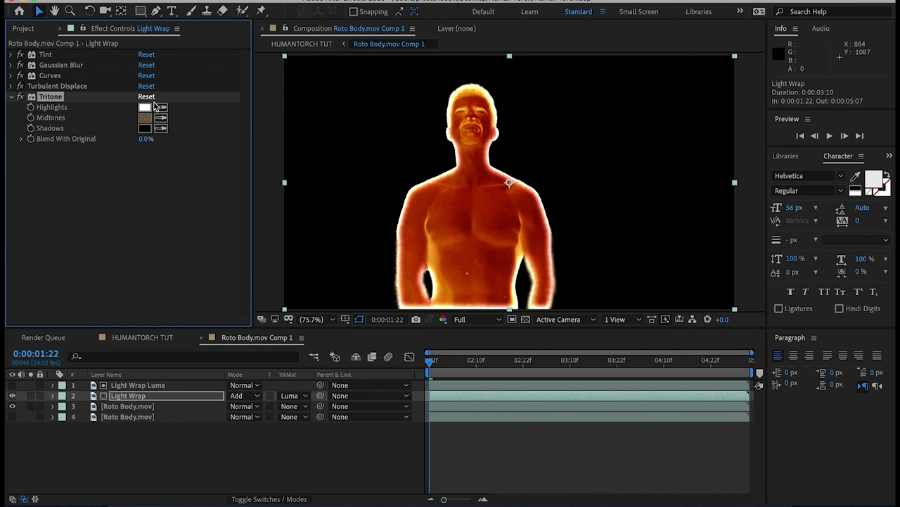
{"action": "left_click", "coordinate": [145, 118]}
{"action": "mouse_move", "coordinate": [481, 364]}
{"action": "left_mouse_down"}
{"action": "mouse_move", "coordinate": [491, 310]}
{"action": "mouse_move", "coordinate": [501, 334]}
{"action": "left_mouse_up"}
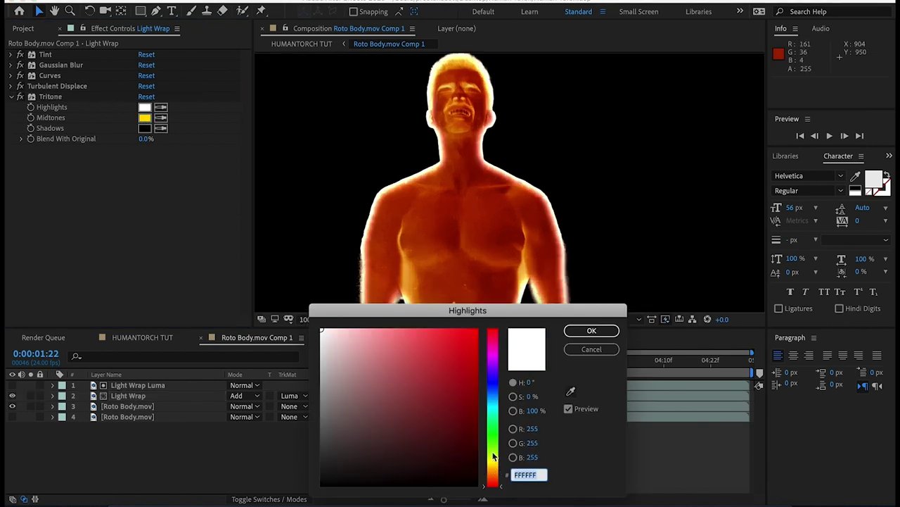
{"action": "left_click", "coordinate": [493, 466]}
{"action": "left_click", "coordinate": [477, 329]}
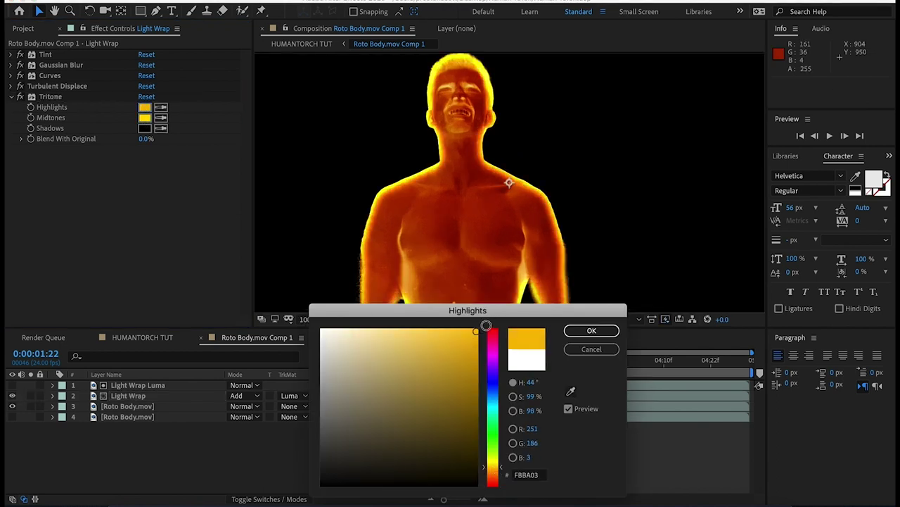
{"action": "left_click", "coordinate": [590, 330]}
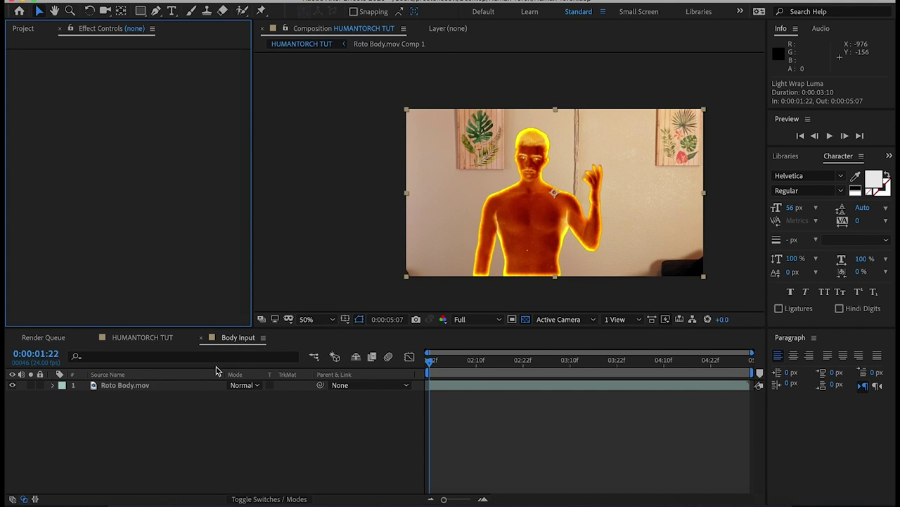
Duplicate Roto Body.mov and rename the copy 'Noise Luma'
{"action": "left_click", "coordinate": [137, 385]}
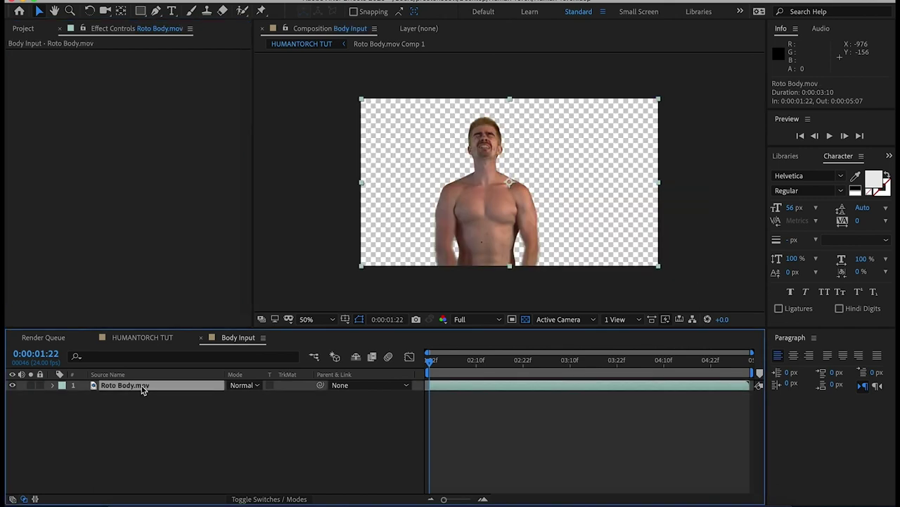
{"action": "key", "text": "ctrl+d"}
{"action": "right_click", "coordinate": [140, 395]}
{"action": "left_click", "coordinate": [168, 492]}
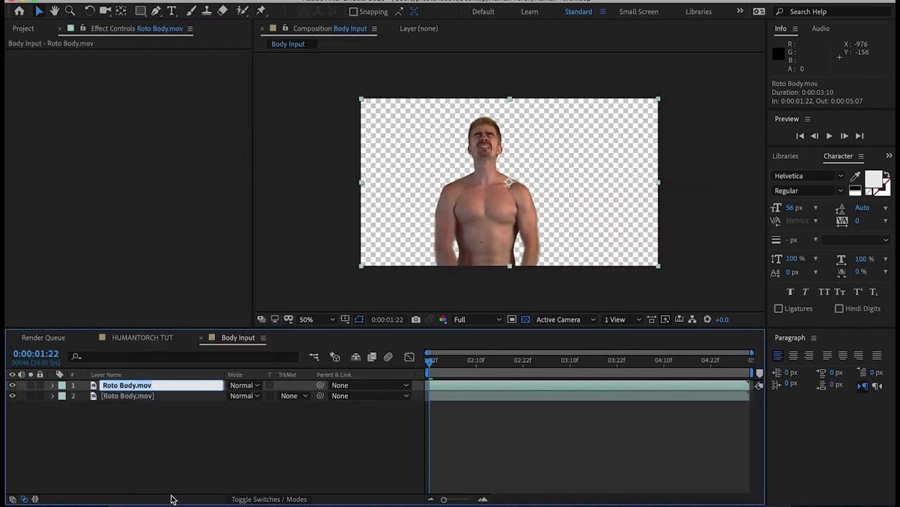
{"action": "type", "text": "Noise Luma"}
{"action": "key", "text": "Return"}
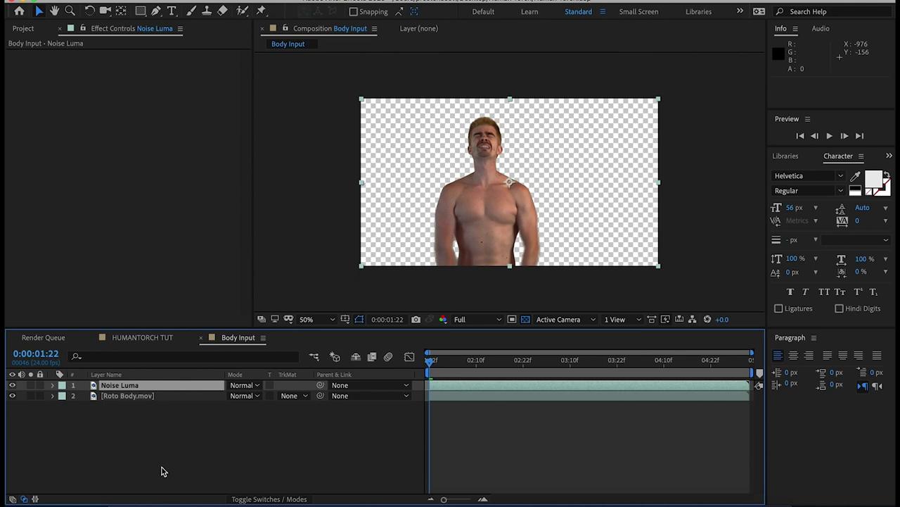
Add a Tint to Noise Luma that turns it solid white
{"action": "key", "text": "ctrl+alt+shift+e"}
{"action": "left_click", "coordinate": [145, 65]}
{"action": "left_click", "coordinate": [591, 327]}
Create a black solid with Fractal Noise and rename it 'Noise Luma'
{"action": "mouse_move", "coordinate": [239, 2]}
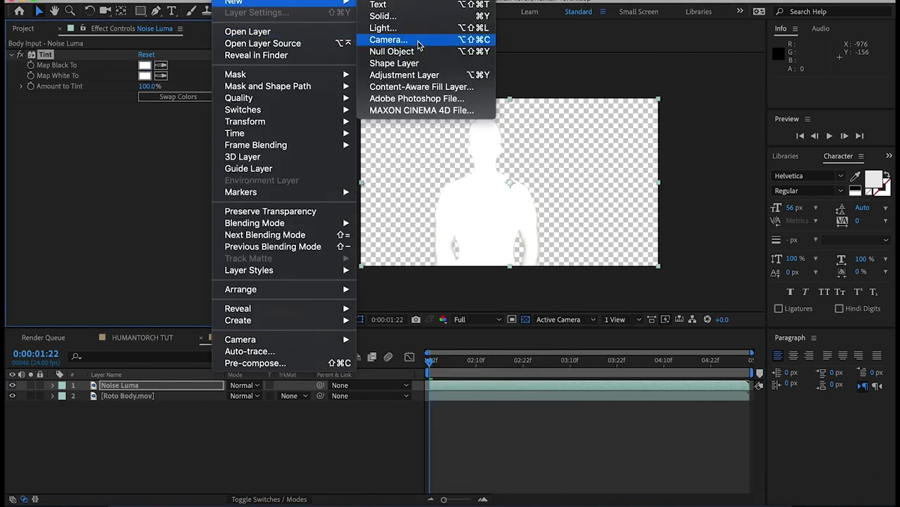
{"action": "left_click", "coordinate": [369, 16]}
{"action": "key", "text": "Return"}
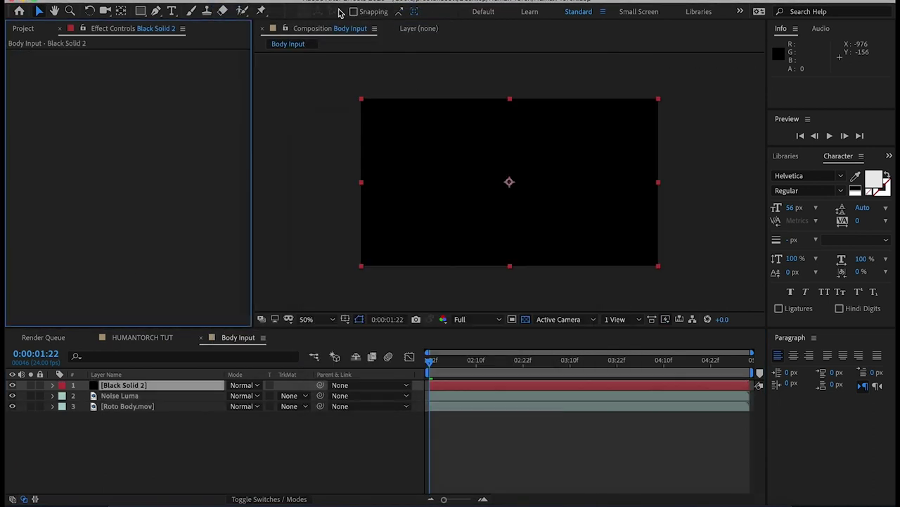
{"action": "key", "text": "ctrl+space"}
{"action": "type", "text": "frac"}
{"action": "key", "text": "Return"}
{"action": "right_click", "coordinate": [133, 385]}
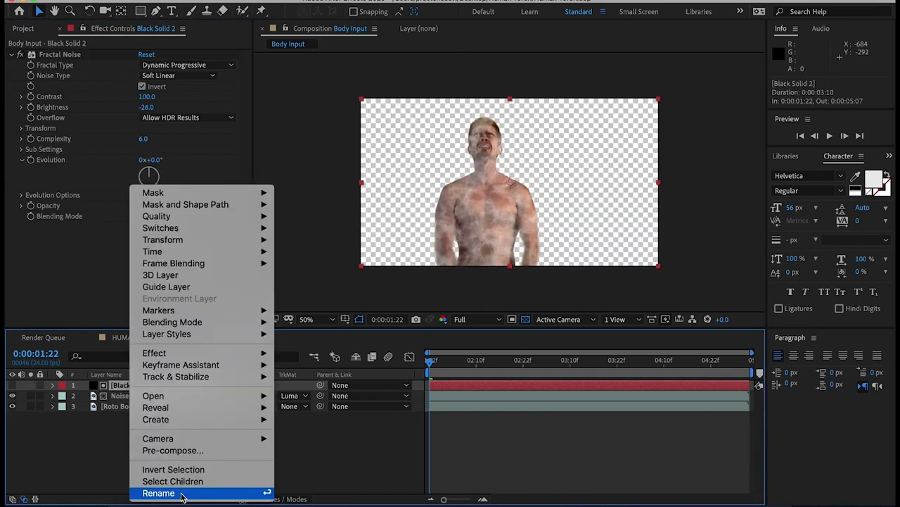
{"action": "left_click", "coordinate": [183, 491]}
{"action": "type", "text": "Noise"}
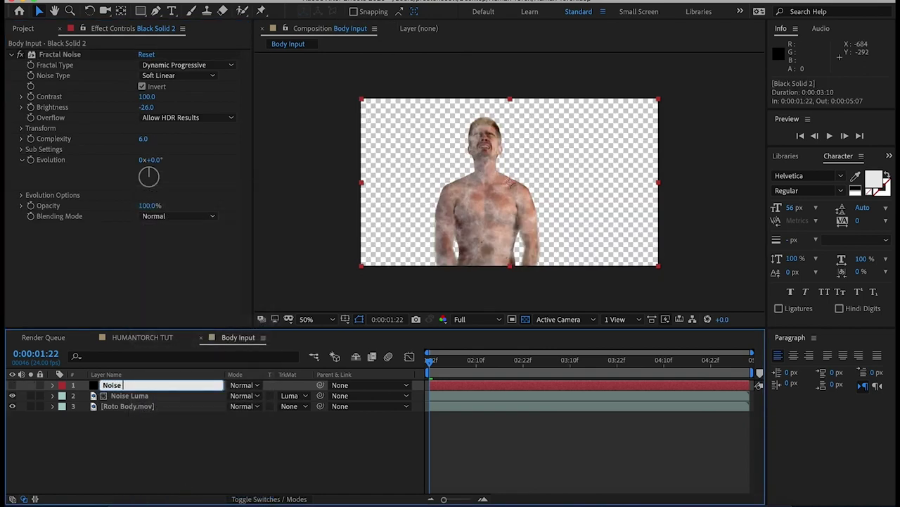
{"action": "type", "text": " Luma"}
{"action": "key", "text": "Return"}
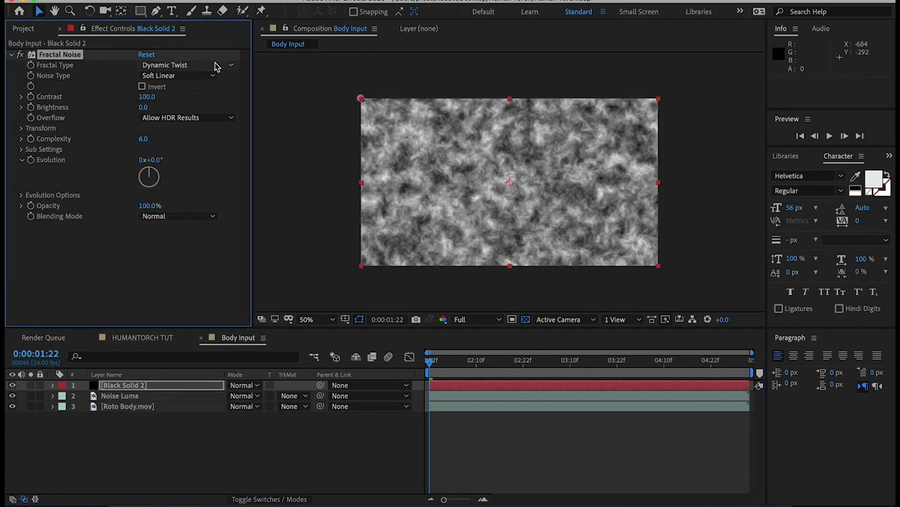
Set fractal type to Dynamic Progressive, brightness -26, and luma-matte it with Black Solid 2
{"action": "left_click", "coordinate": [215, 64]}
{"action": "left_click", "coordinate": [227, 151]}
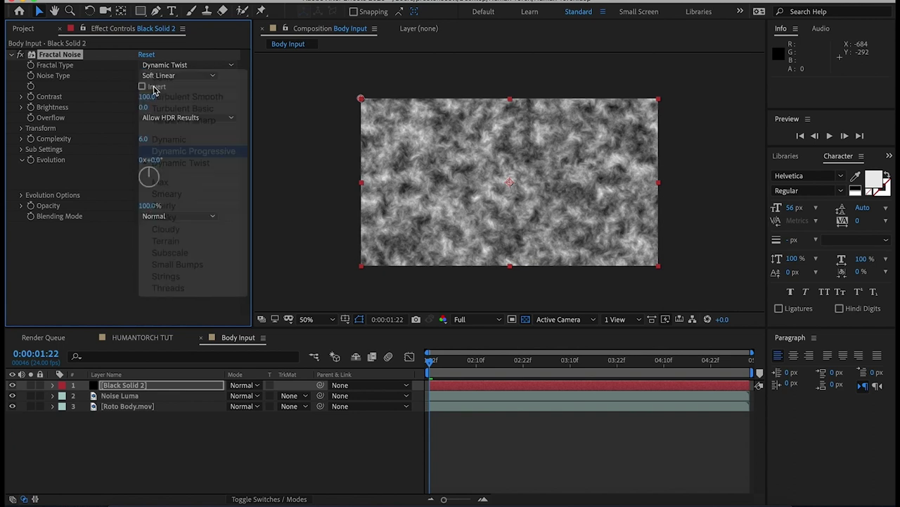
{"action": "left_click_drag", "start_coordinate": [146, 107], "coordinate": [128, 111]}
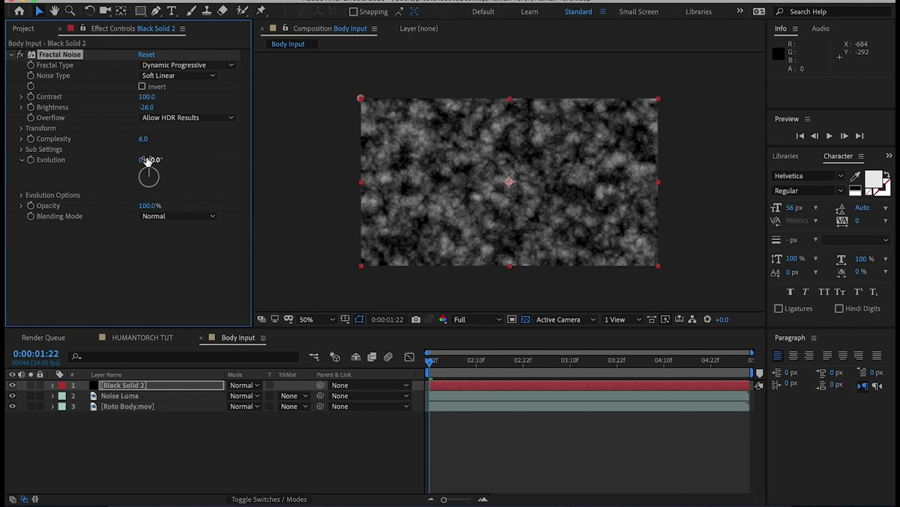
{"action": "left_click", "coordinate": [292, 395]}
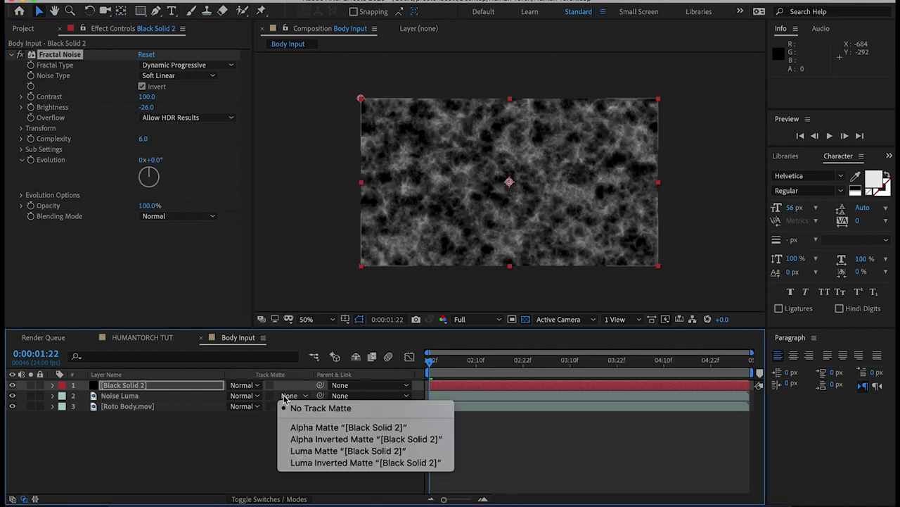
{"action": "left_click", "coordinate": [302, 453]}
Rename the noise solid layer Noise Luma and set the lower Noise Luma layer to Overlay
{"action": "right_click", "coordinate": [131, 396]}
{"action": "left_click", "coordinate": [161, 492]}
{"action": "type", "text": "Noise Luma"}
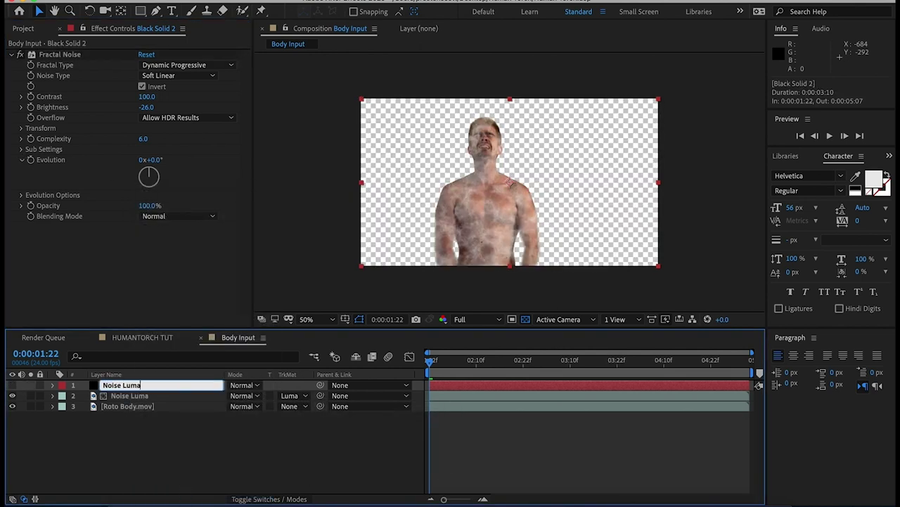
{"action": "key", "text": "Return"}
{"action": "left_click", "coordinate": [244, 385]}
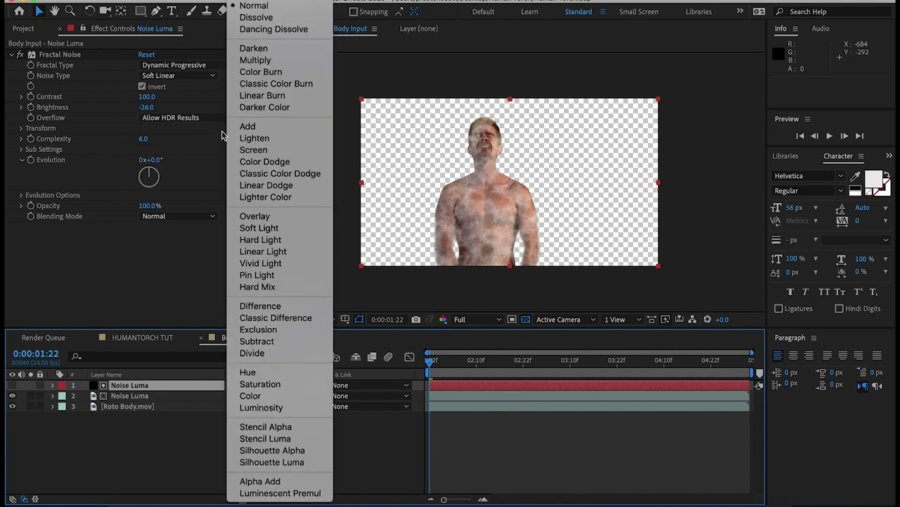
{"action": "left_click", "coordinate": [239, 385]}
{"action": "left_click", "coordinate": [239, 385]}
{"action": "left_click", "coordinate": [255, 216]}
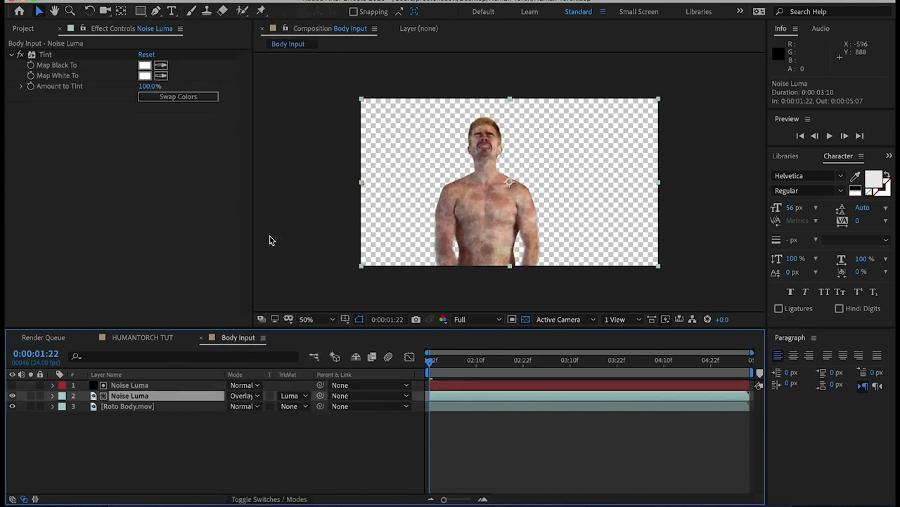
Raise the noise contrast to 150 and add an adjustment layer carrying Tint
{"action": "left_click", "coordinate": [167, 386]}
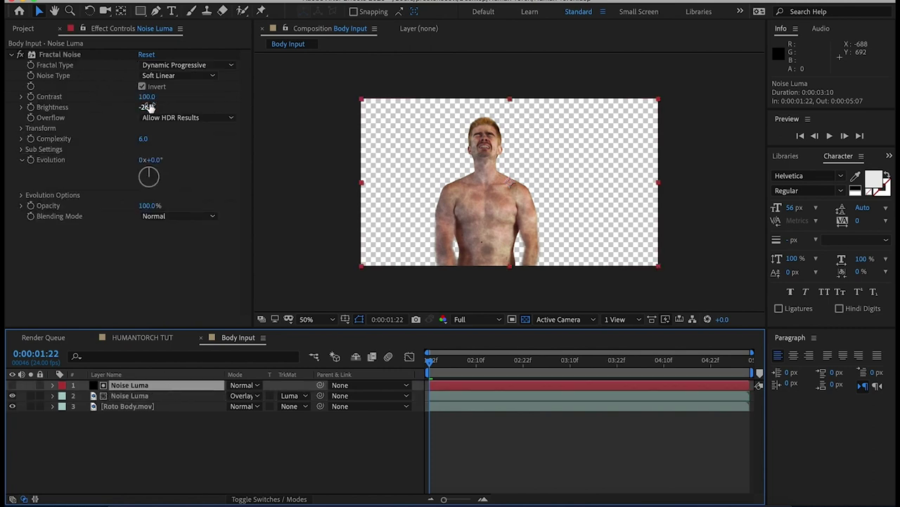
{"action": "left_click_drag", "start_coordinate": [147, 96], "coordinate": [176, 95]}
{"action": "left_click", "coordinate": [225, 0]}
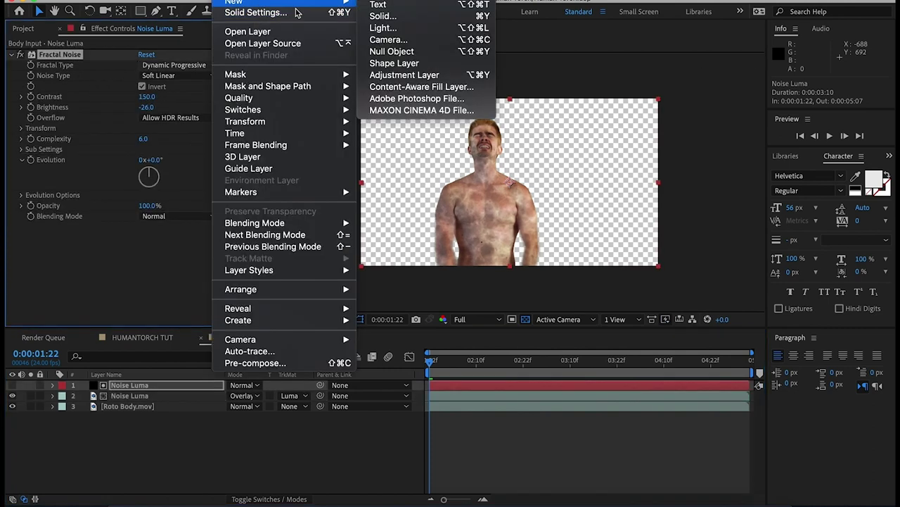
{"action": "left_click", "coordinate": [442, 75]}
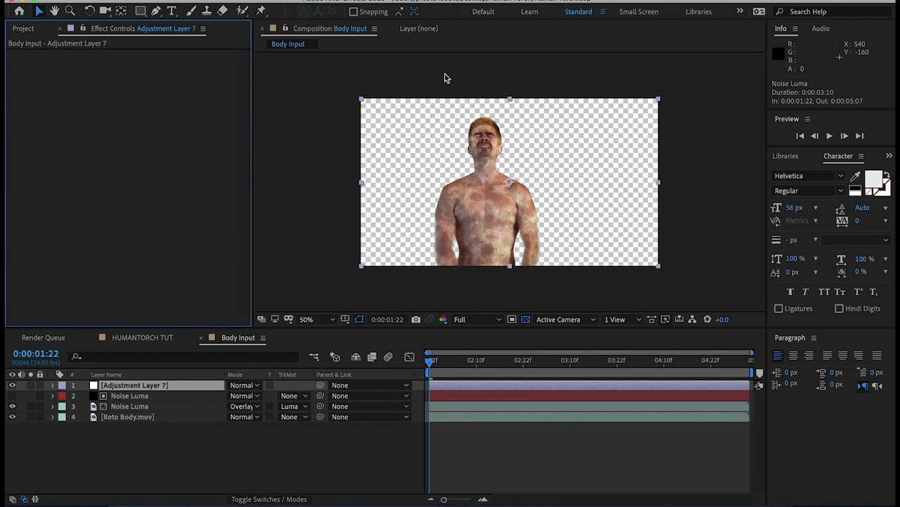
{"action": "key", "text": "ctrl+space"}
{"action": "type", "text": "tint"}
{"action": "key", "text": "Return"}
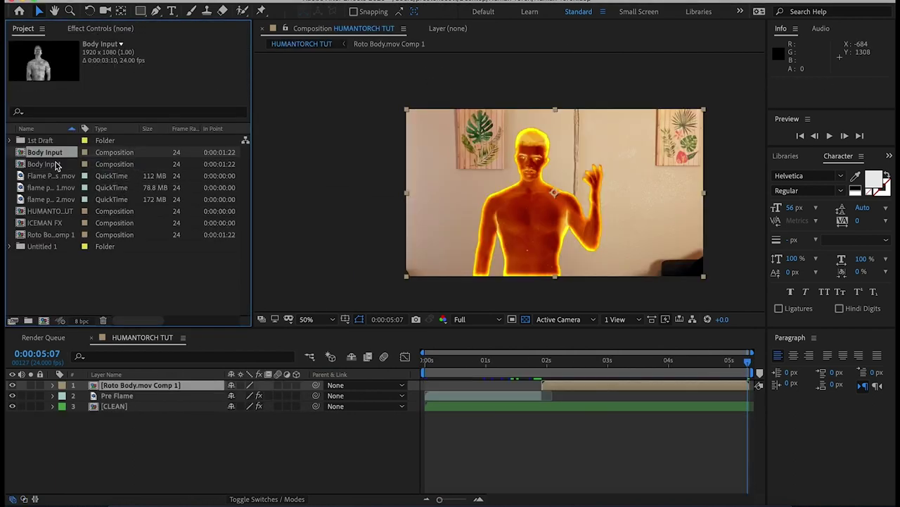
Place the Body Input comp on top of the timeline and create a solid named 'emitter'
{"action": "left_click", "coordinate": [33, 156]}
{"action": "left_click_drag", "start_coordinate": [33, 155], "coordinate": [166, 386]}
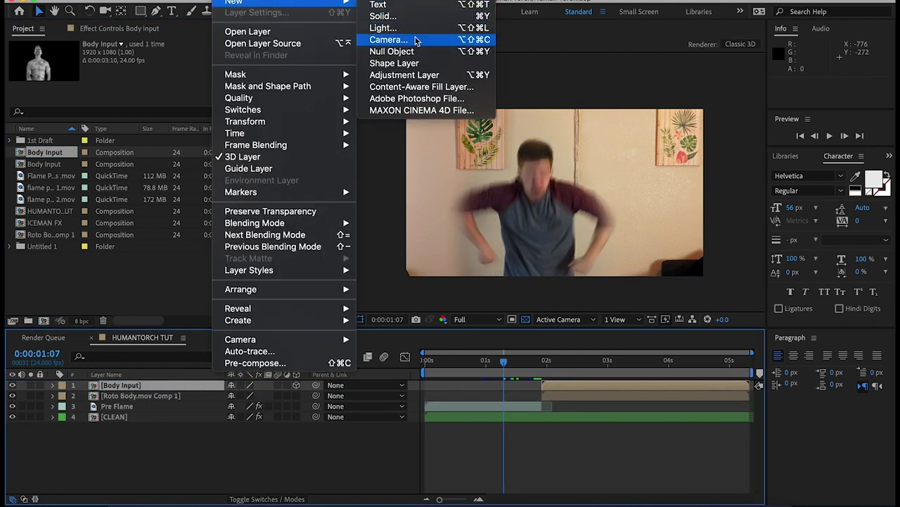
{"action": "left_click", "coordinate": [415, 16]}
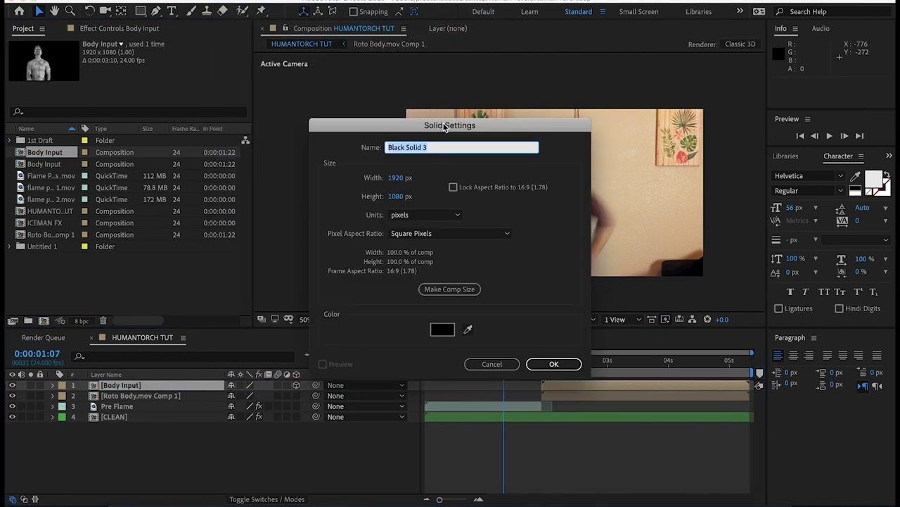
{"action": "type", "text": "emitter"}
{"action": "key", "text": "Return"}
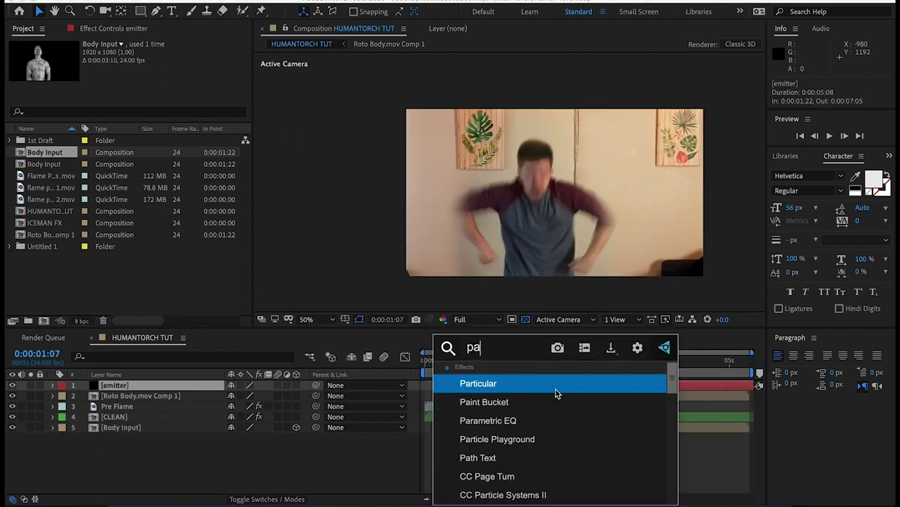
Apply Particular to the emitter solid and make Body Input a 3D layer
{"action": "type", "text": "r"}
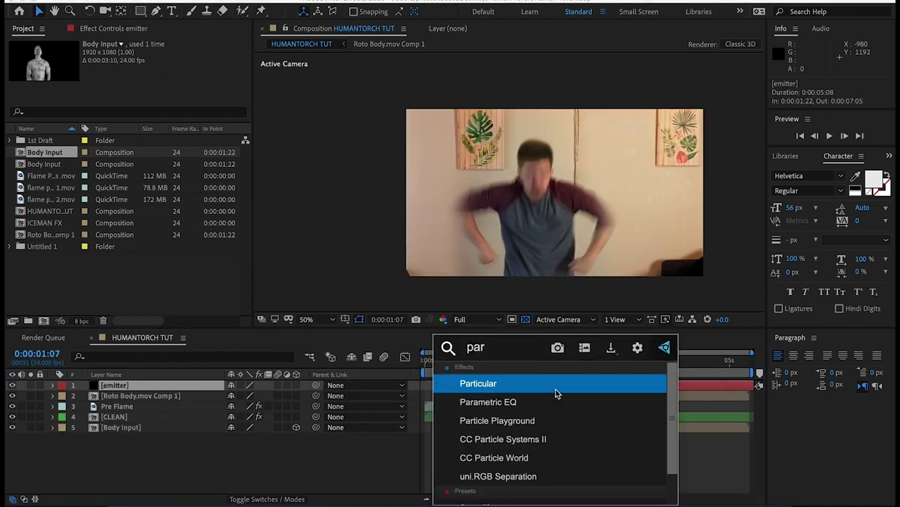
{"action": "type", "text": "t"}
{"action": "key", "text": "Return"}
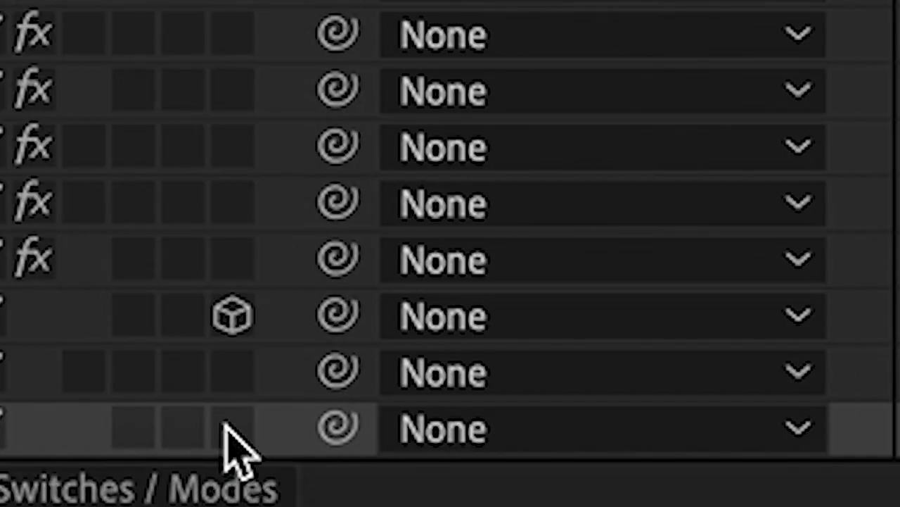
{"action": "left_click", "coordinate": [227, 415]}
{"action": "scroll", "coordinate": [451, 231], "scroll_direction": "up", "scroll_amount": 1}
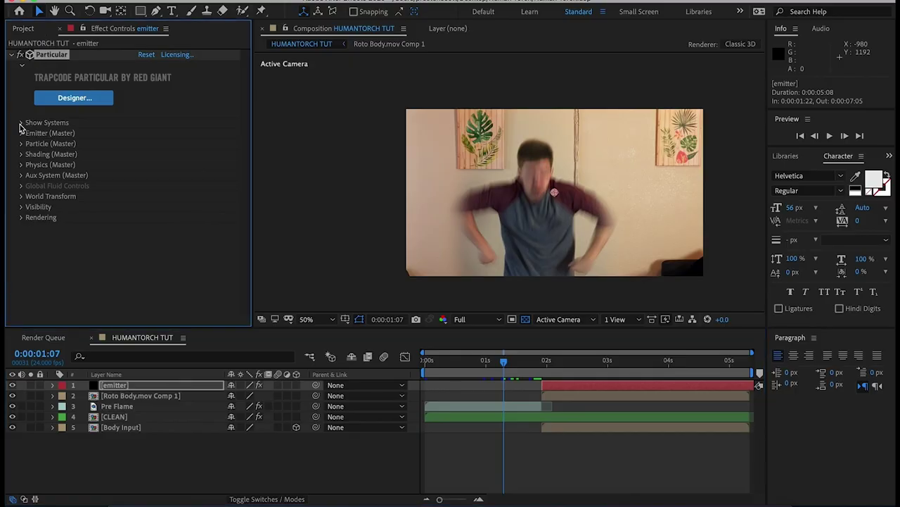
Set Particular's Emitter Type to Layer with Body Input as the source layer
{"action": "left_click", "coordinate": [25, 133]}
{"action": "scroll", "coordinate": [105, 176], "scroll_direction": "down", "scroll_amount": 2}
{"action": "left_click", "coordinate": [180, 109]}
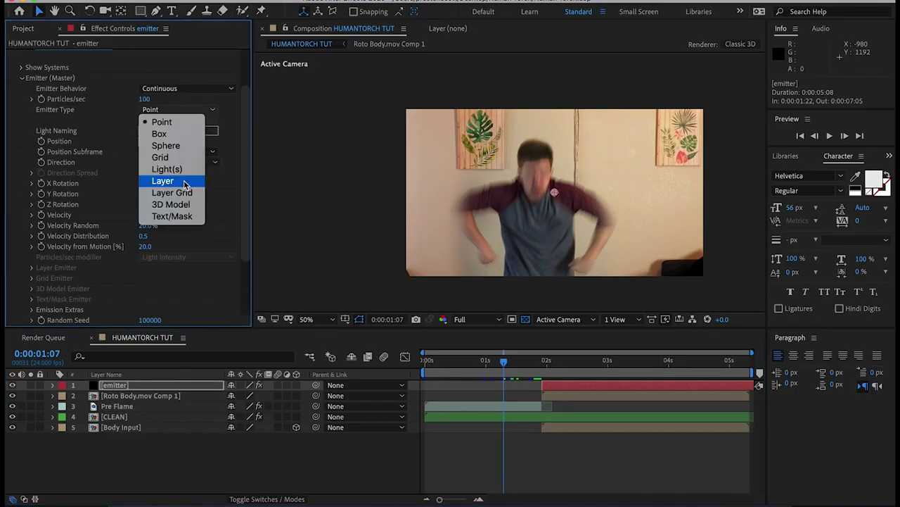
{"action": "left_click", "coordinate": [185, 181]}
{"action": "left_click", "coordinate": [32, 267]}
{"action": "scroll", "coordinate": [85, 281], "scroll_direction": "down", "scroll_amount": 1}
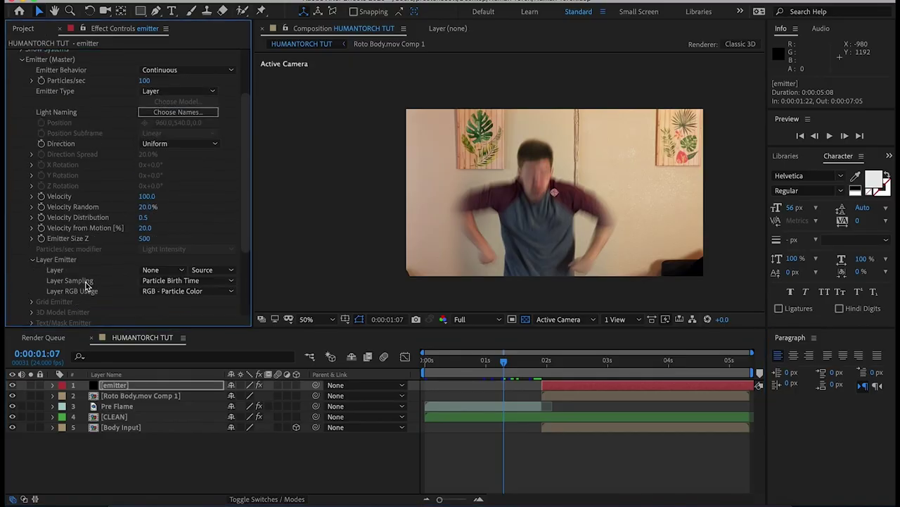
{"action": "left_click", "coordinate": [157, 273]}
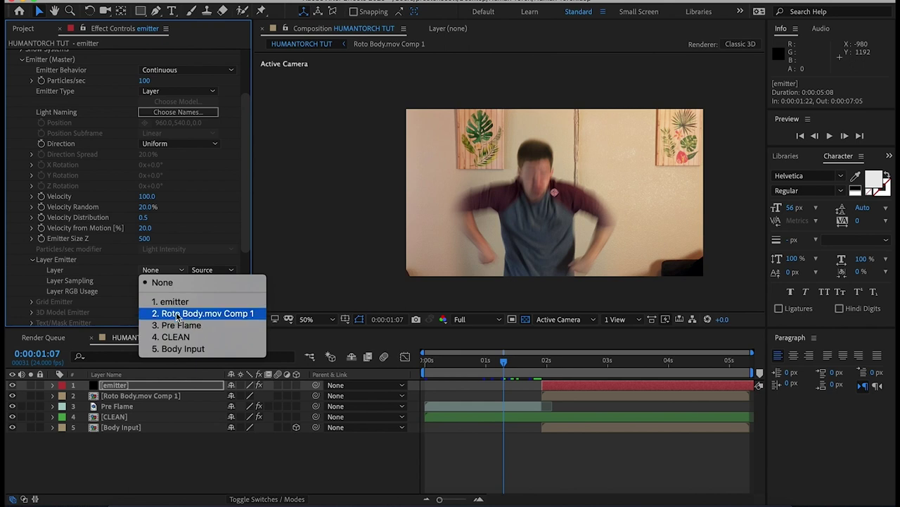
{"action": "left_click", "coordinate": [182, 348]}
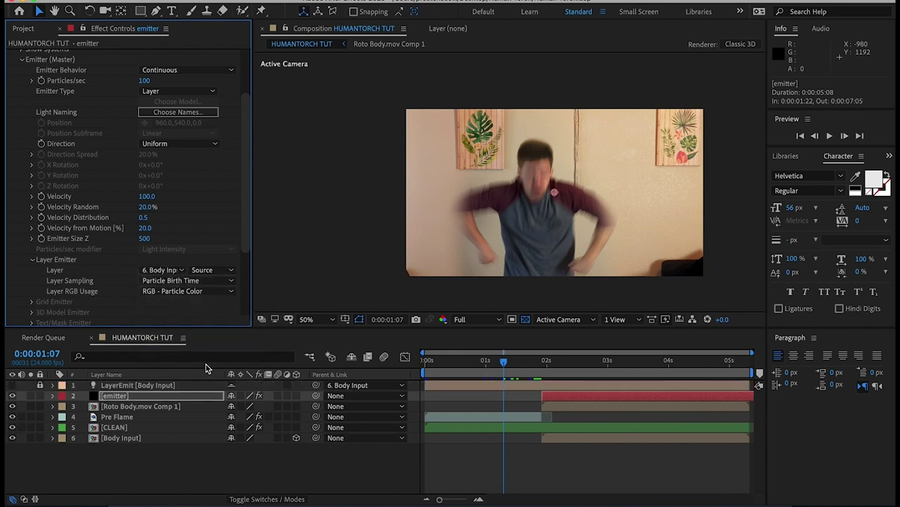
Set 12500 particles per second, solo the emitter, and show a black background
{"action": "scroll", "coordinate": [134, 141], "scroll_direction": "up", "scroll_amount": 1}
{"action": "left_click", "coordinate": [147, 99]}
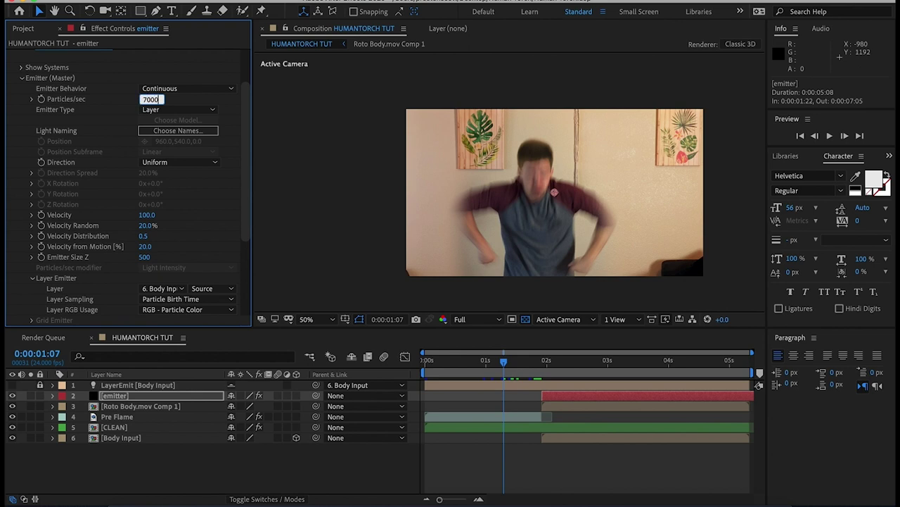
{"action": "type", "text": "7000"}
{"action": "key", "text": "Return"}
{"action": "left_click", "coordinate": [547, 362]}
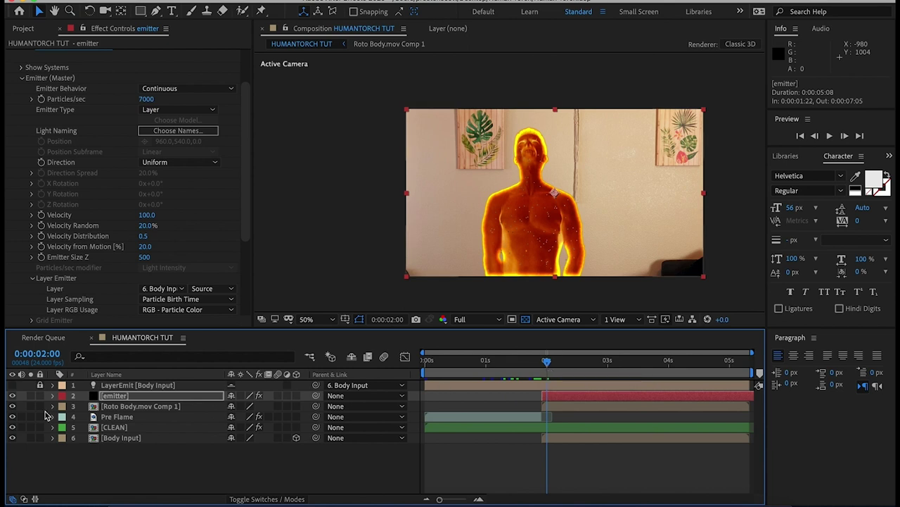
{"action": "left_click", "coordinate": [31, 396]}
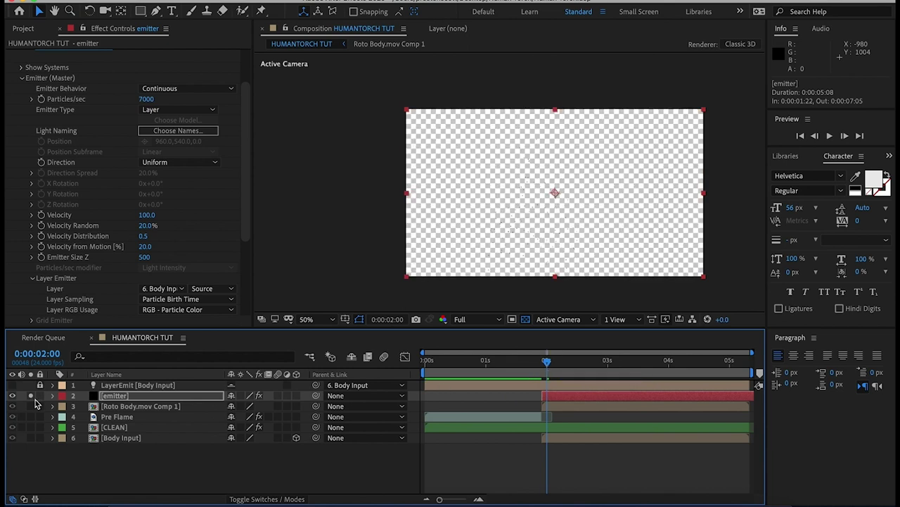
{"action": "left_click", "coordinate": [525, 320]}
{"action": "left_click", "coordinate": [153, 100]}
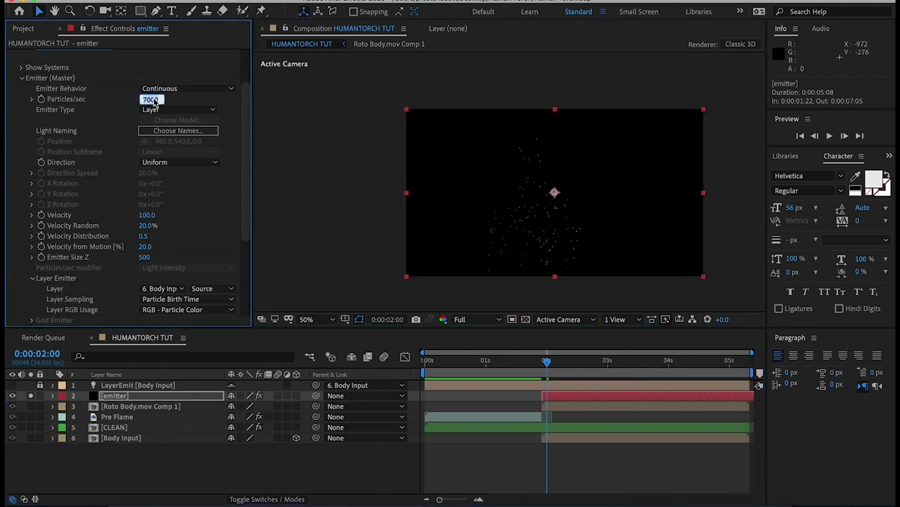
{"action": "type", "text": "12500"}
{"action": "key", "text": "Return"}
Set particle life to 0.5 seconds and particle type to Sprite
{"action": "left_click", "coordinate": [22, 78]}
{"action": "left_click", "coordinate": [21, 143]}
{"action": "scroll", "coordinate": [116, 110], "scroll_direction": "down", "scroll_amount": 2}
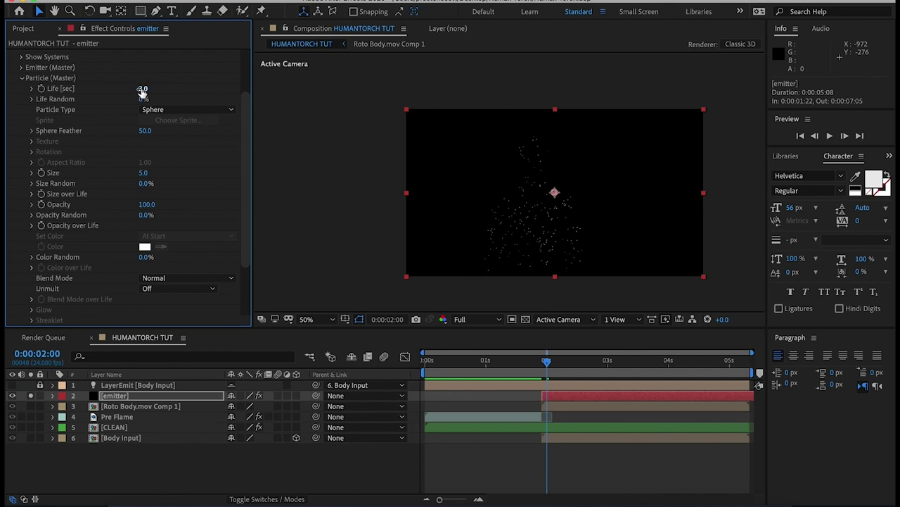
{"action": "left_click", "coordinate": [142, 90]}
{"action": "key", "text": "Return"}
{"action": "left_click", "coordinate": [148, 109]}
{"action": "left_click", "coordinate": [197, 182]}
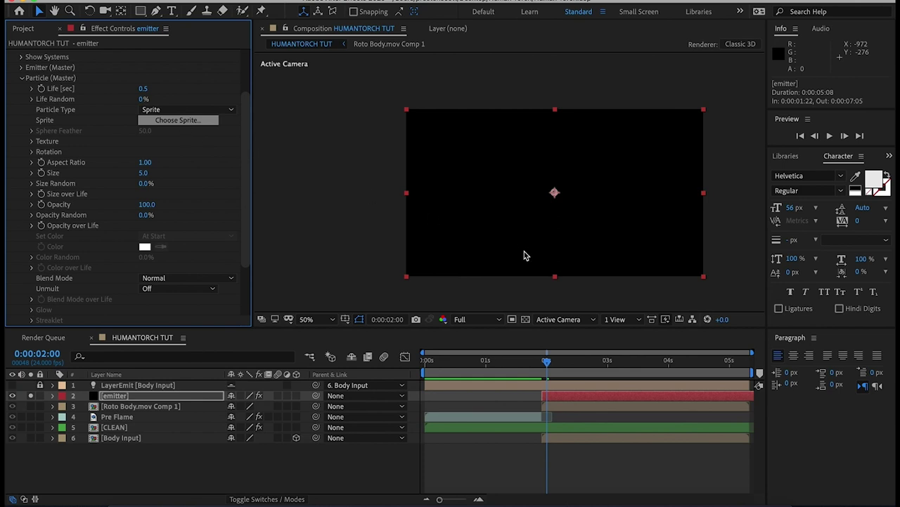
Choose the Fire Loop 2 sprite and start editing the particle size
{"action": "left_click", "coordinate": [177, 120]}
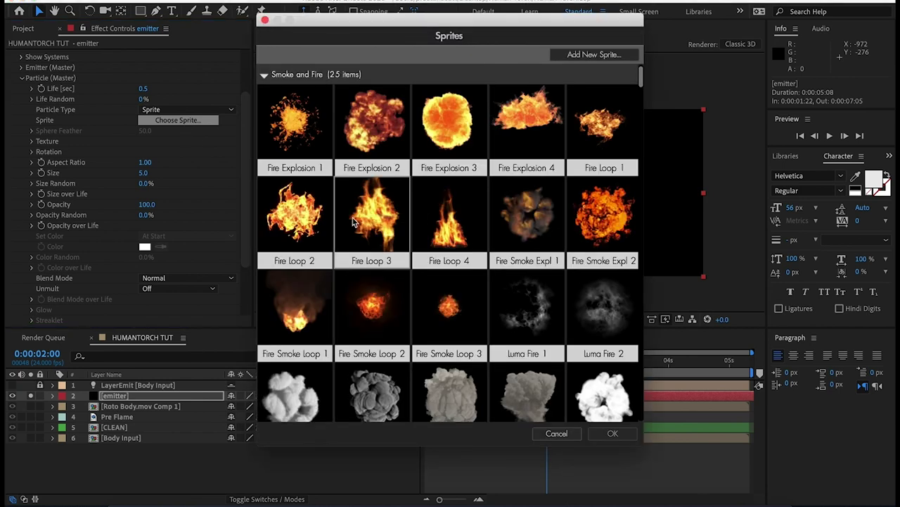
{"action": "left_click", "coordinate": [311, 210]}
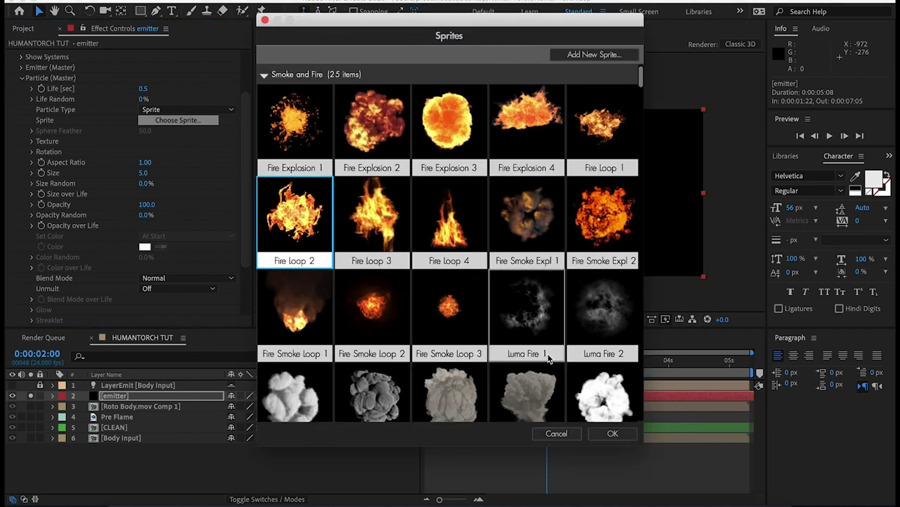
{"action": "left_click", "coordinate": [606, 433]}
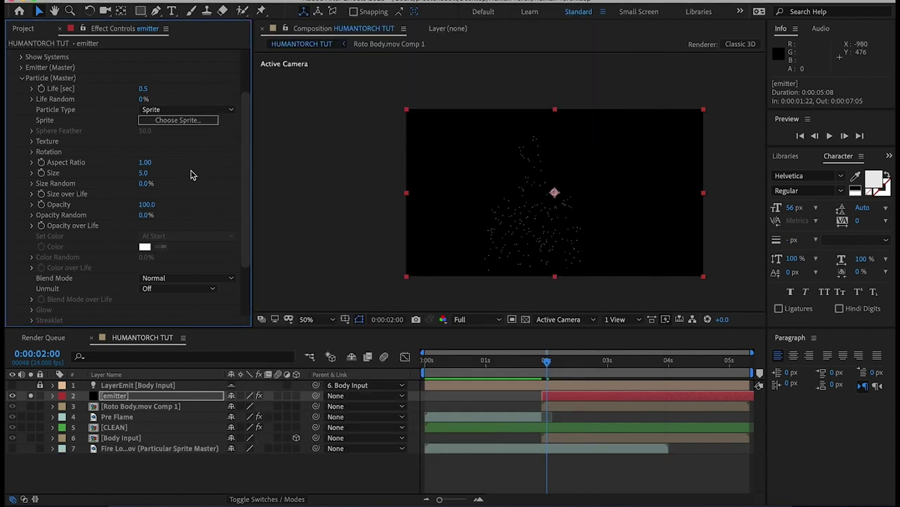
{"action": "left_click", "coordinate": [144, 173]}
Set particle size 100 with a falloff size-over-life curve and Lighten blend mode
{"action": "type", "text": "100"}
{"action": "key", "text": "Return"}
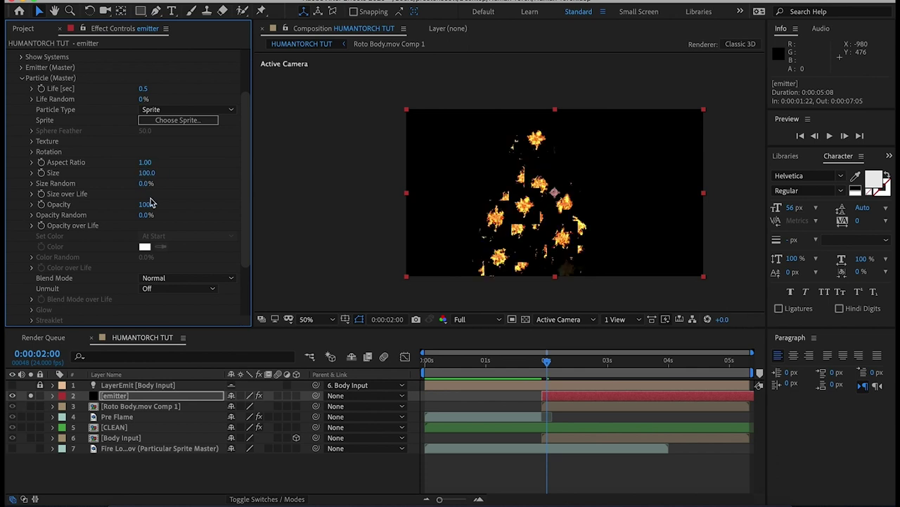
{"action": "left_click", "coordinate": [31, 193]}
{"action": "left_click", "coordinate": [208, 225]}
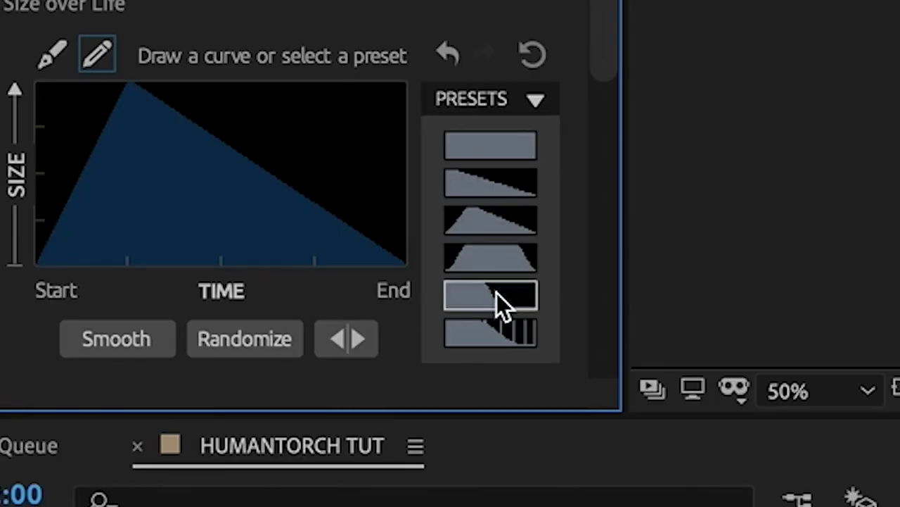
{"action": "left_click", "coordinate": [211, 292]}
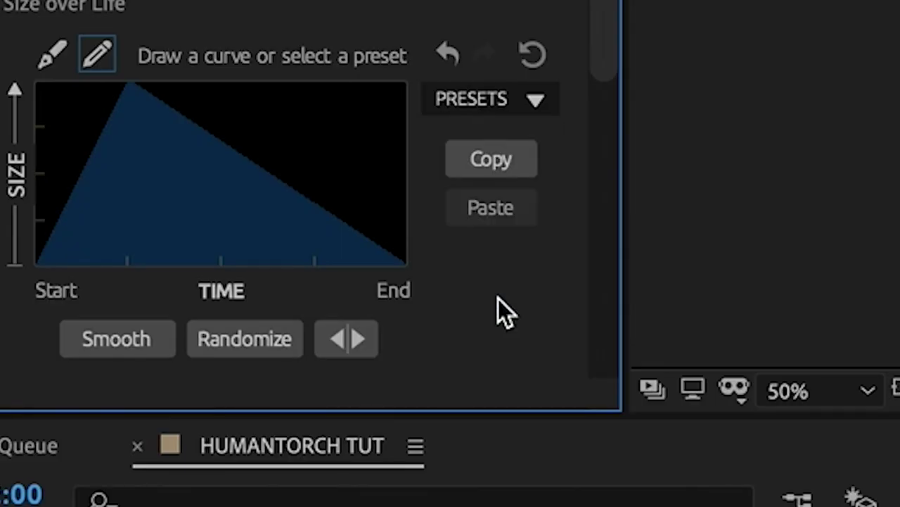
{"action": "left_click", "coordinate": [32, 193]}
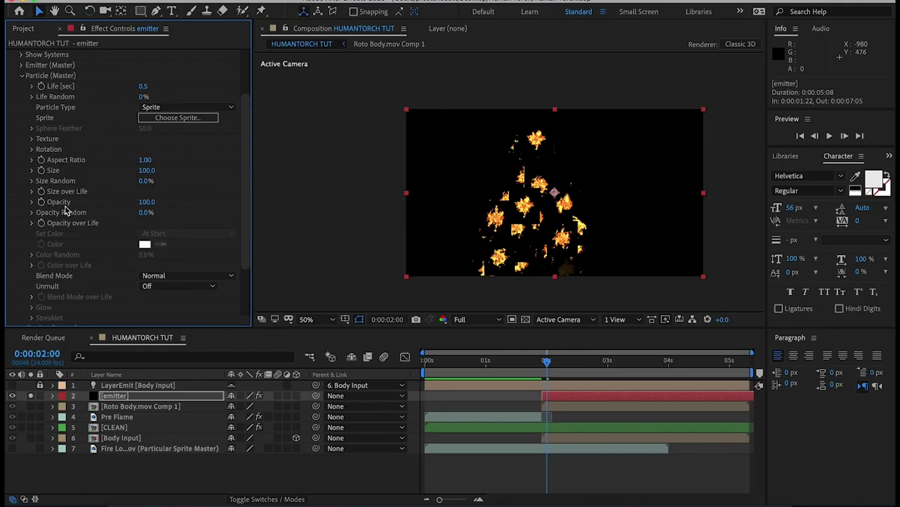
{"action": "left_click", "coordinate": [162, 275]}
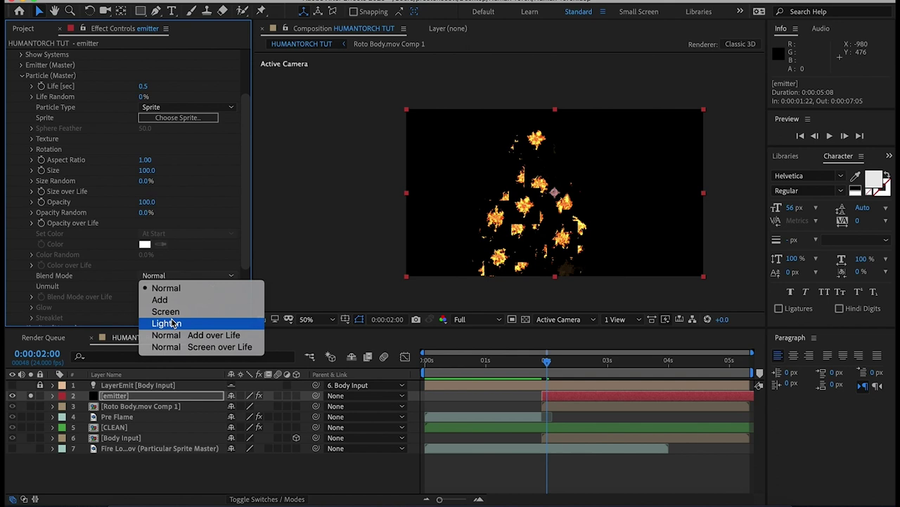
{"action": "left_click", "coordinate": [173, 323]}
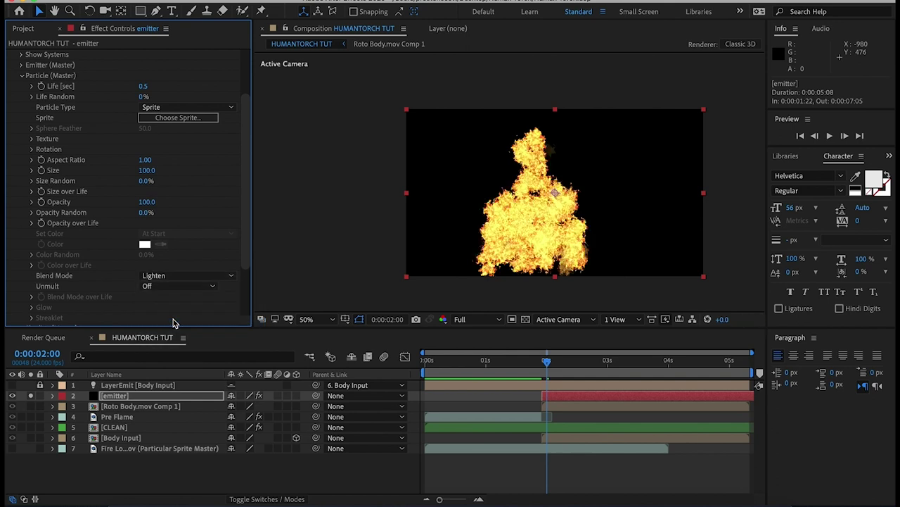
Set Physics gravity to -1 and Air wind to Z 50, Y -75
{"action": "left_click", "coordinate": [22, 75]}
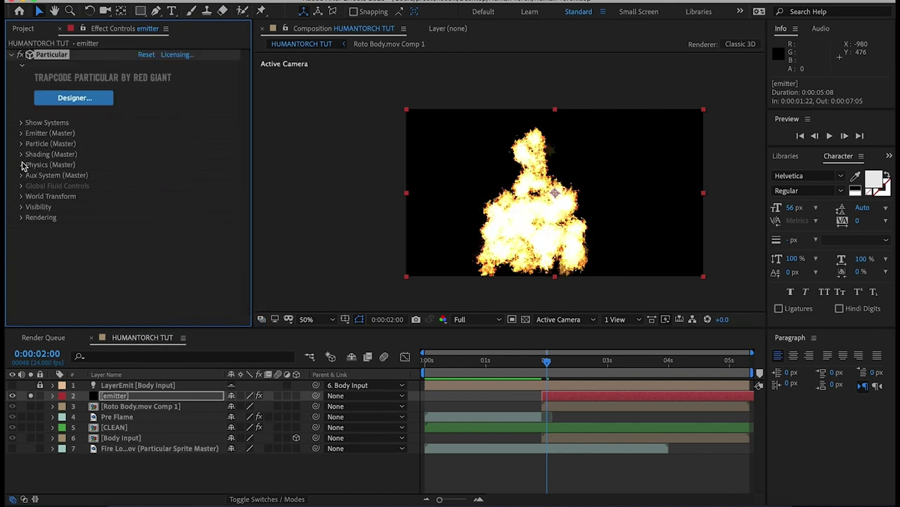
{"action": "left_click", "coordinate": [22, 164]}
{"action": "left_click", "coordinate": [144, 187]}
{"action": "type", "text": "-1"}
{"action": "key", "text": "Return"}
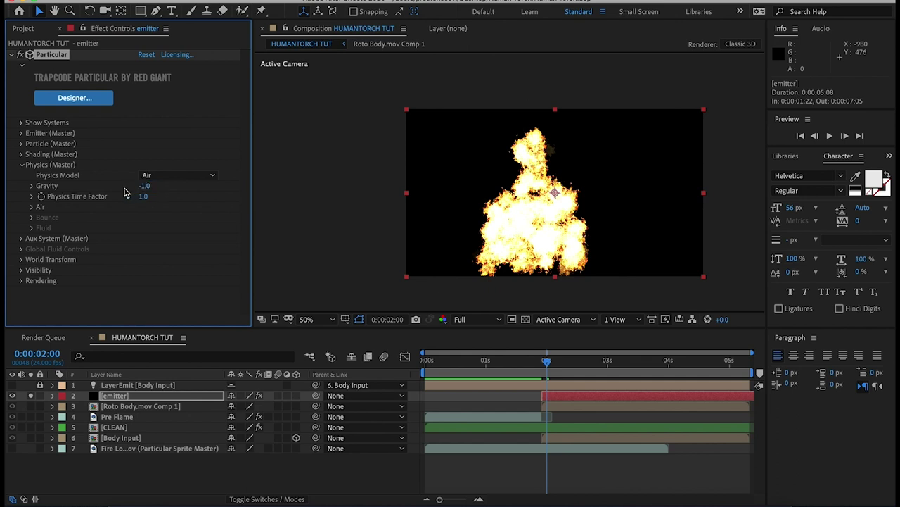
{"action": "left_click", "coordinate": [31, 207]}
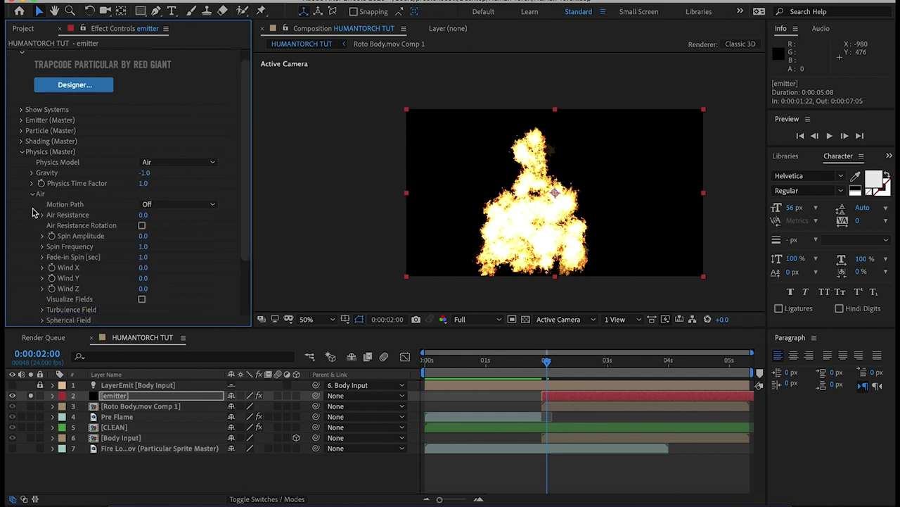
{"action": "left_click", "coordinate": [144, 289]}
{"action": "type", "text": "50"}
{"action": "left_click", "coordinate": [144, 280]}
{"action": "left_click", "coordinate": [549, 366]}
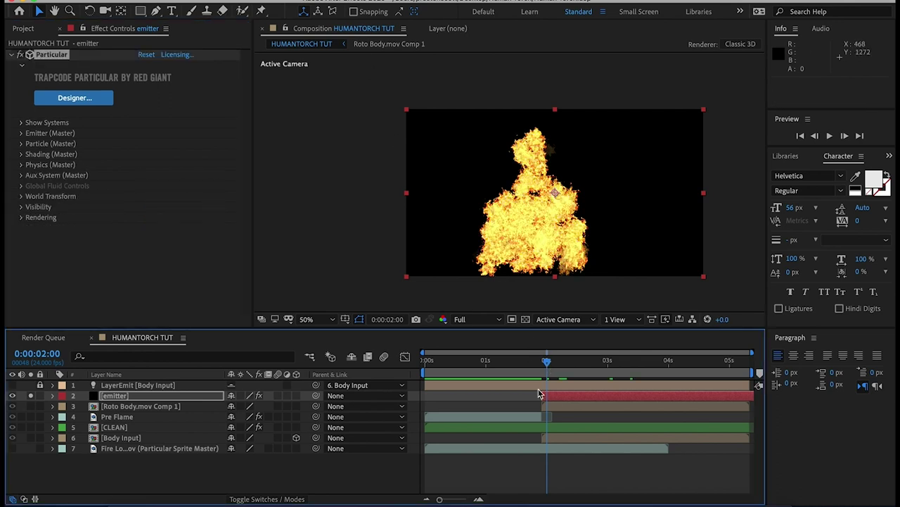
From the composition start, add HUMANTORCH TUT to the Render Queue and set its output file
{"action": "key", "text": "Home"}
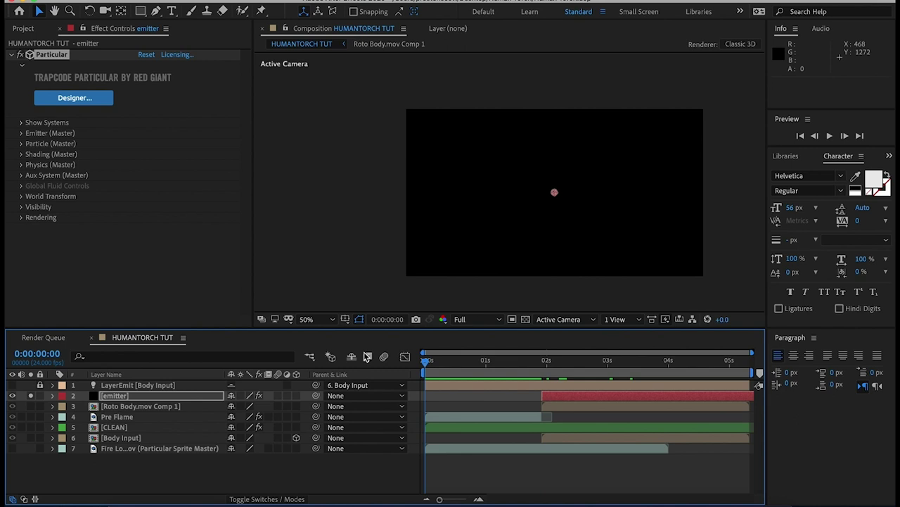
{"action": "left_click", "coordinate": [130, 0]}
{"action": "mouse_move", "coordinate": [113, 0]}
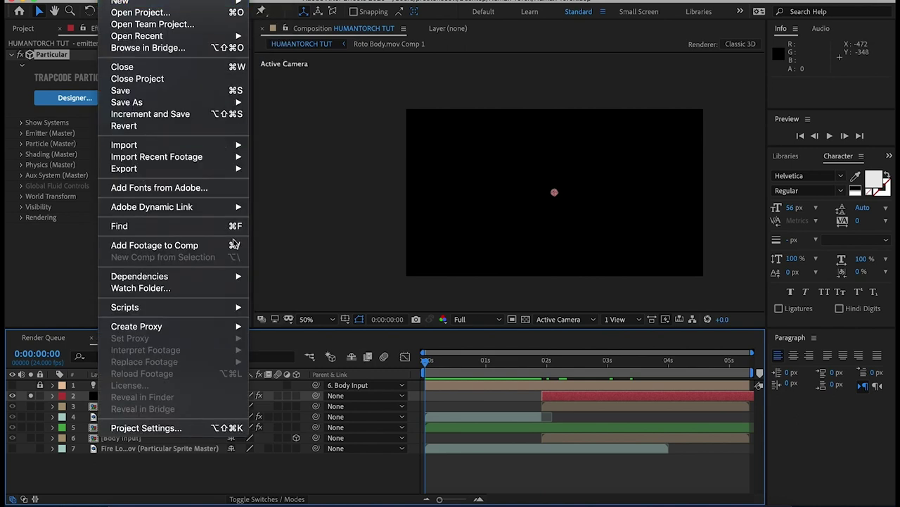
{"action": "mouse_move", "coordinate": [208, 175]}
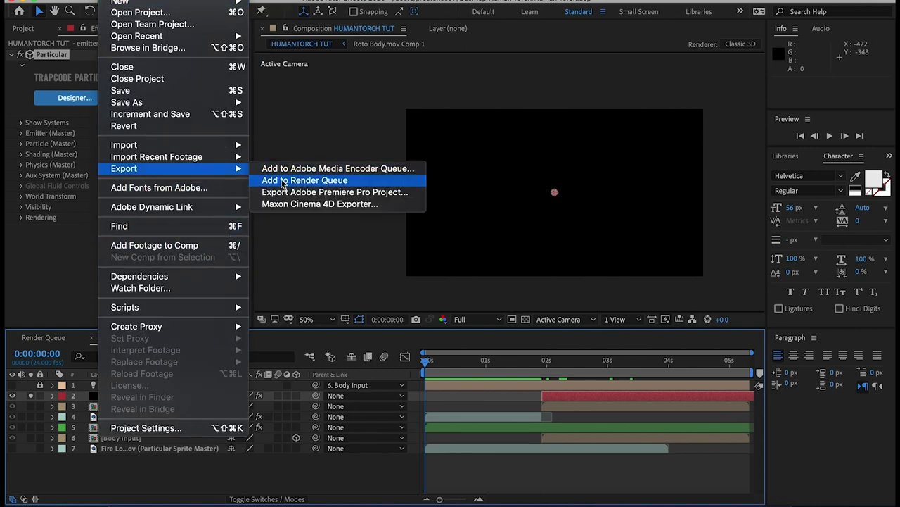
{"action": "left_click", "coordinate": [303, 180]}
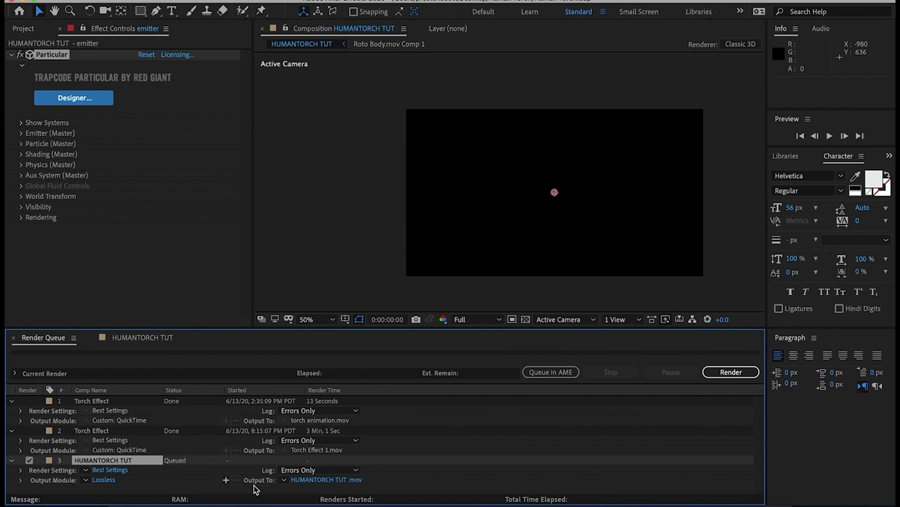
{"action": "left_click", "coordinate": [317, 480]}
{"action": "key", "text": "BackSpace"}
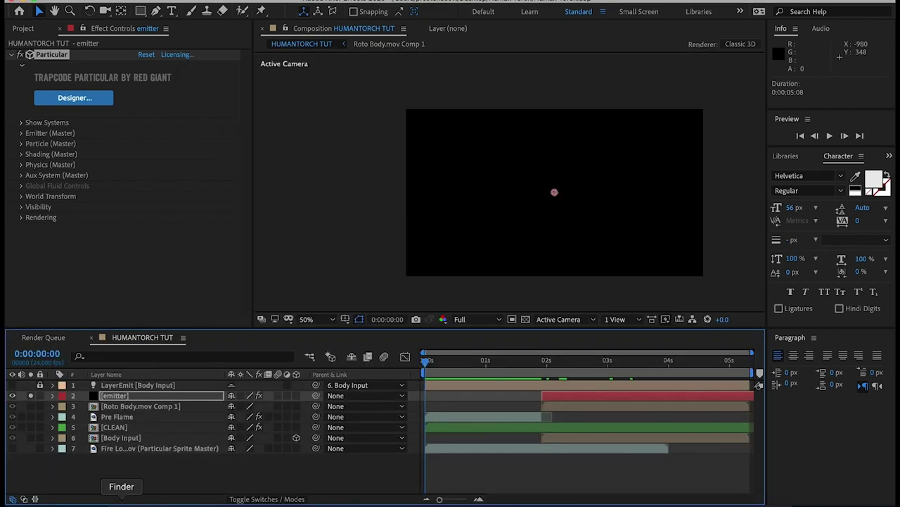
In the emitter's Particular settings, change the particle size and set Particles/sec to 1400
{"action": "left_click", "coordinate": [121, 460]}
{"action": "left_click", "coordinate": [120, 398]}
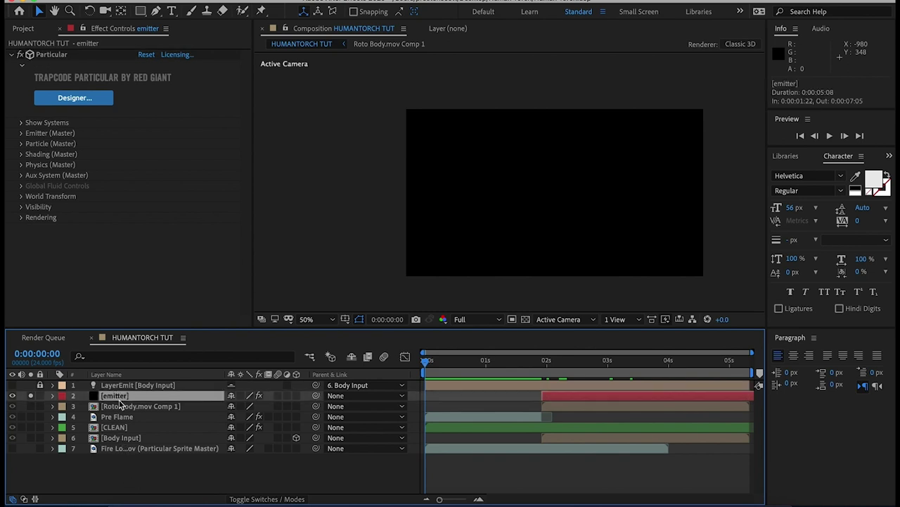
{"action": "left_click", "coordinate": [21, 133]}
{"action": "left_click", "coordinate": [22, 57]}
{"action": "left_click", "coordinate": [22, 78]}
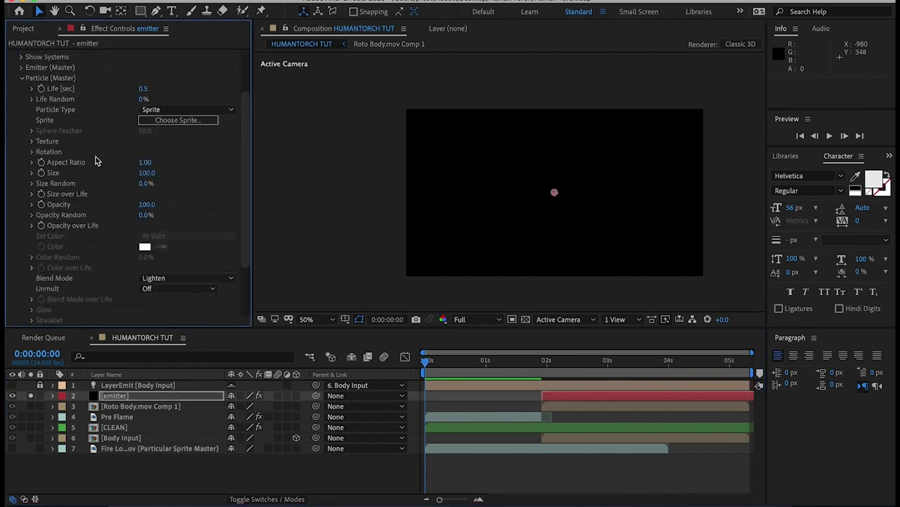
{"action": "left_click", "coordinate": [146, 176]}
{"action": "key", "text": "Return"}
{"action": "type", "text": "4"}
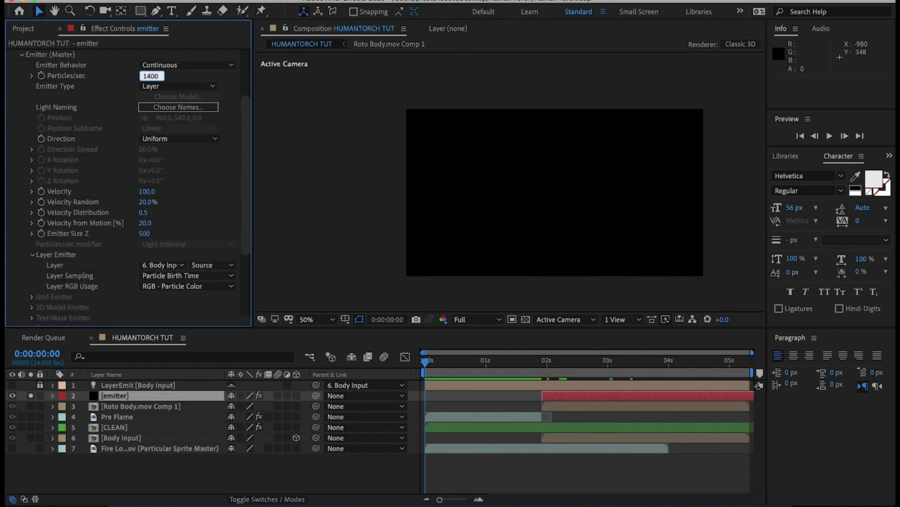
{"action": "type", "text": "00"}
{"action": "key", "text": "Return"}
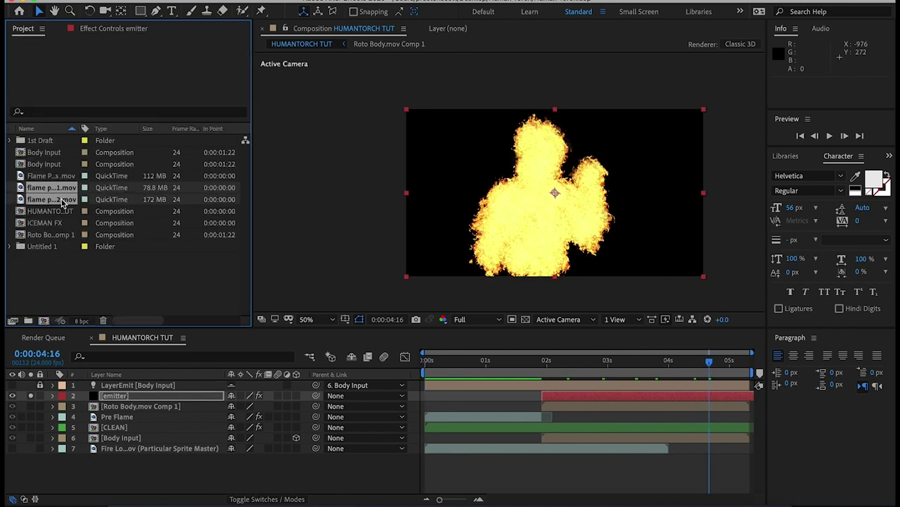
Place both flame particle clips at the top of the layer stack
{"action": "left_click", "coordinate": [62, 202], "text": "shift"}
{"action": "left_click_drag", "start_coordinate": [62, 202], "coordinate": [139, 385]}
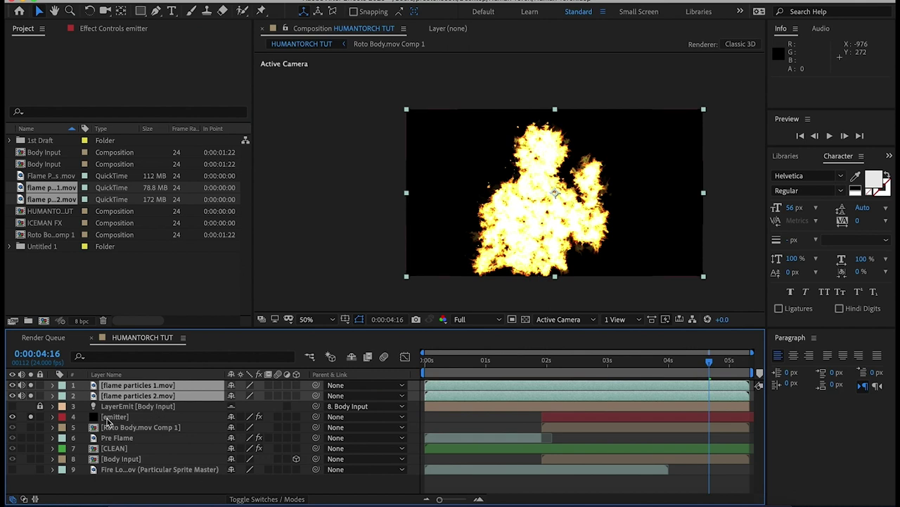
{"action": "key", "text": "F2"}
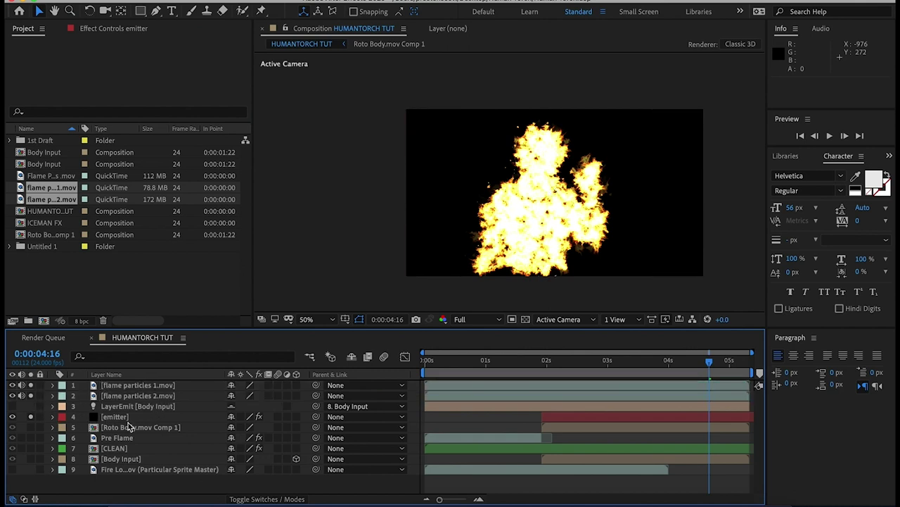
Pre-compose the emitter and LayerEmit layers into 'EMITTER 1', then delete that layer
{"action": "left_click", "coordinate": [93, 418]}
{"action": "left_click", "coordinate": [112, 412], "text": "shift"}
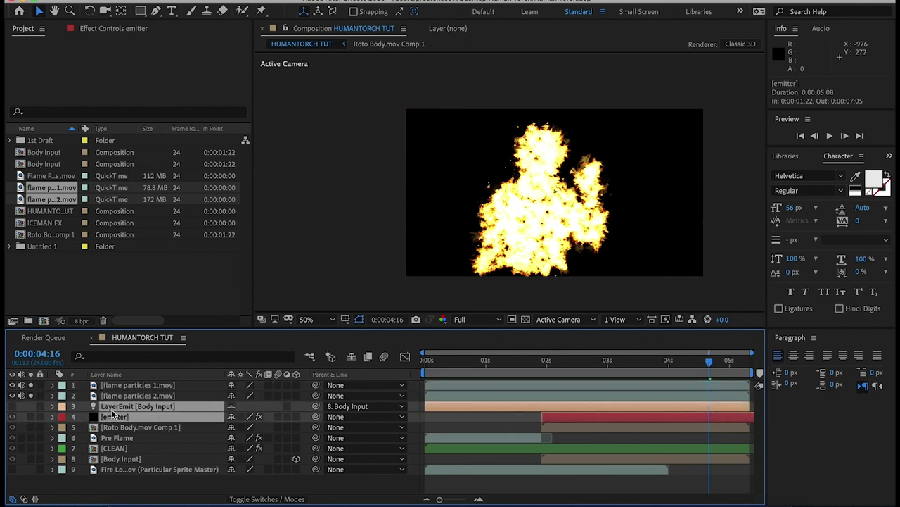
{"action": "right_click", "coordinate": [113, 414]}
{"action": "left_click", "coordinate": [149, 452]}
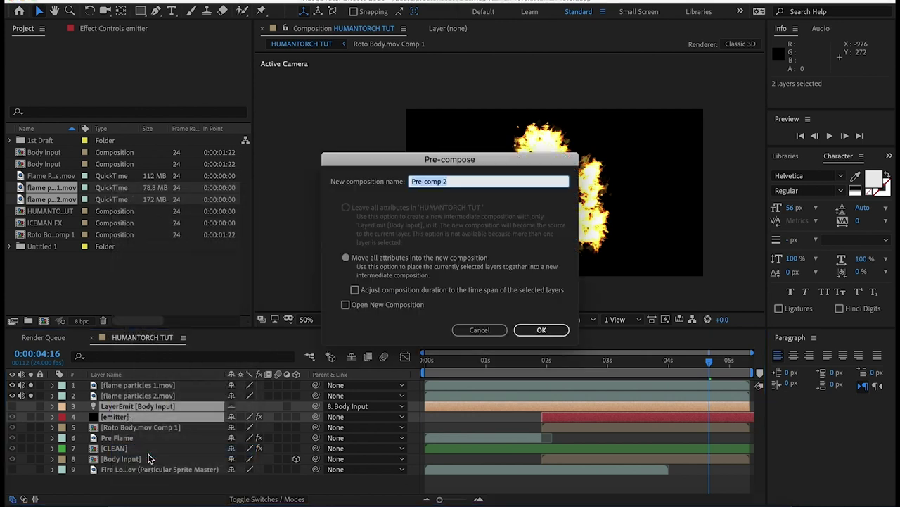
{"action": "type", "text": "EMITTER 1"}
{"action": "key", "text": "Return"}
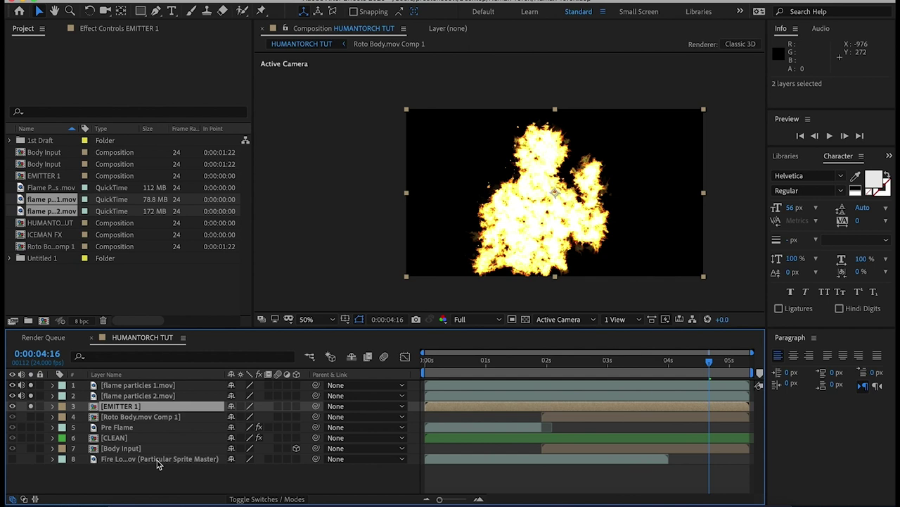
{"action": "key", "text": "Delete"}
Rename the flame layers 'flame particles front' and 'flame particles back'
{"action": "right_click", "coordinate": [127, 385]}
{"action": "left_click", "coordinate": [136, 492]}
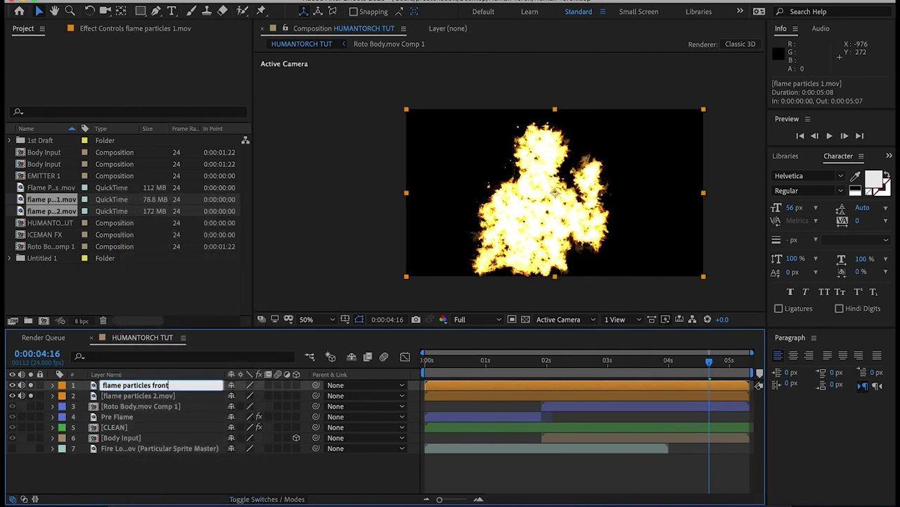
{"action": "key", "text": "Return"}
{"action": "right_click", "coordinate": [157, 396]}
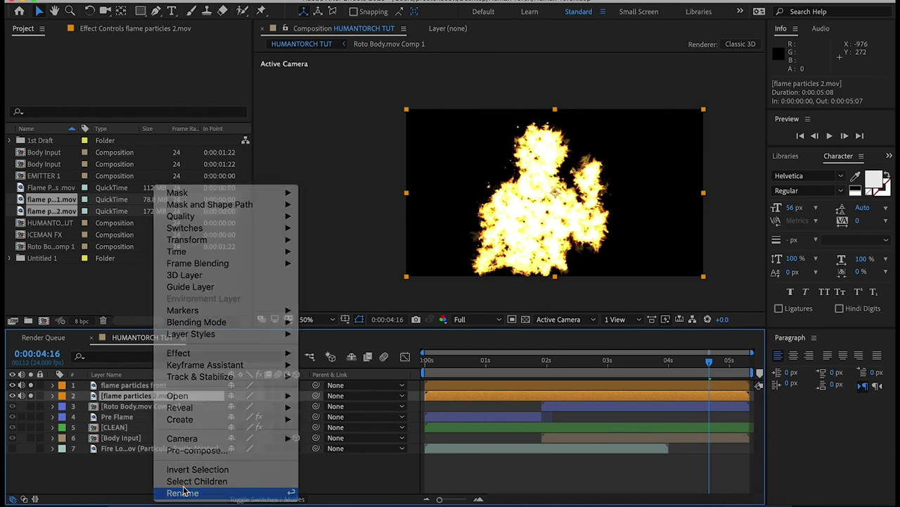
{"action": "left_click", "coordinate": [183, 492]}
{"action": "type", "text": "back"}
{"action": "key", "text": "Return"}
Keep the flame layers in Add mode and move flame particles back below Roto Body
{"action": "key", "text": "F4"}
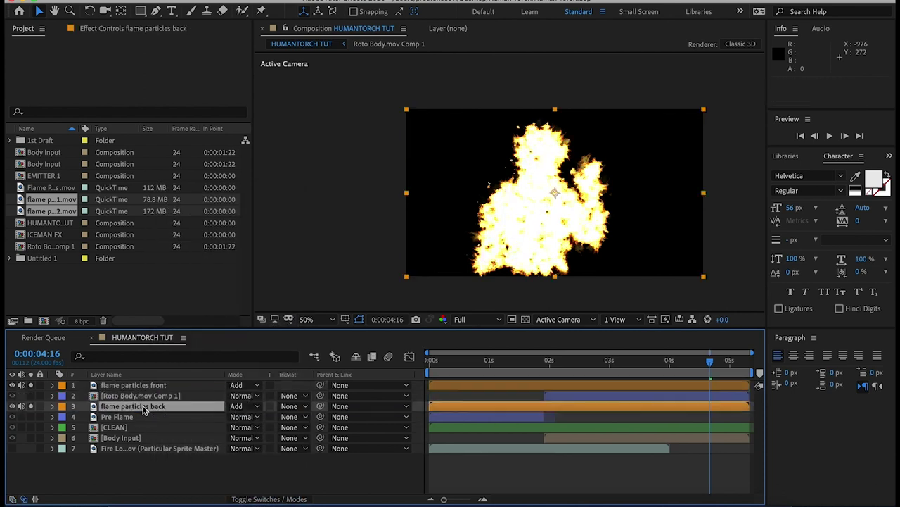
{"action": "left_click", "coordinate": [243, 385]}
{"action": "left_click", "coordinate": [247, 126]}
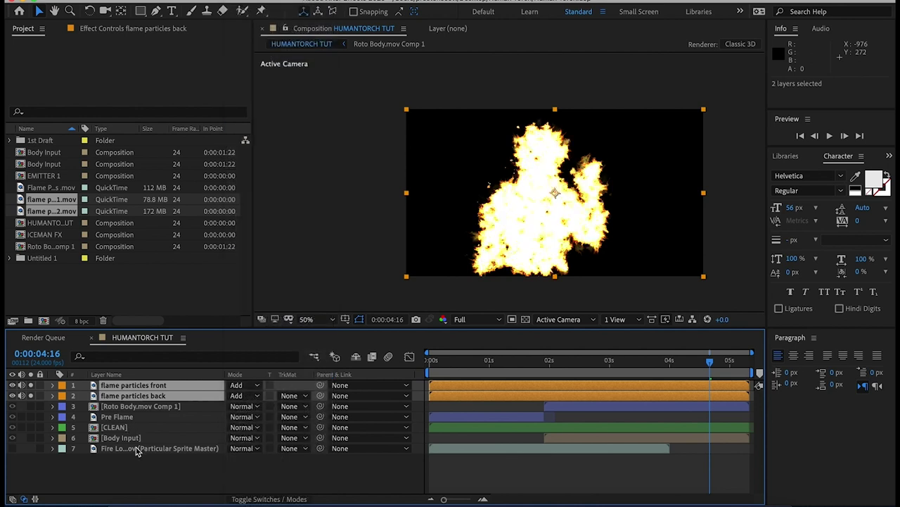
{"action": "left_click_drag", "start_coordinate": [624, 396], "coordinate": [624, 407]}
Hide the front flames and preview the composite around 0:00:03:08
{"action": "left_click_drag", "start_coordinate": [704, 375], "coordinate": [630, 379]}
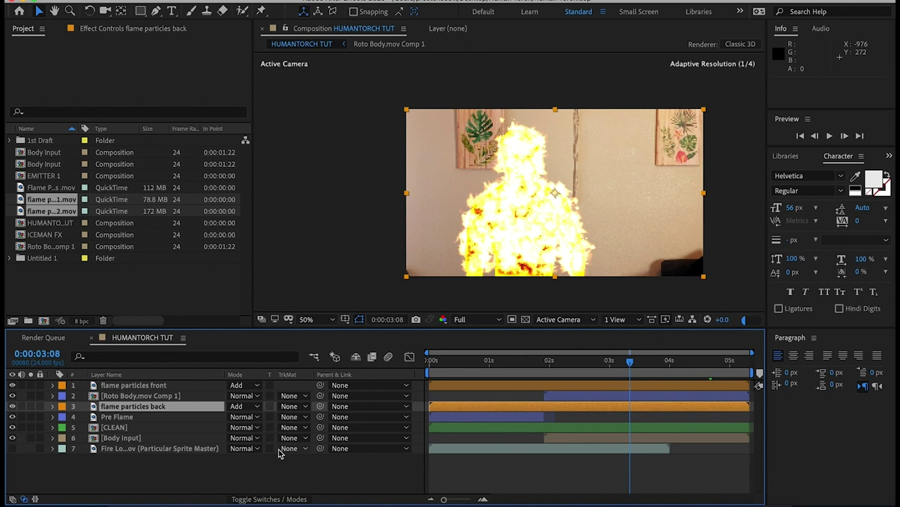
{"action": "left_click", "coordinate": [12, 385]}
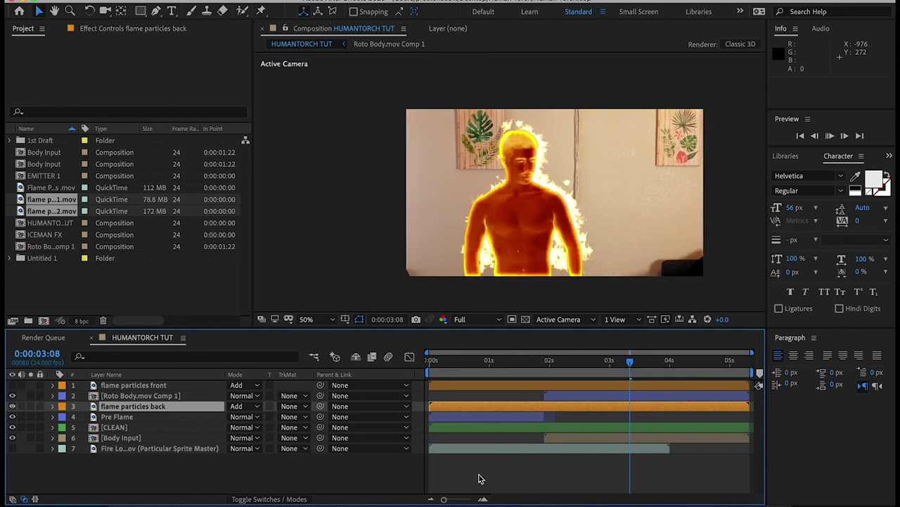
{"action": "key", "text": "space"}
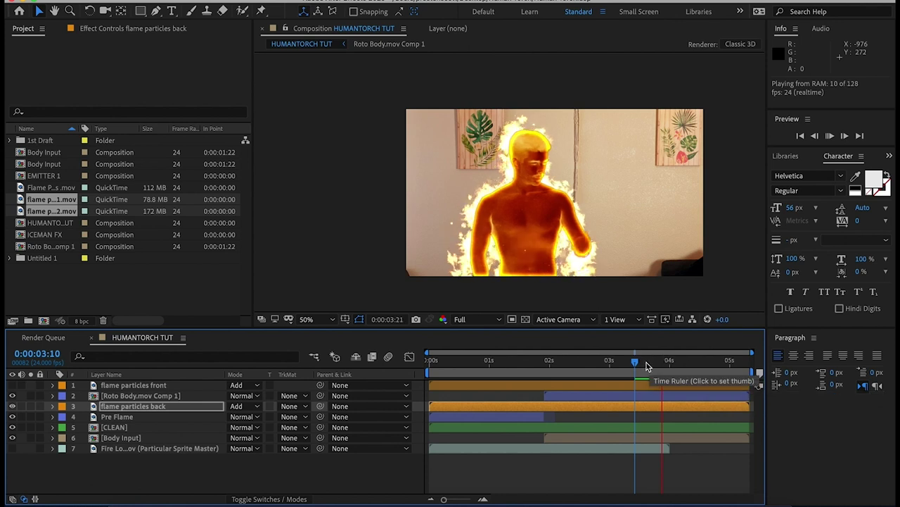
{"action": "key", "text": "space"}
Apply Turbulent Displace to flame particles back with Amount 49 and Size 20
{"action": "left_click", "coordinate": [11, 384]}
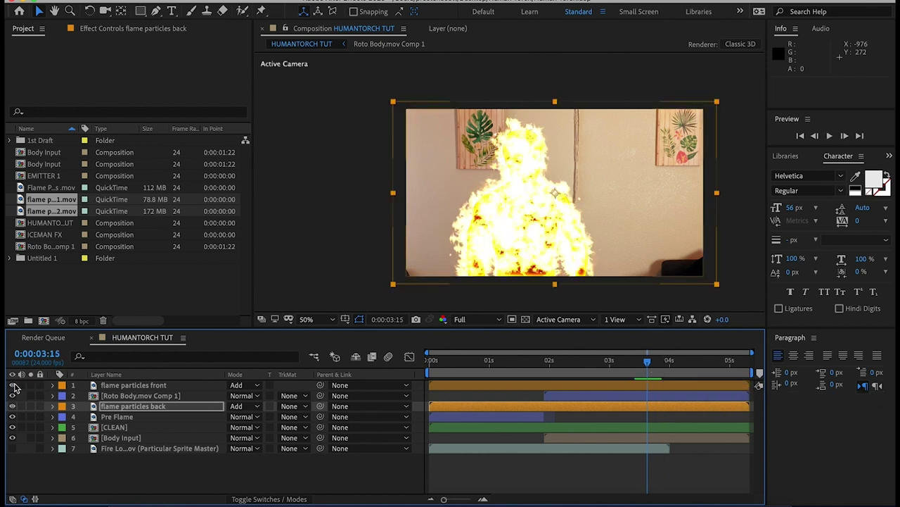
{"action": "key", "text": "ctrl+space"}
{"action": "type", "text": "turb"}
{"action": "key", "text": "Return"}
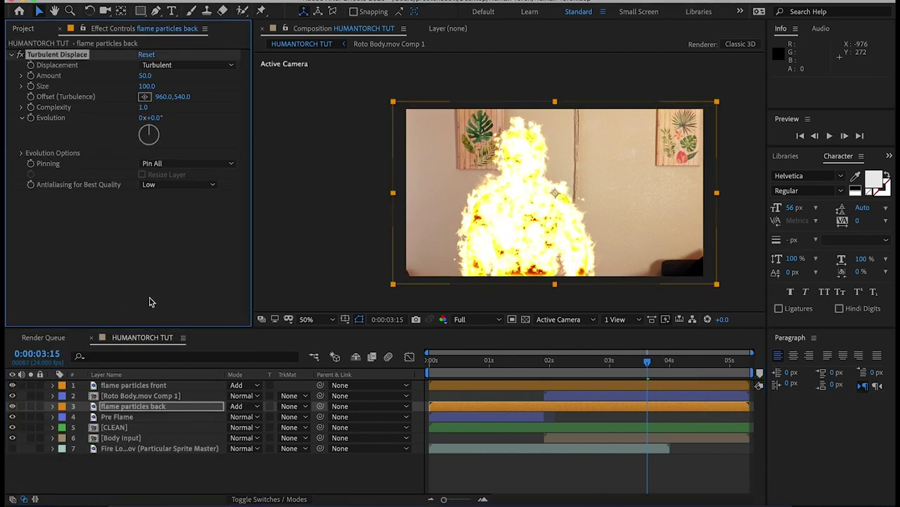
{"action": "left_click", "coordinate": [151, 75]}
{"action": "type", "text": "49"}
{"action": "key", "text": "Return"}
{"action": "left_click", "coordinate": [150, 86]}
{"action": "type", "text": "20"}
{"action": "key", "text": "Return"}
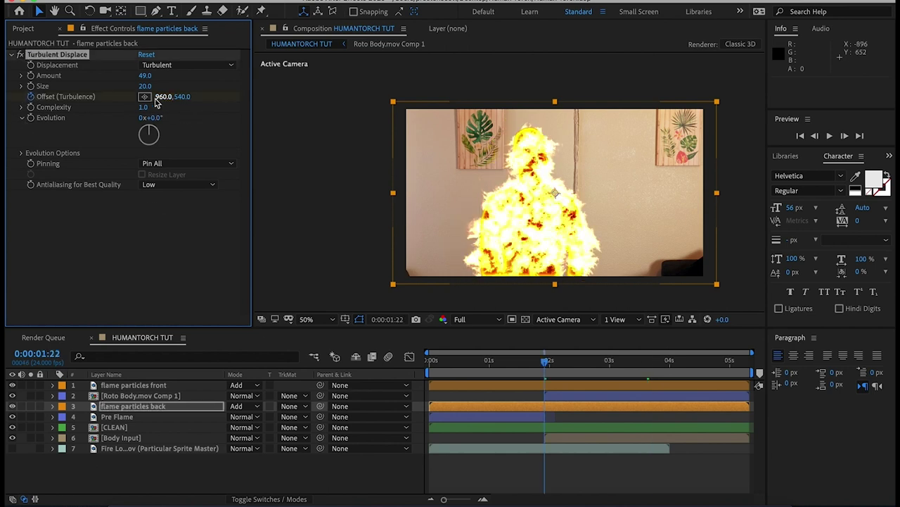
Keyframe the Turbulence Offset from the frame bottom at the start to above the frame at the end
{"action": "left_click", "coordinate": [144, 96]}
{"action": "left_click", "coordinate": [551, 286]}
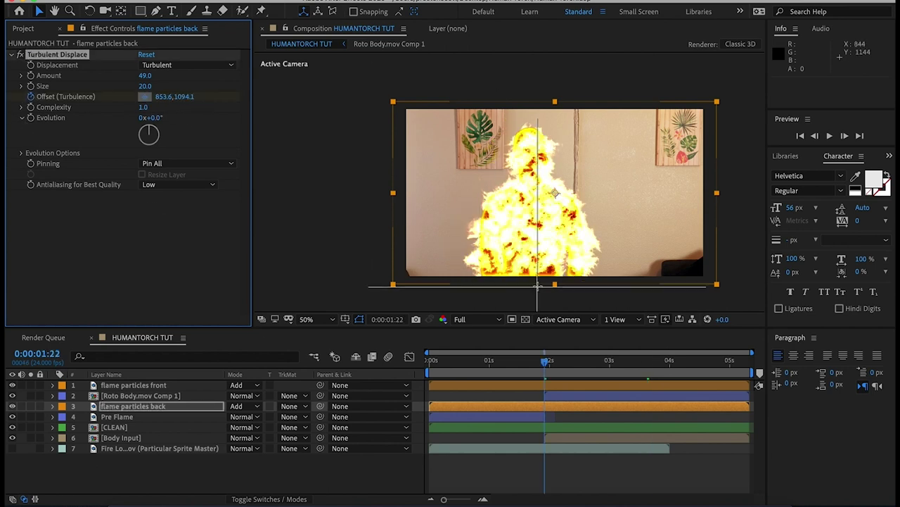
{"action": "key", "text": "End"}
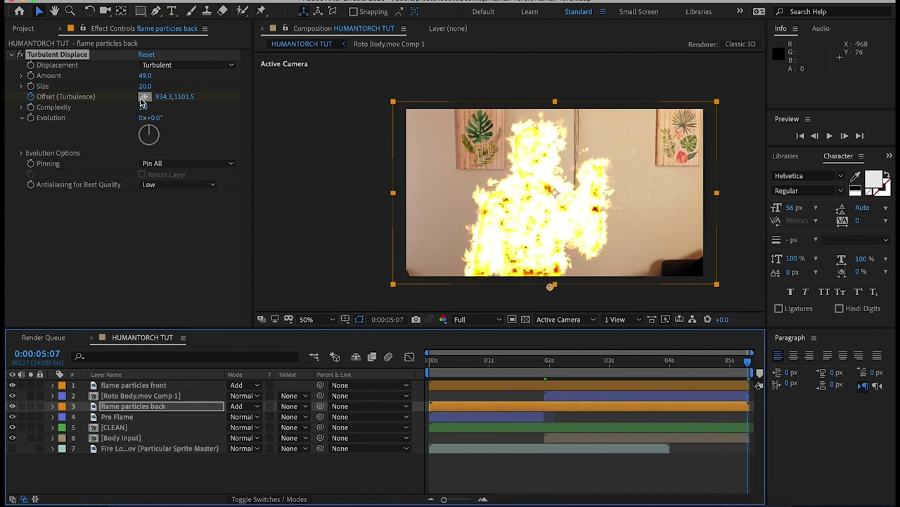
{"action": "left_click_drag", "start_coordinate": [552, 285], "coordinate": [528, 116]}
{"action": "key", "text": "comma"}
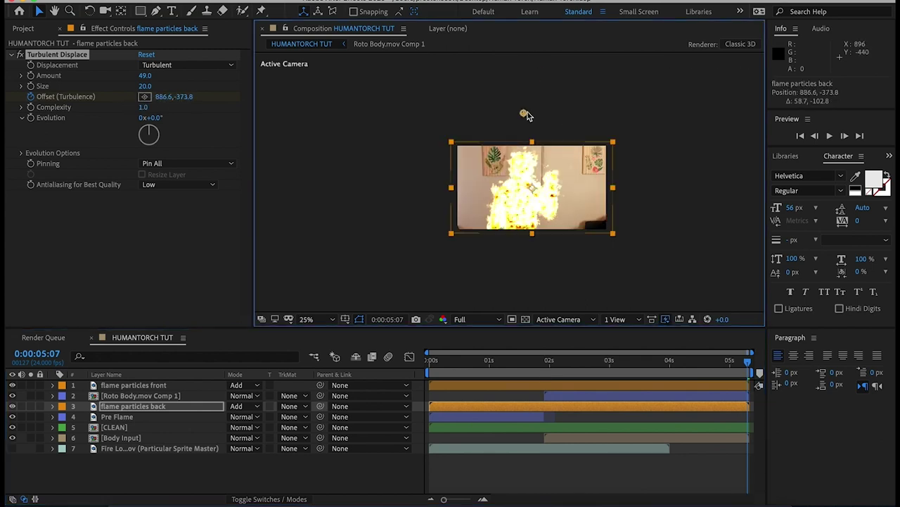
{"action": "key", "text": "u"}
{"action": "key", "text": "Home"}
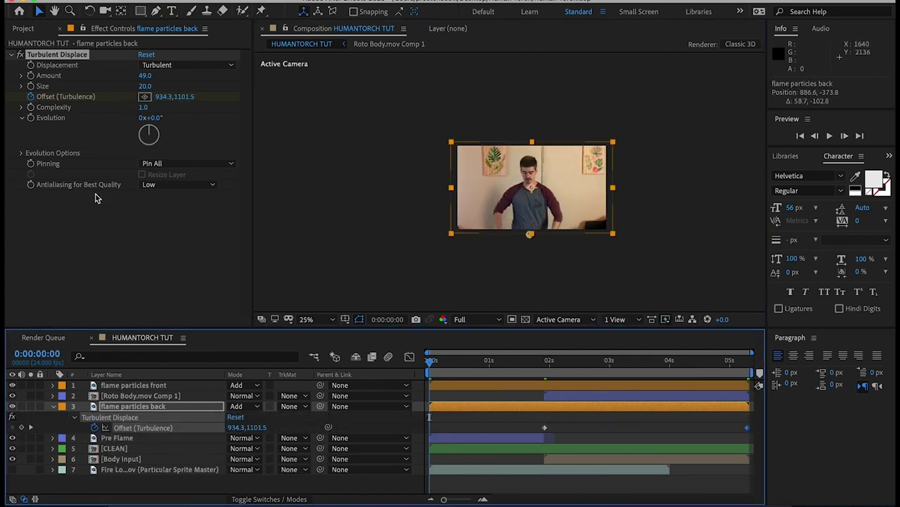
{"action": "left_click", "coordinate": [49, 59]}
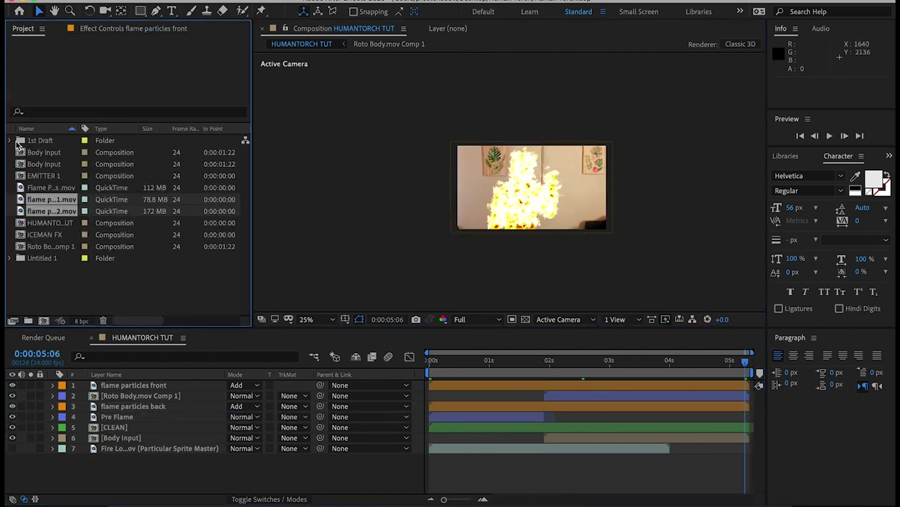
Add Roto Body.mov from the 1st Draft folder as the top layer
{"action": "left_click", "coordinate": [11, 144]}
{"action": "scroll", "coordinate": [73, 234], "scroll_direction": "down", "scroll_amount": 3}
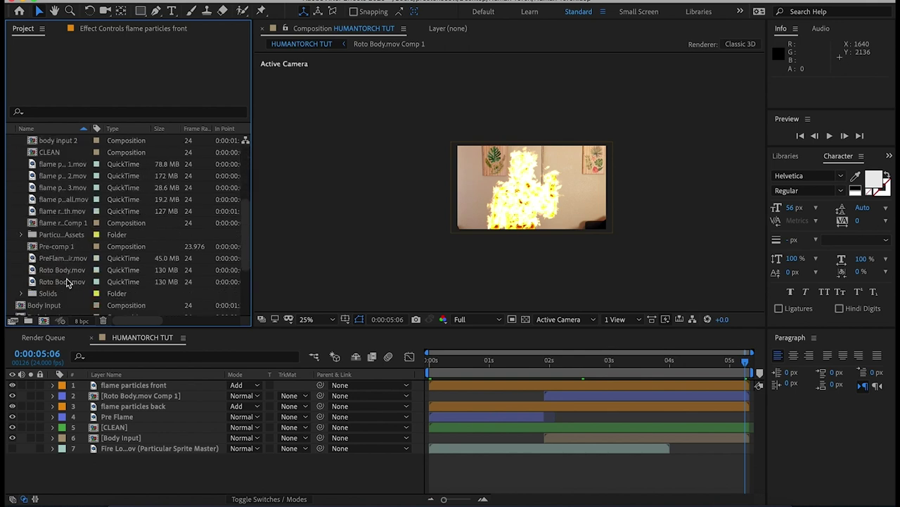
{"action": "left_click_drag", "start_coordinate": [66, 282], "coordinate": [98, 382]}
{"action": "scroll", "coordinate": [12, 153], "scroll_direction": "up", "scroll_amount": 4}
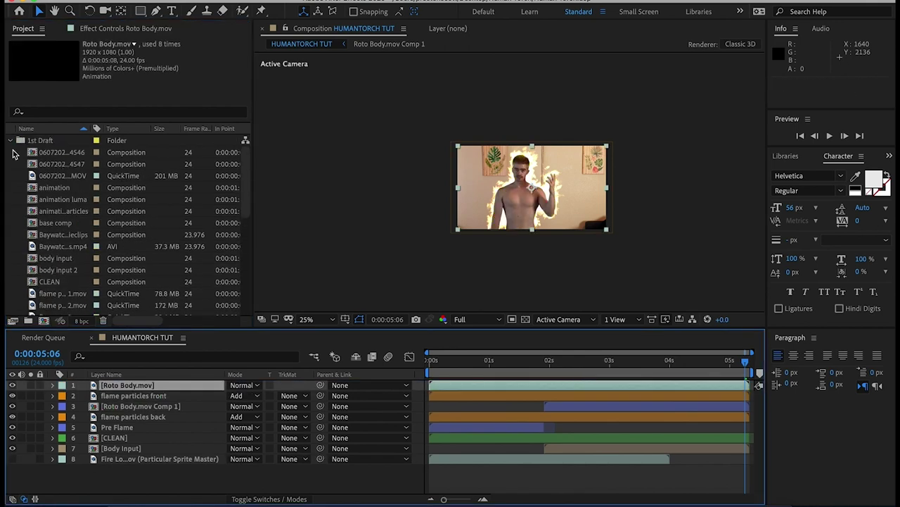
{"action": "left_click", "coordinate": [10, 140]}
Apply Tint to the body layer with black mapped to white
{"action": "key", "text": "ctrl+space"}
{"action": "type", "text": "tin"}
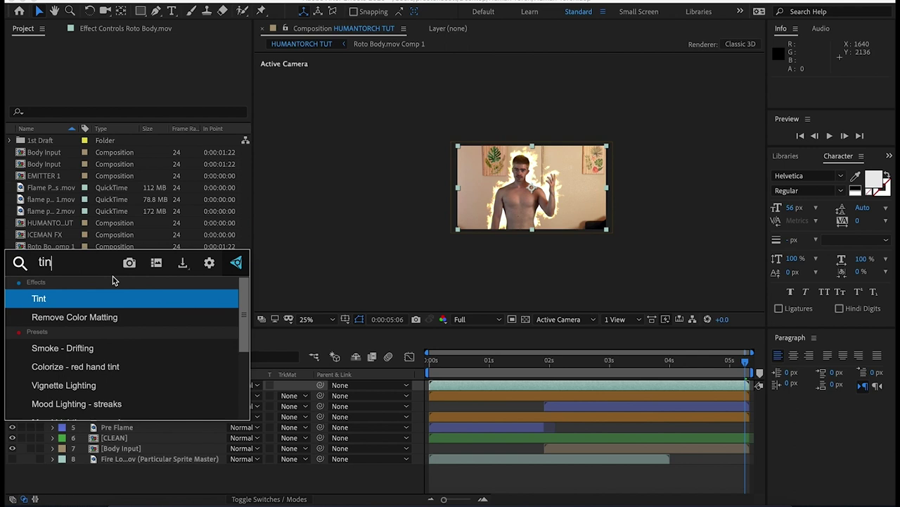
{"action": "key", "text": "Return"}
{"action": "left_click", "coordinate": [93, 31]}
{"action": "left_click", "coordinate": [144, 65]}
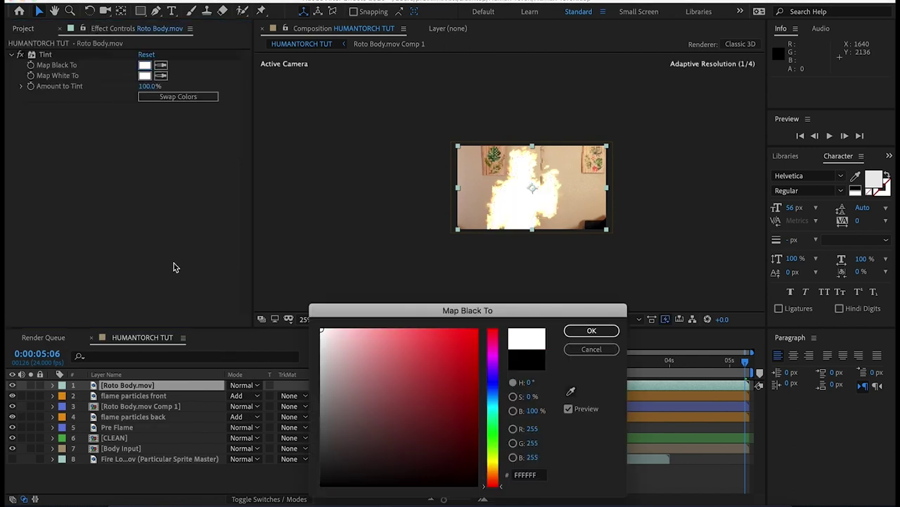
{"action": "key", "text": "Escape"}
Add Gaussian Blur and bend the Curves Alpha channel into an arch
{"action": "key", "text": "ctrl+space"}
{"action": "type", "text": "gau"}
{"action": "key", "text": "Return"}
{"action": "left_click", "coordinate": [176, 91]}
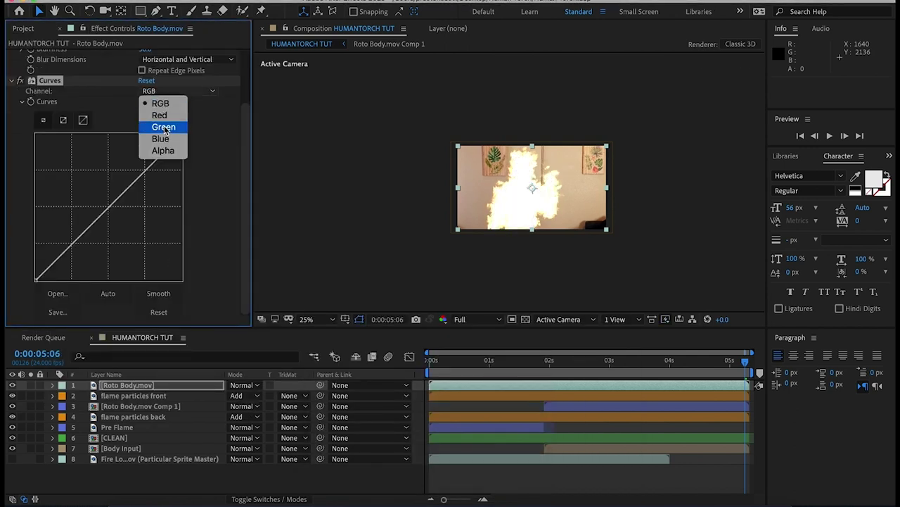
{"action": "left_click", "coordinate": [163, 150]}
{"action": "left_click_drag", "start_coordinate": [181, 134], "coordinate": [108, 135]}
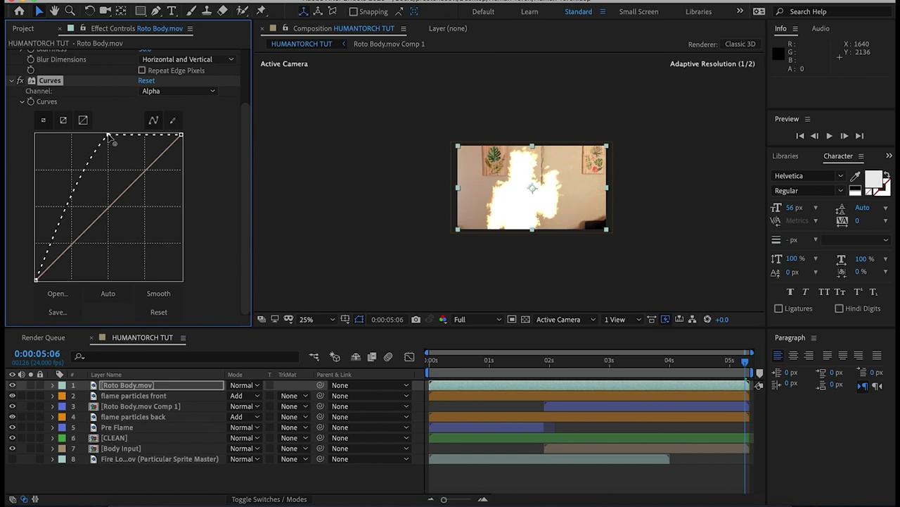
{"action": "left_click_drag", "start_coordinate": [182, 133], "coordinate": [181, 280]}
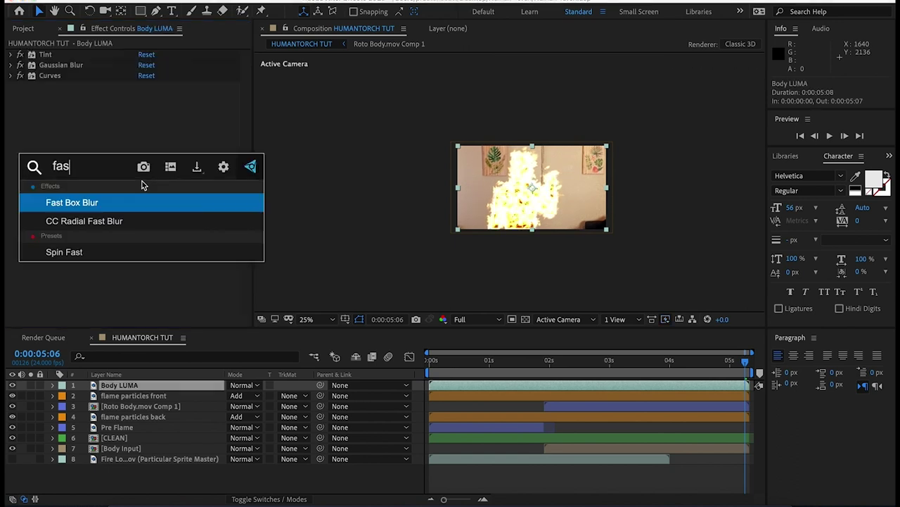
Apply Fast Box Blur with a blur radius of 10
{"action": "key", "text": "Return"}
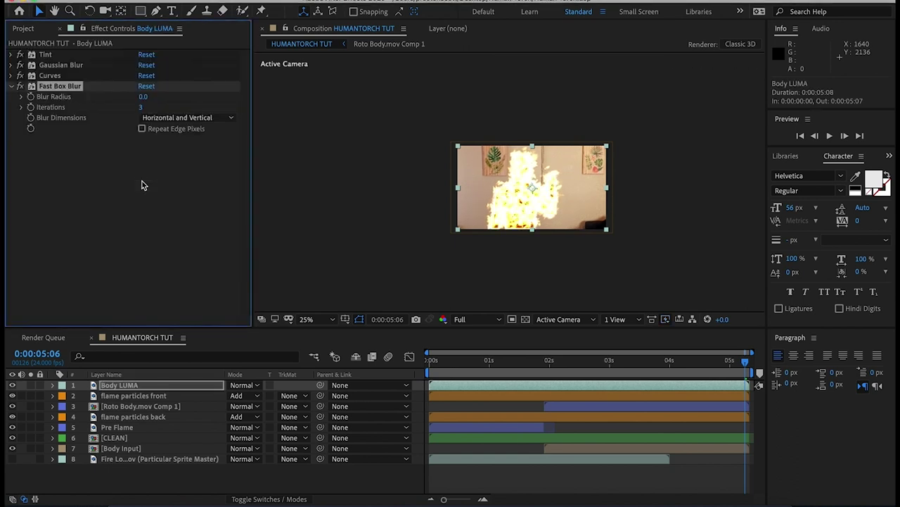
{"action": "left_click", "coordinate": [143, 97]}
{"action": "type", "text": "10"}
{"action": "key", "text": "Return"}
Apply Turbulent Displace to Body LUMA with Amount 50 and Size 12
{"action": "key", "text": "ctrl+space"}
{"action": "type", "text": "turb"}
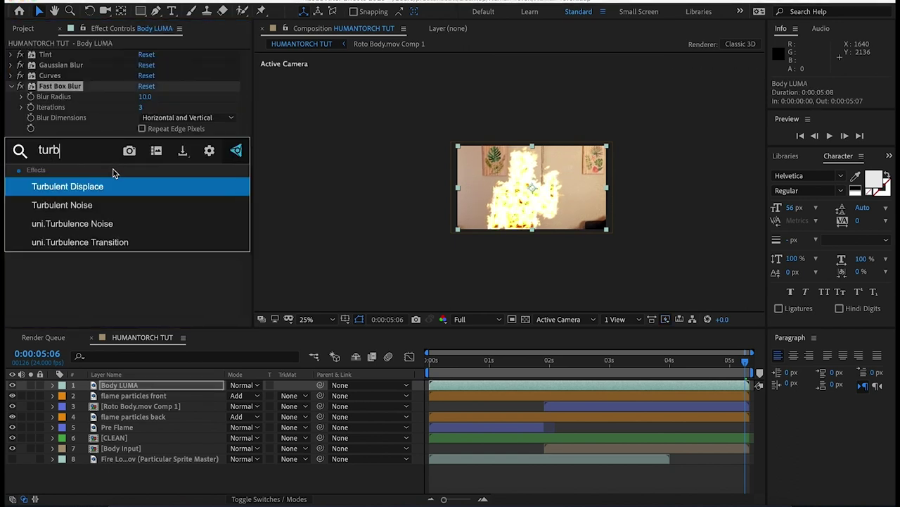
{"action": "key", "text": "Return"}
{"action": "left_click", "coordinate": [145, 160]}
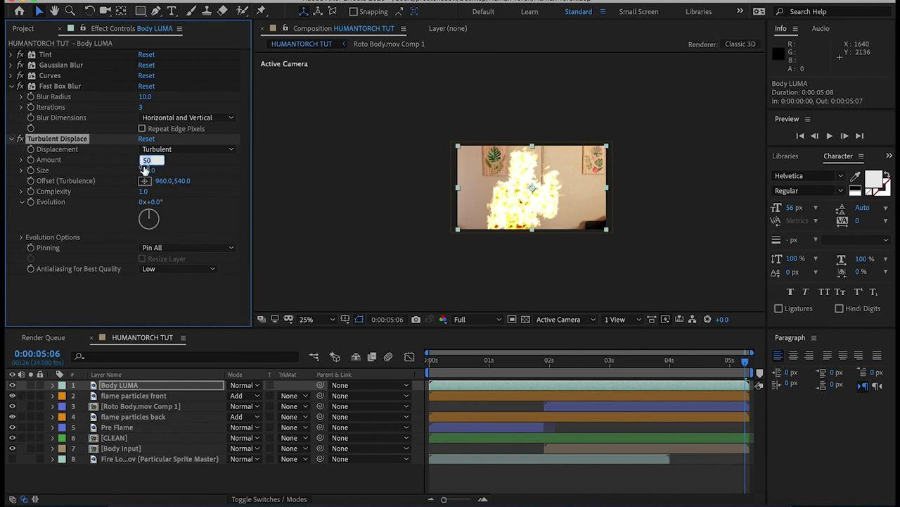
{"action": "left_click", "coordinate": [146, 171]}
{"action": "key", "text": "Return"}
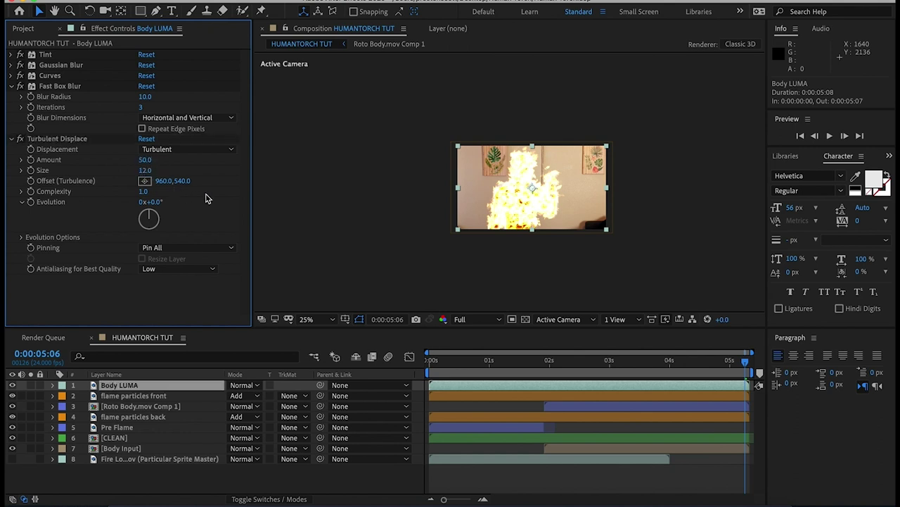
Drive the Turbulent Displace Evolution with the expression time*600
{"action": "left_click", "coordinate": [30, 202], "text": "alt"}
{"action": "type", "text": "time"}
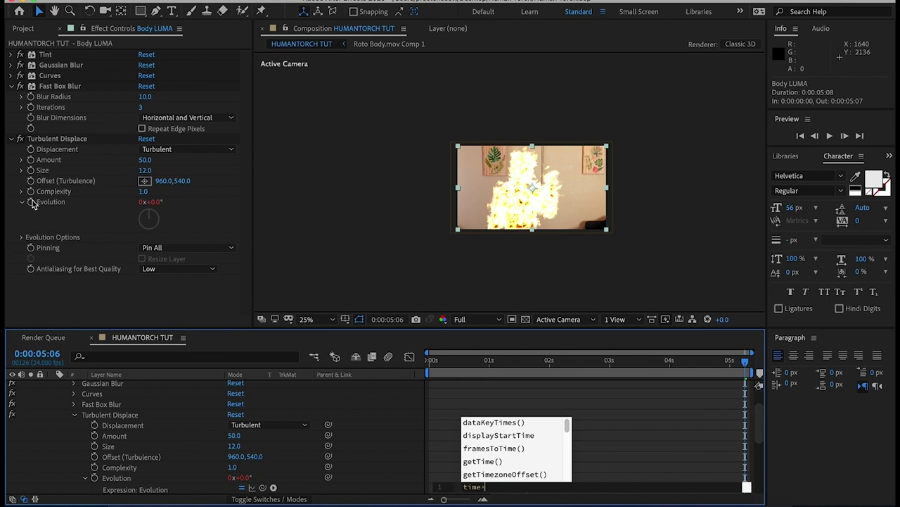
{"action": "type", "text": "*"}
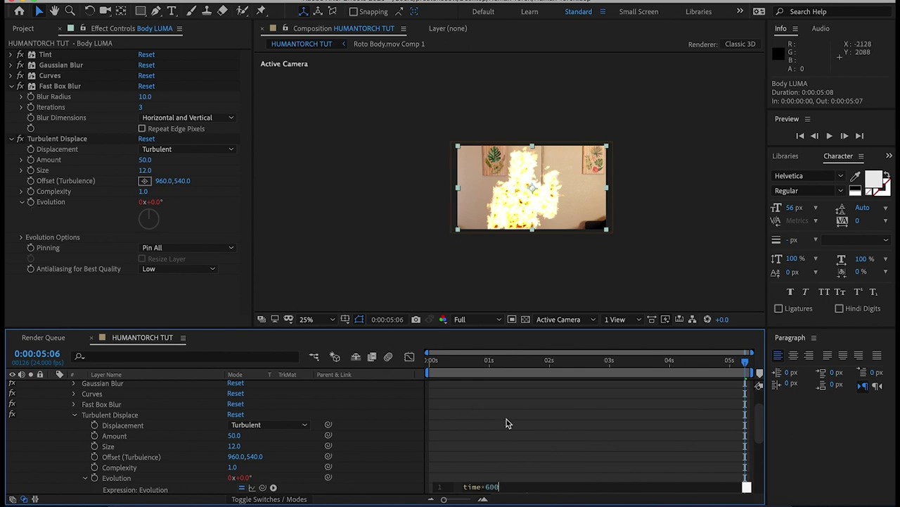
{"action": "left_click", "coordinate": [436, 403]}
{"action": "left_click", "coordinate": [52, 385]}
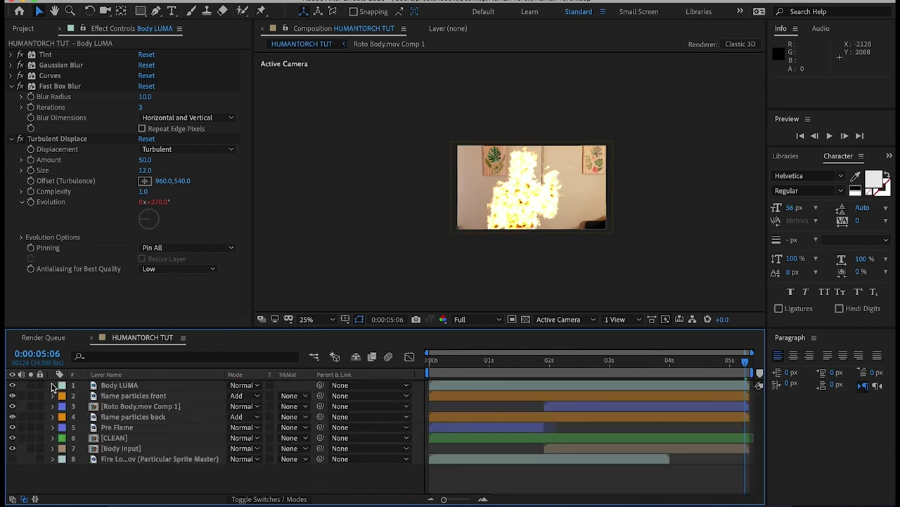
{"action": "left_click", "coordinate": [620, 360]}
{"action": "left_click", "coordinate": [619, 396]}
Set flame particles front's track matte to Luma Matte 'Body LUMA'
{"action": "left_click", "coordinate": [292, 396]}
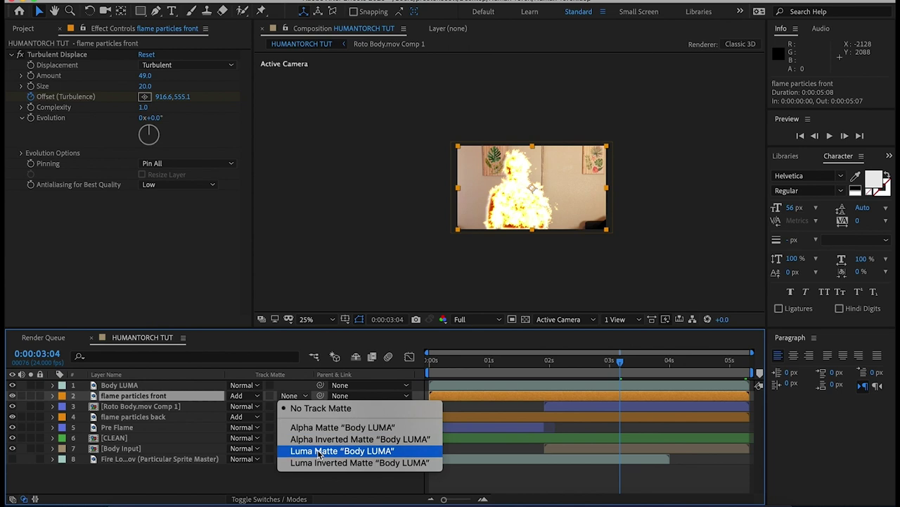
{"action": "left_click", "coordinate": [319, 451]}
{"action": "key", "text": "slash"}
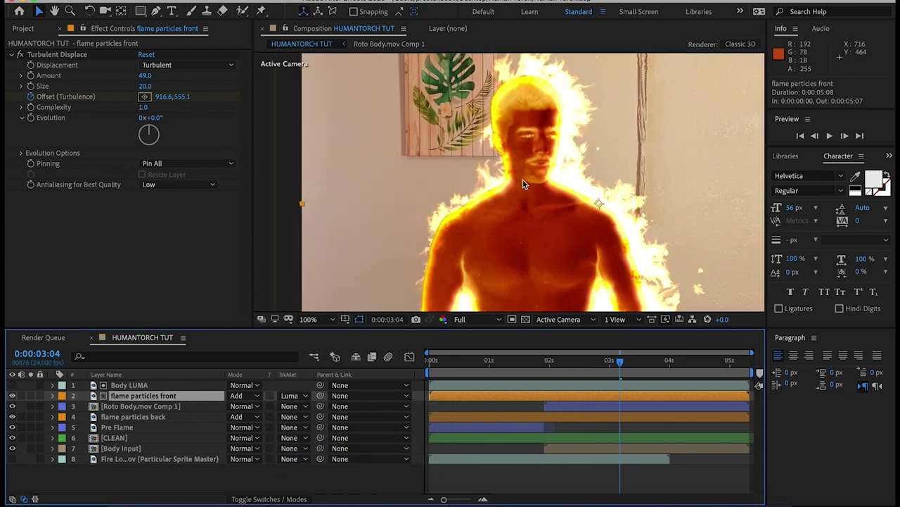
{"action": "left_click_drag", "start_coordinate": [621, 361], "coordinate": [705, 361]}
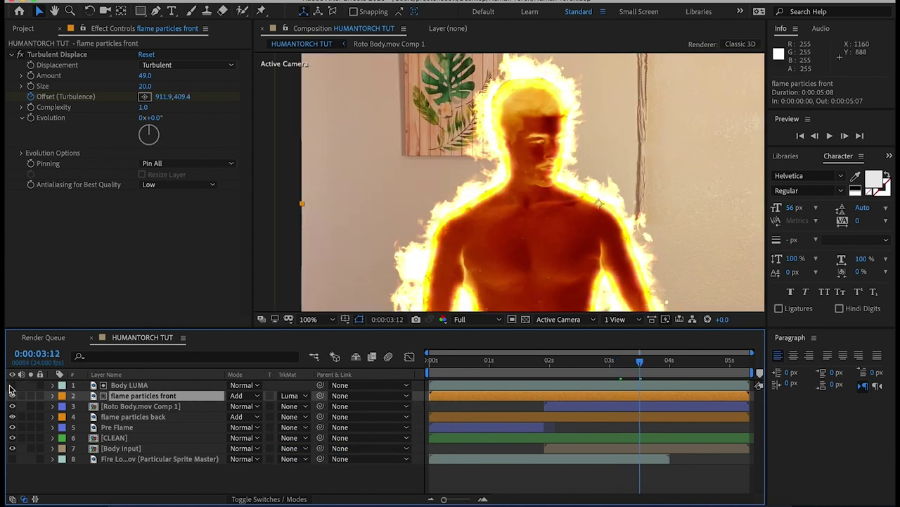
Duplicate the Body LUMA layer to create Body LUMA 2
{"action": "left_click", "coordinate": [140, 386]}
{"action": "key", "text": "ctrl+d"}
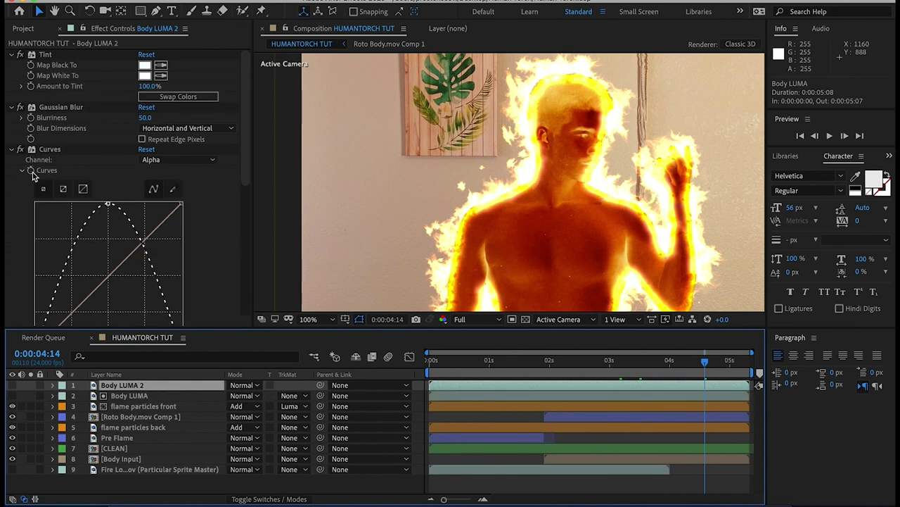
{"action": "left_click", "coordinate": [11, 54]}
{"action": "left_click", "coordinate": [11, 64]}
{"action": "left_click", "coordinate": [11, 66]}
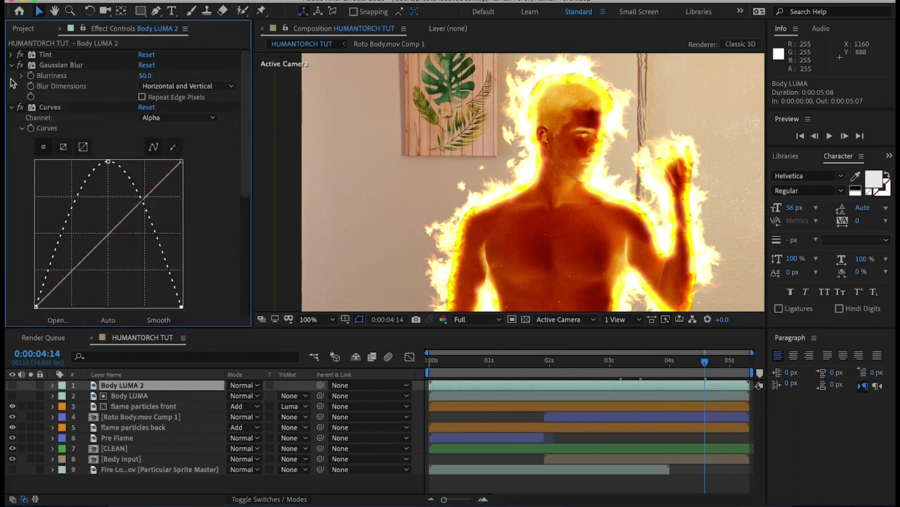
Add a second Tint to Body LUMA 2, keeping black and mapping white to saturated orange
{"action": "key", "text": "ctrl+space"}
{"action": "type", "text": "tint"}
{"action": "key", "text": "Return"}
{"action": "left_click", "coordinate": [145, 117]}
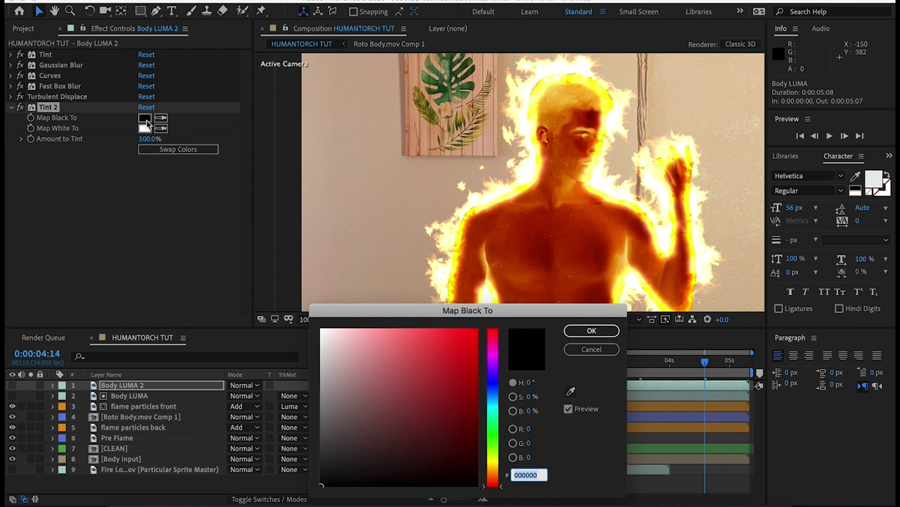
{"action": "left_click", "coordinate": [591, 352]}
{"action": "left_click", "coordinate": [145, 128]}
{"action": "mouse_move", "coordinate": [494, 458]}
{"action": "left_mouse_down"}
{"action": "mouse_move", "coordinate": [494, 476]}
{"action": "mouse_move", "coordinate": [495, 469]}
{"action": "left_mouse_up"}
{"action": "left_click", "coordinate": [474, 331]}
{"action": "left_click", "coordinate": [592, 330]}
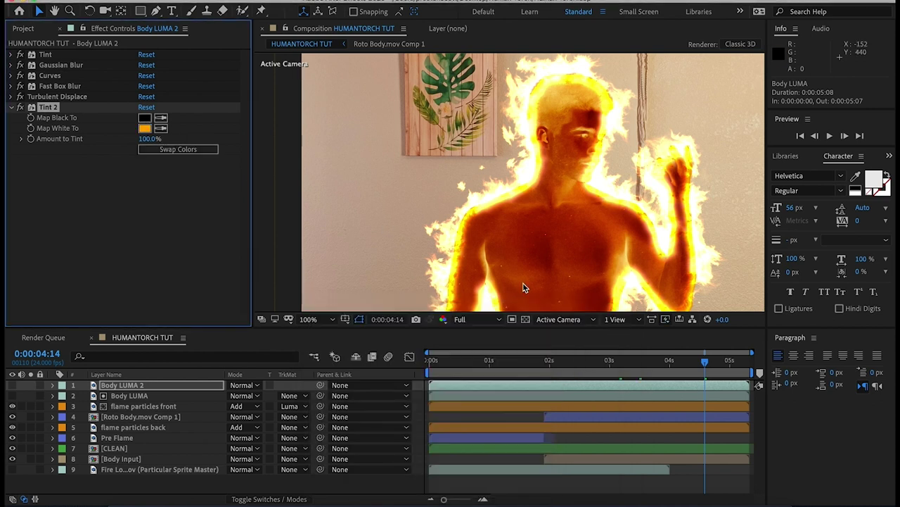
{"action": "left_click", "coordinate": [12, 107]}
Scrub back to about 2 seconds to review the orange body glow
{"action": "scroll", "coordinate": [562, 230], "scroll_direction": "down", "scroll_amount": 2}
{"action": "left_click_drag", "start_coordinate": [571, 373], "coordinate": [553, 374]}
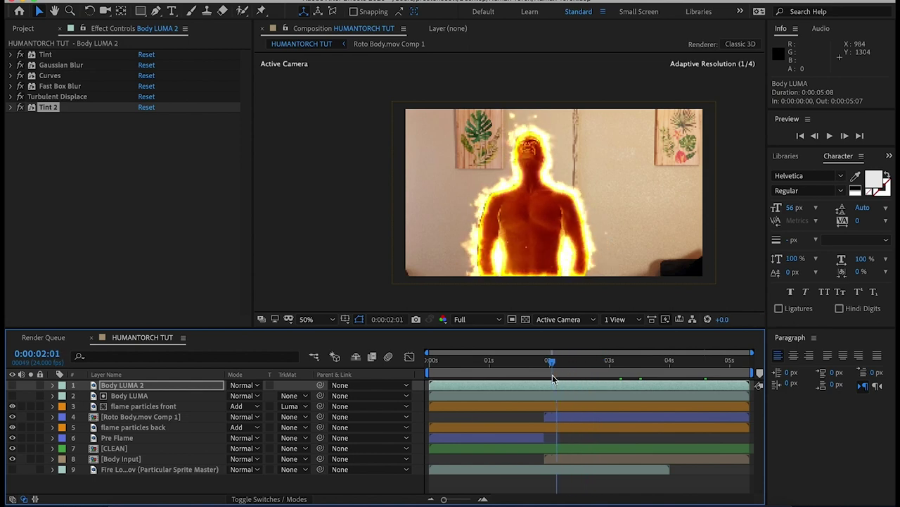
{"action": "scroll", "coordinate": [542, 224], "scroll_direction": "up", "scroll_amount": 2}
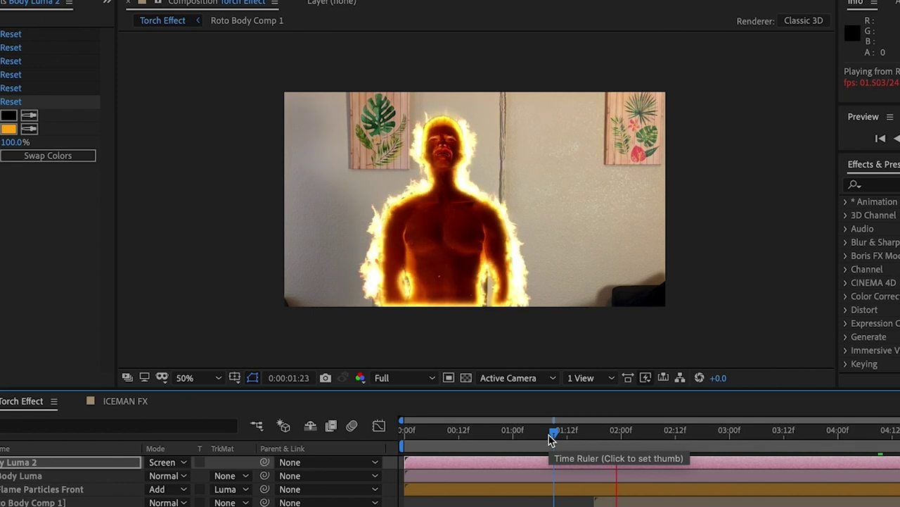
{"action": "left_click", "coordinate": [548, 437]}
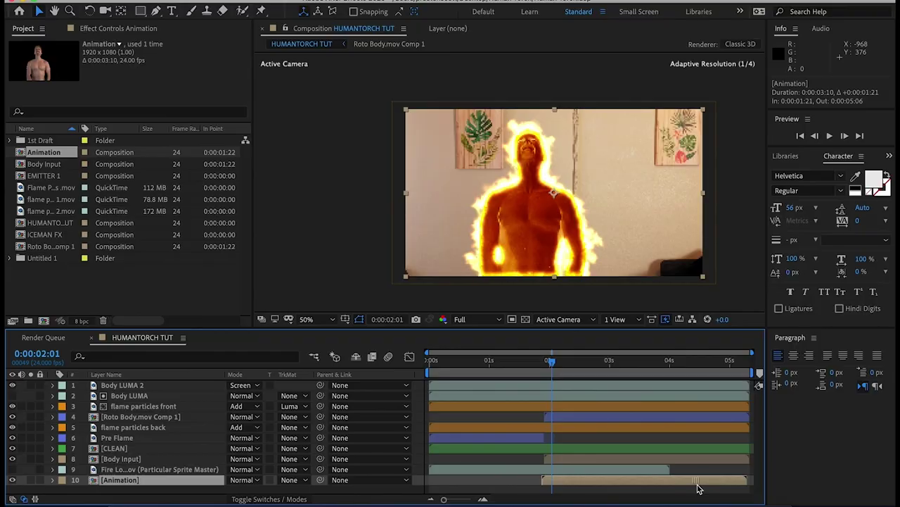
Replace the old Animation layer, start it at 1:22, and open the Animation precomp
{"action": "key", "text": "Delete"}
{"action": "left_click_drag", "start_coordinate": [46, 152], "coordinate": [74, 480]}
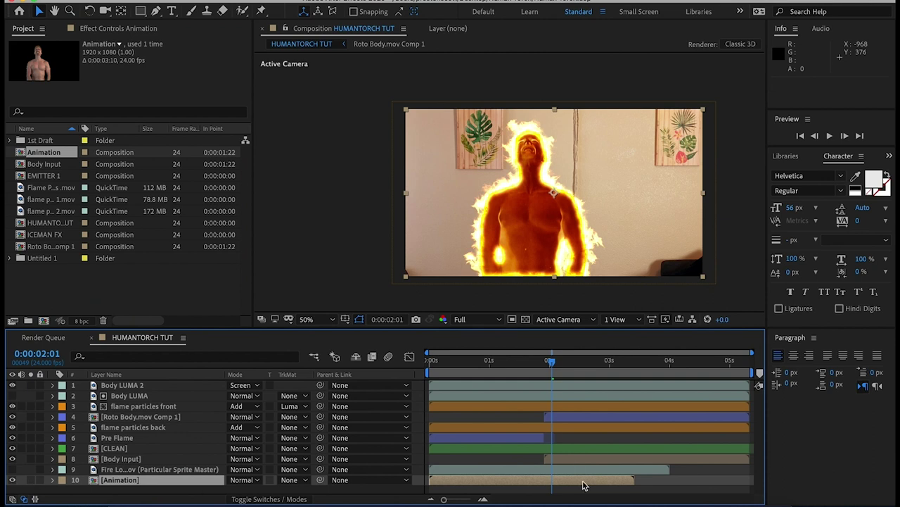
{"action": "left_click_drag", "start_coordinate": [582, 485], "coordinate": [692, 494]}
{"action": "double_click", "coordinate": [605, 480]}
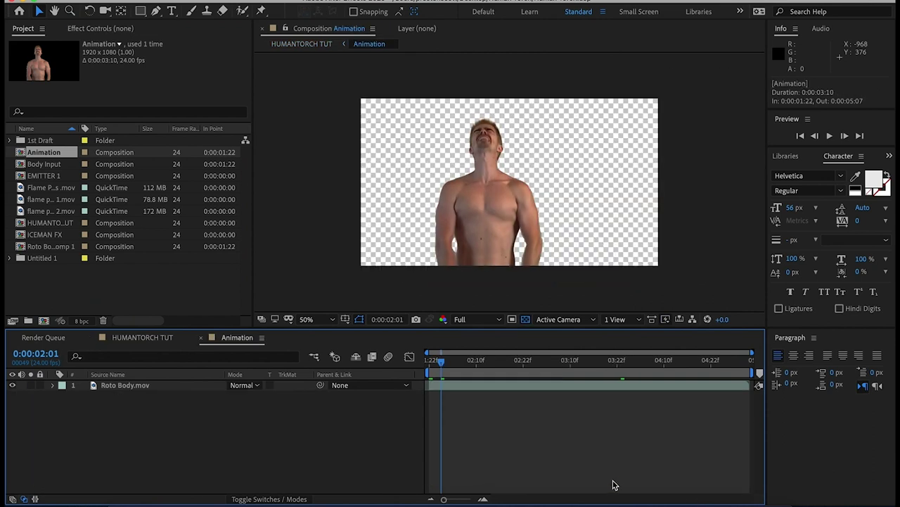
Pen-draw a closed mask strip across the torso on Roto Body.mov
{"action": "left_click", "coordinate": [451, 385]}
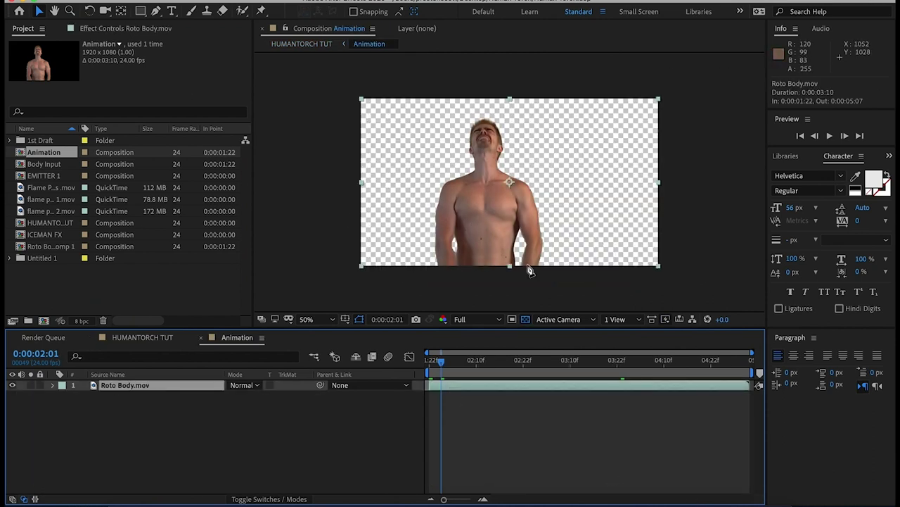
{"action": "key", "text": "g"}
{"action": "left_click", "coordinate": [562, 292]}
{"action": "left_click", "coordinate": [539, 278]}
{"action": "left_click", "coordinate": [505, 280]}
{"action": "left_click", "coordinate": [477, 285]}
{"action": "left_click", "coordinate": [448, 278]}
{"action": "left_click", "coordinate": [420, 274]}
{"action": "left_click", "coordinate": [397, 278]}
{"action": "left_click", "coordinate": [377, 282]}
{"action": "left_click", "coordinate": [383, 296]}
{"action": "left_click", "coordinate": [399, 301]}
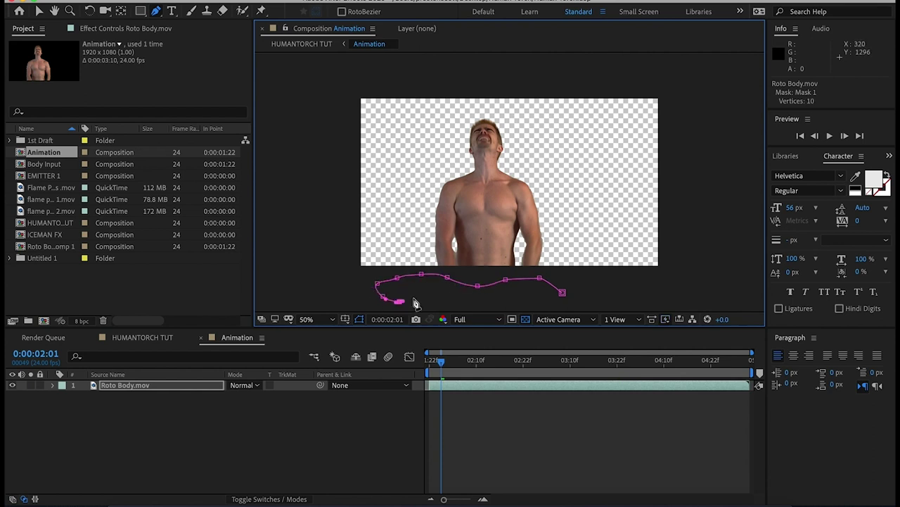
{"action": "left_click", "coordinate": [431, 299]}
{"action": "left_click", "coordinate": [468, 305]}
{"action": "left_click", "coordinate": [504, 298]}
{"action": "left_click", "coordinate": [526, 306]}
{"action": "left_click", "coordinate": [557, 304]}
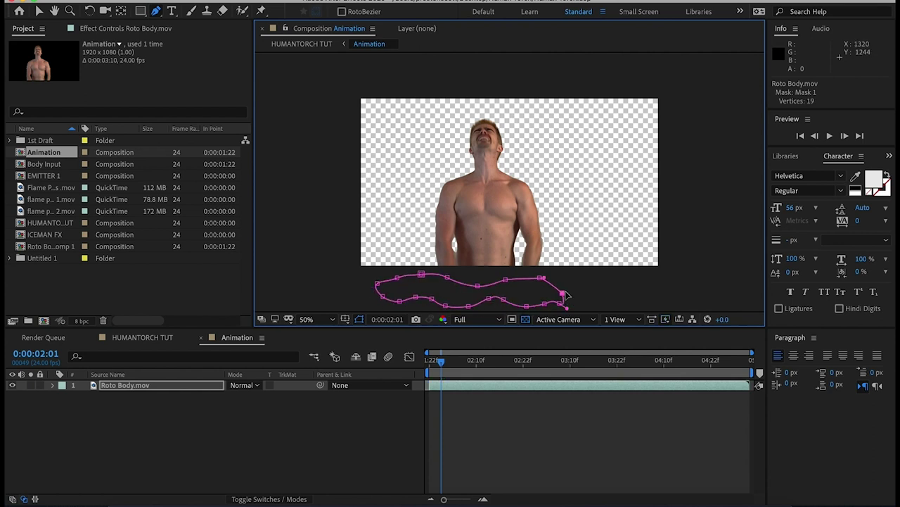
{"action": "left_click", "coordinate": [562, 291]}
Keyframe the Mask Path at 1:22, then move the mask up to the frame's top
{"action": "key", "text": "m"}
{"action": "left_click", "coordinate": [95, 407]}
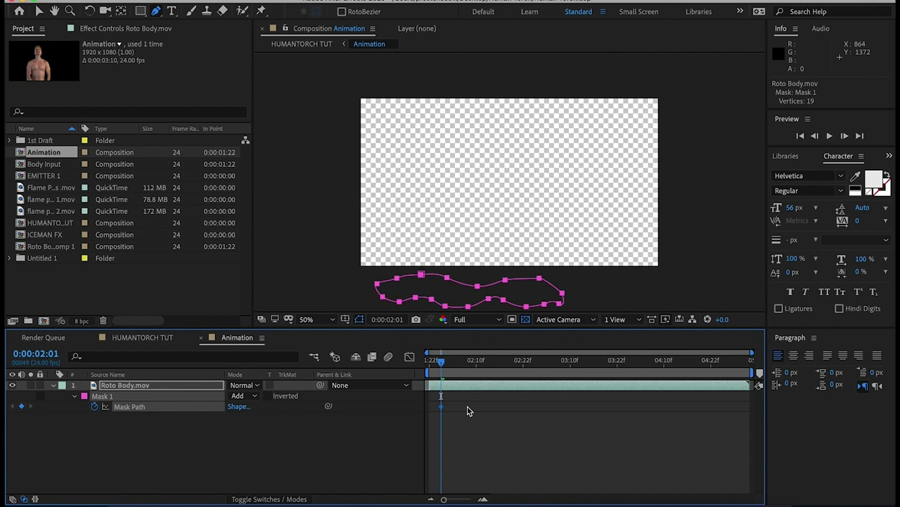
{"action": "left_click_drag", "start_coordinate": [441, 406], "coordinate": [430, 408]}
{"action": "key", "text": "space"}
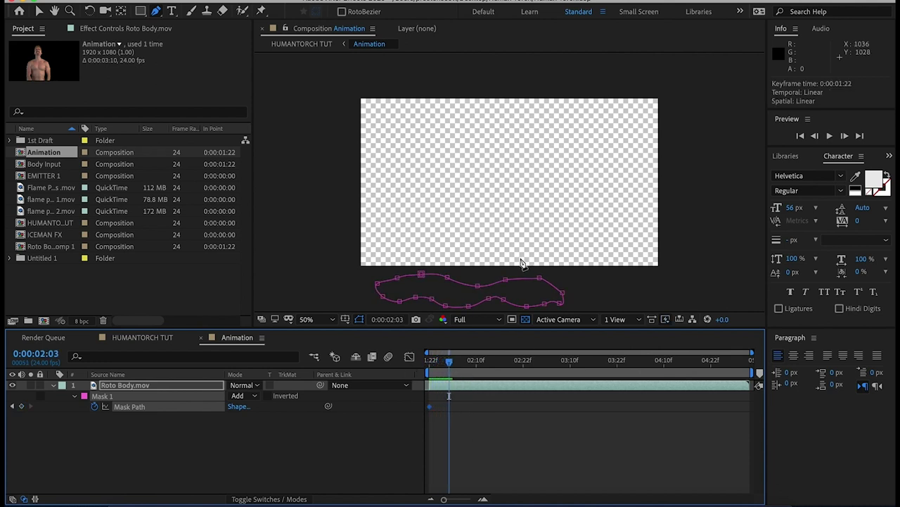
{"action": "key", "text": "v"}
{"action": "left_click_drag", "start_coordinate": [474, 290], "coordinate": [486, 94]}
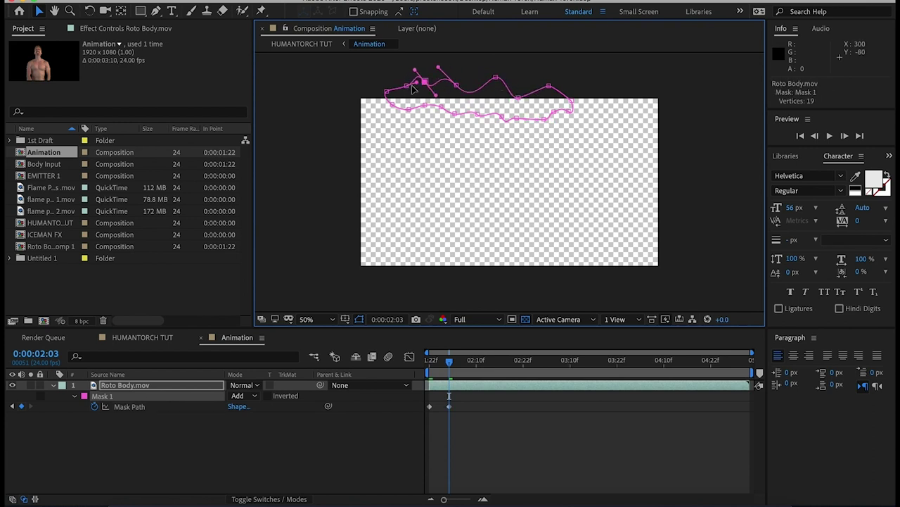
{"action": "key", "text": "space"}
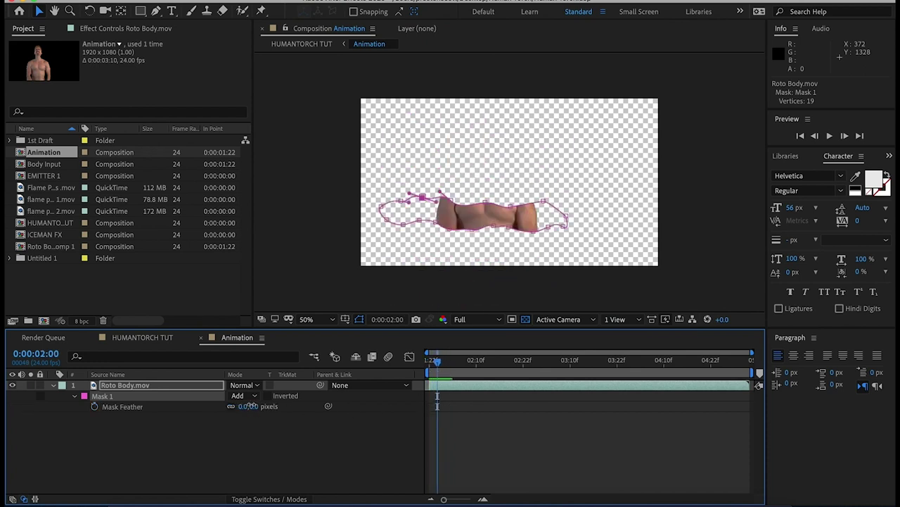
Set Mask Feather to 50 px, check the wipe, and return to HUMANTORCH TUT
{"action": "type", "text": "50"}
{"action": "key", "text": "Return"}
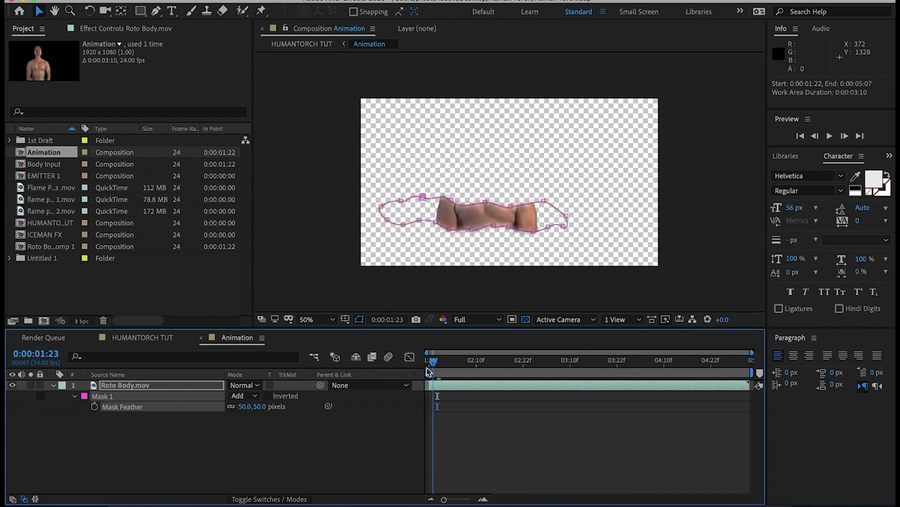
{"action": "left_click_drag", "start_coordinate": [427, 371], "coordinate": [451, 386]}
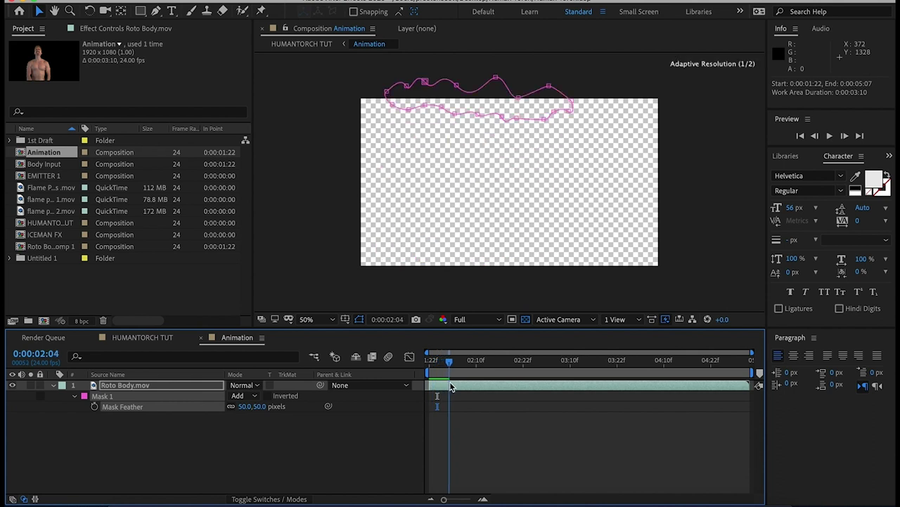
{"action": "left_click", "coordinate": [169, 339]}
{"action": "left_click_drag", "start_coordinate": [546, 369], "coordinate": [556, 369]}
Create a new solid named emitter and move it to the top of the stack
{"action": "left_click", "coordinate": [232, 0]}
{"action": "mouse_move", "coordinate": [250, 3]}
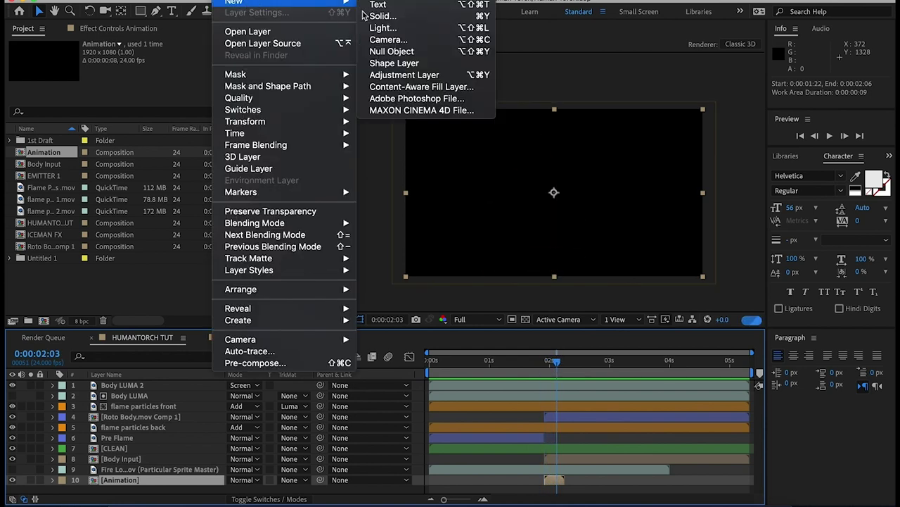
{"action": "left_click", "coordinate": [405, 17]}
{"action": "type", "text": "emitte"}
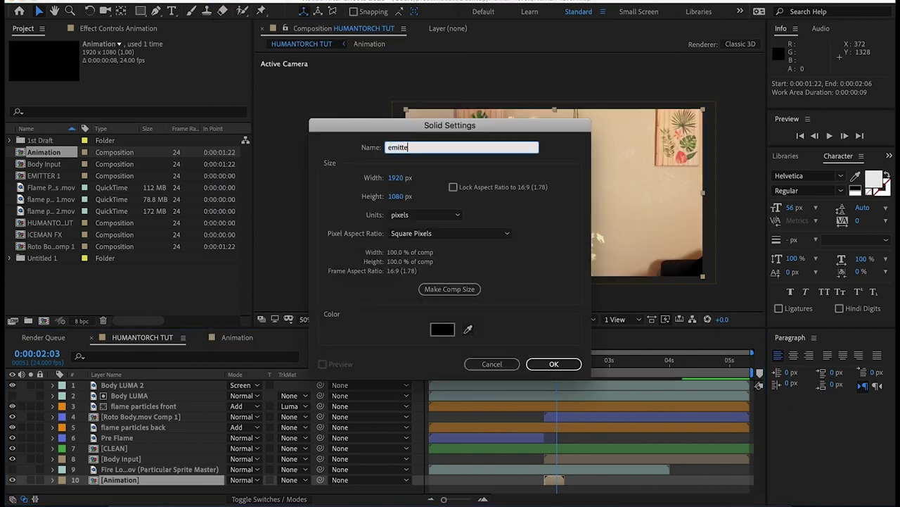
{"action": "type", "text": "r"}
{"action": "key", "text": "Return"}
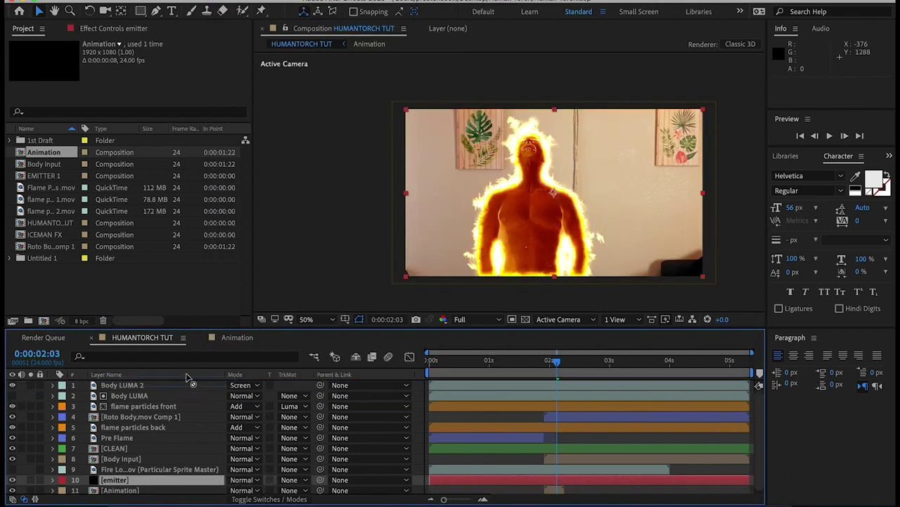
{"action": "left_click_drag", "start_coordinate": [187, 383], "coordinate": [188, 384]}
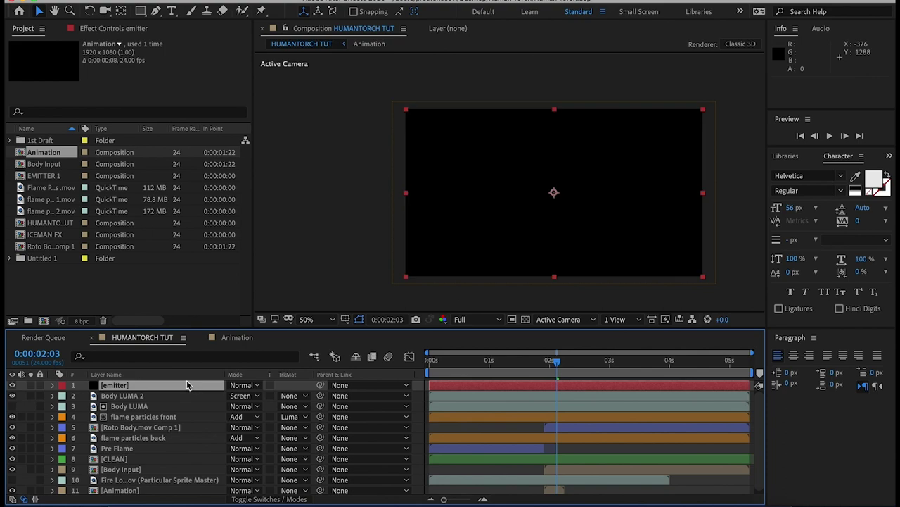
Make Animation 3D and set Particular's Emitter Type to Layer using the Animation layer
{"action": "left_click", "coordinate": [292, 496]}
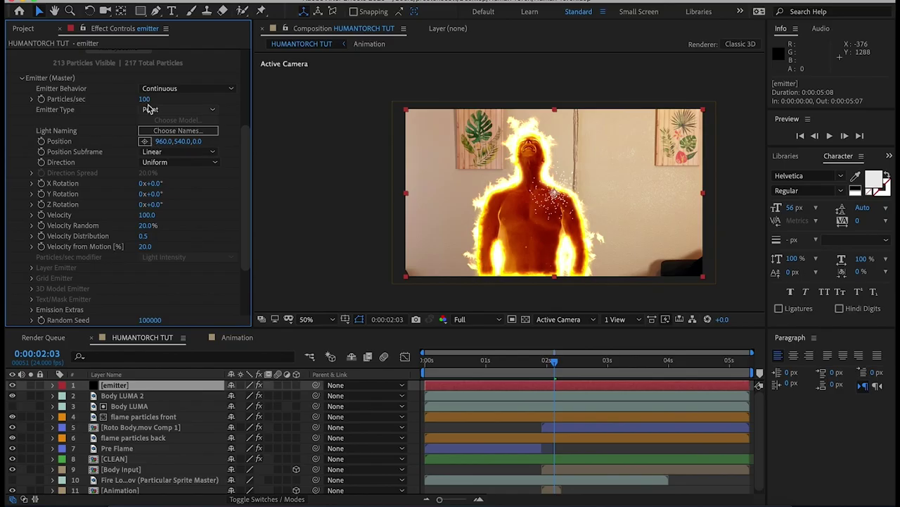
{"action": "left_click", "coordinate": [158, 110]}
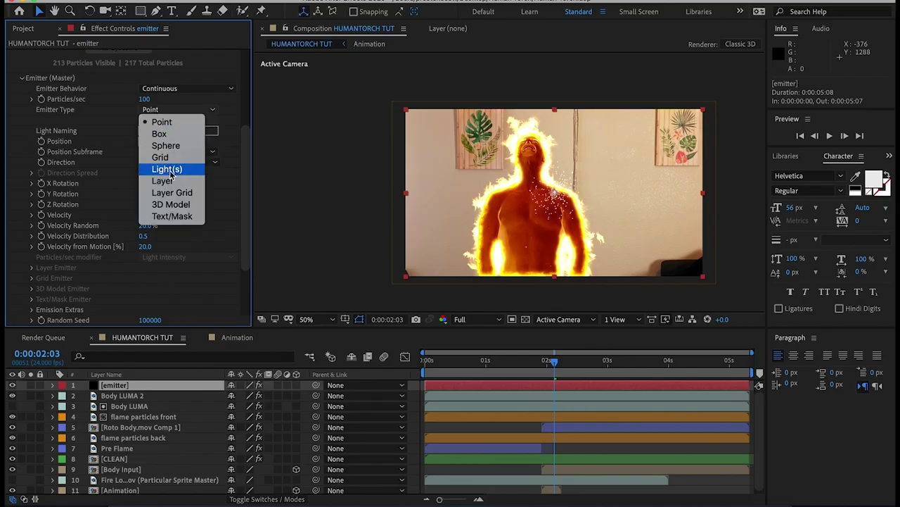
{"action": "key", "text": "Return"}
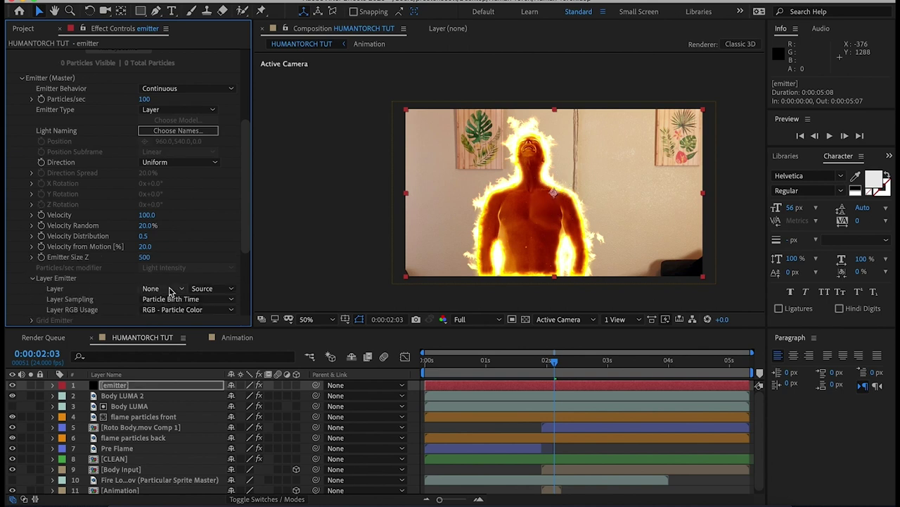
{"action": "left_click", "coordinate": [169, 291]}
{"action": "left_click", "coordinate": [175, 435]}
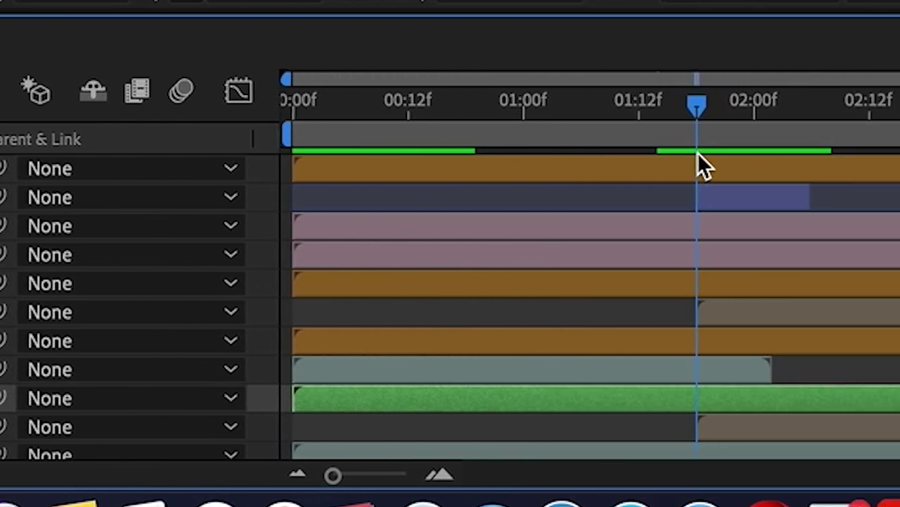
Duplicate the torch animation and Pre Flame layers and move the copies to the top
{"action": "left_click", "coordinate": [744, 200]}
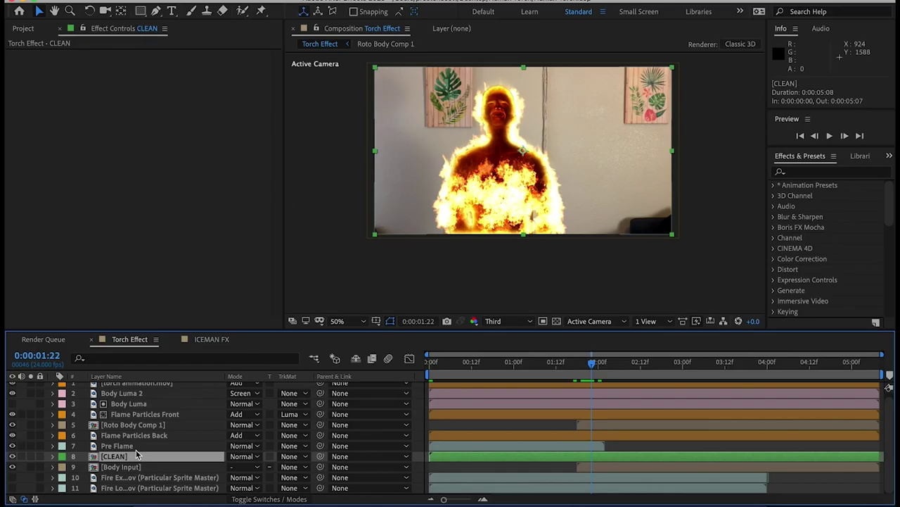
{"action": "left_click", "coordinate": [137, 448], "text": "shift"}
{"action": "key", "text": "ctrl+d"}
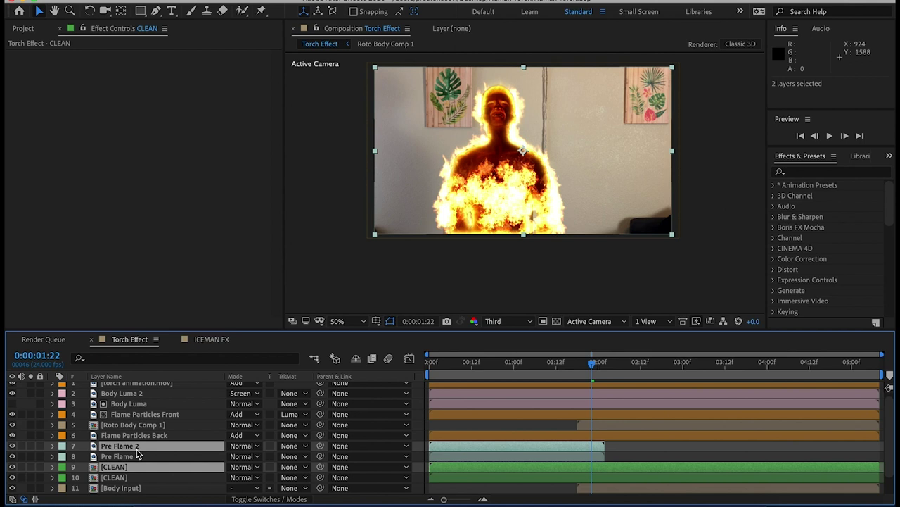
{"action": "left_click_drag", "start_coordinate": [139, 396], "coordinate": [139, 382]}
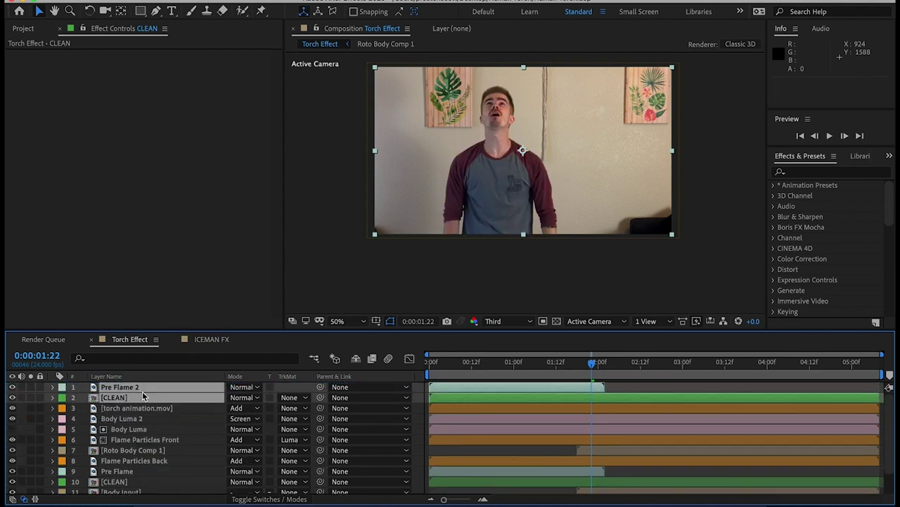
Precompose the duplicates into PRE FLAME MASK COMP and give it a blue label
{"action": "right_click", "coordinate": [142, 391]}
{"action": "left_click", "coordinate": [169, 451]}
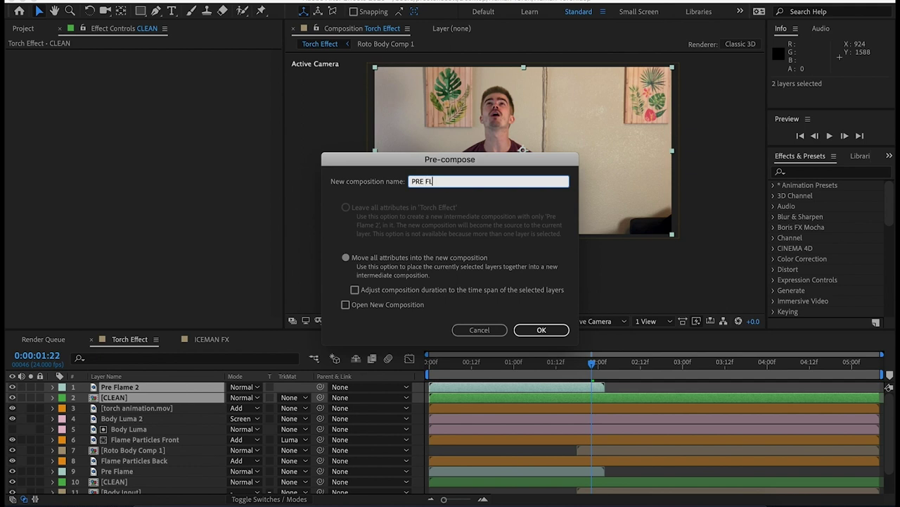
{"action": "type", "text": "PRE FLAME MASK COMP"}
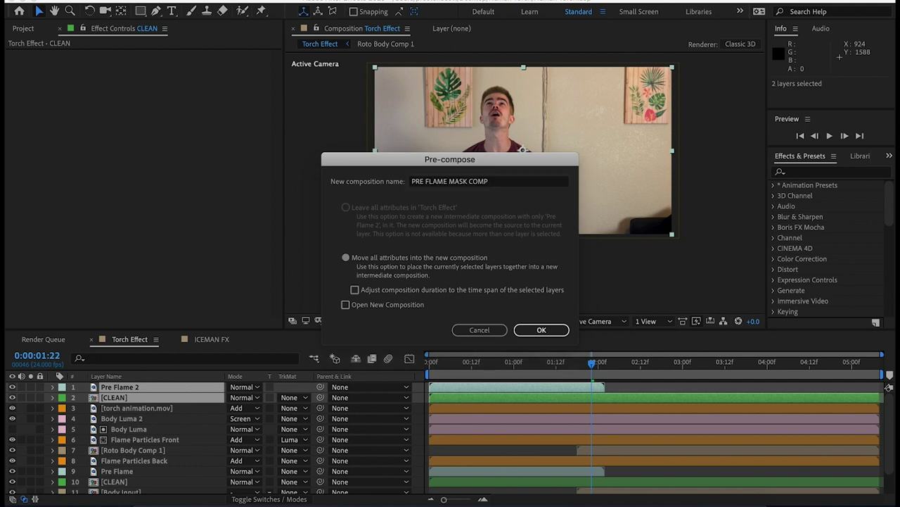
{"action": "key", "text": "Return"}
{"action": "left_click", "coordinate": [62, 387]}
{"action": "left_click", "coordinate": [81, 398]}
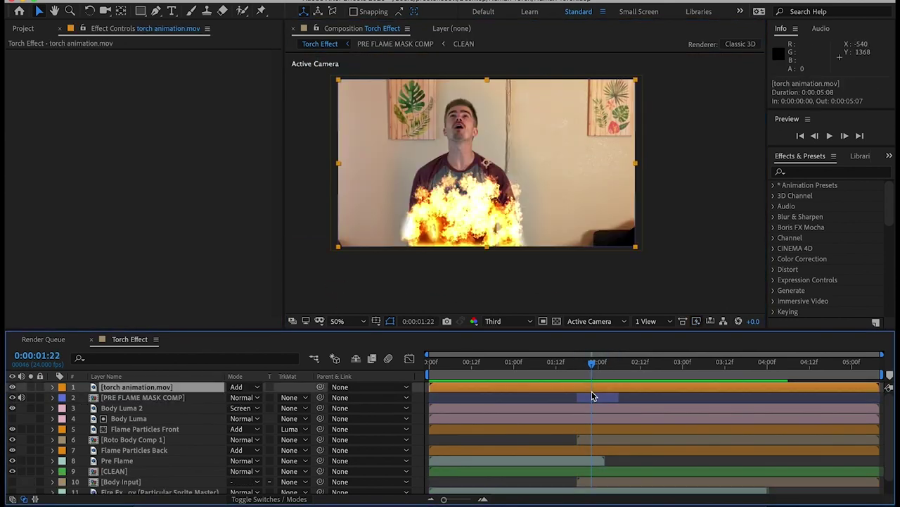
Apply Fast Box Blur to torch animation.mov with Vertical dimensions and radius 5
{"action": "key", "text": "."}
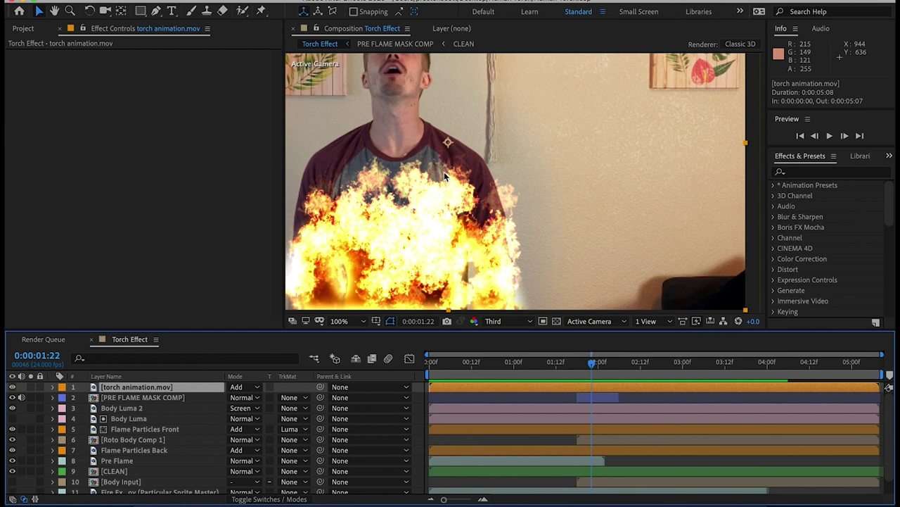
{"action": "key", "text": "ctrl+space"}
{"action": "type", "text": "fas"}
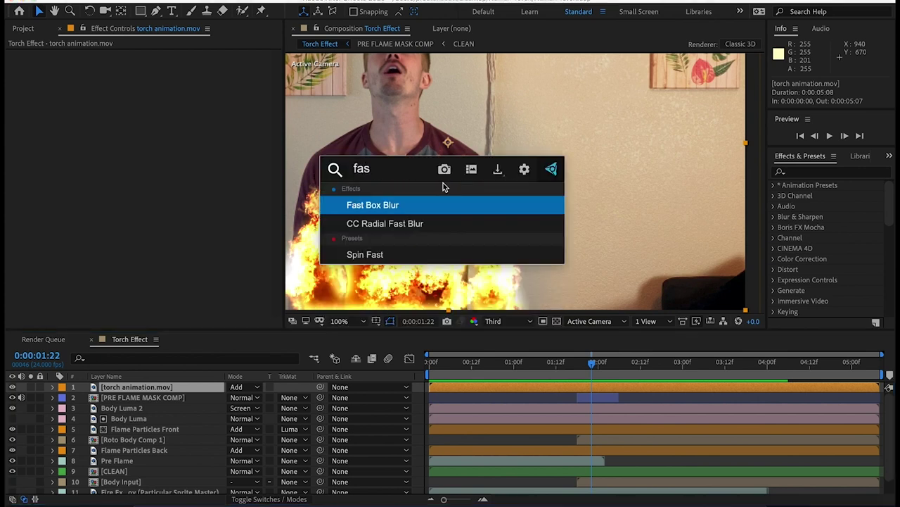
{"action": "key", "text": "Escape"}
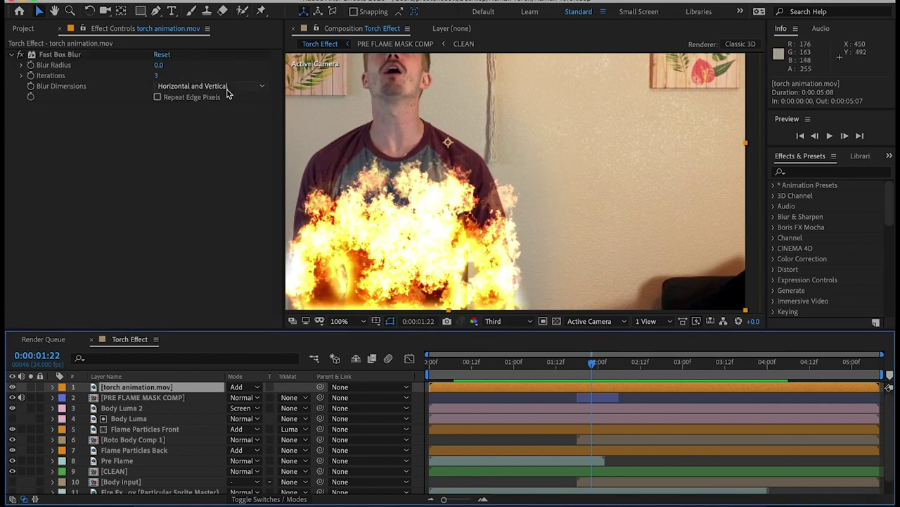
{"action": "left_click", "coordinate": [227, 92]}
{"action": "left_click", "coordinate": [225, 122]}
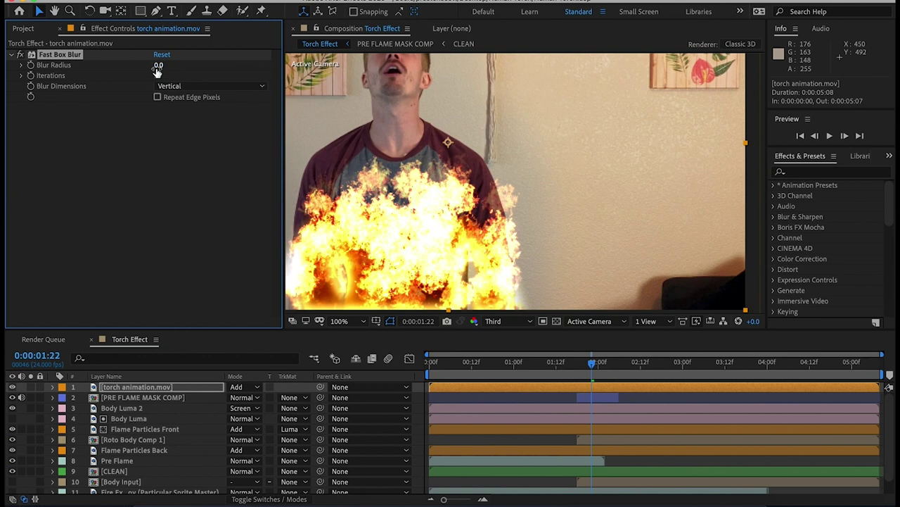
{"action": "type", "text": "5"}
{"action": "key", "text": "Return"}
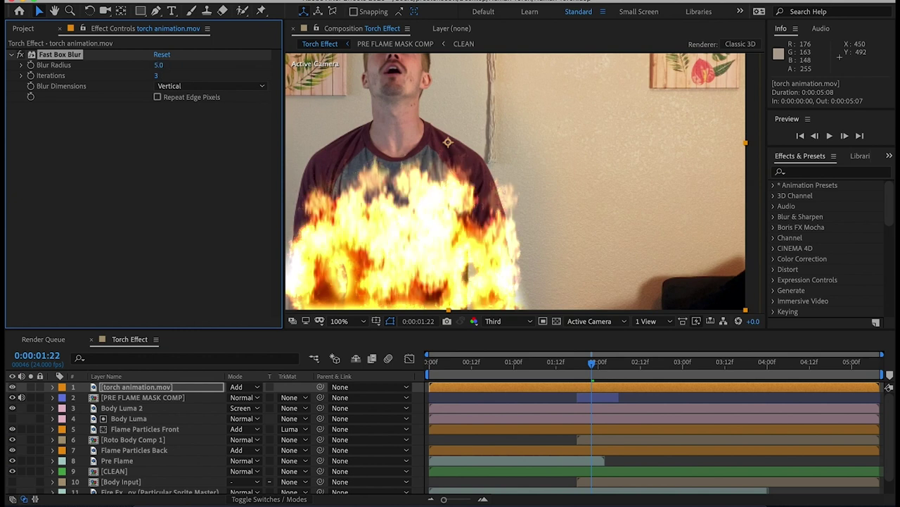
{"action": "scroll", "coordinate": [504, 195], "scroll_direction": "down", "scroll_amount": 2}
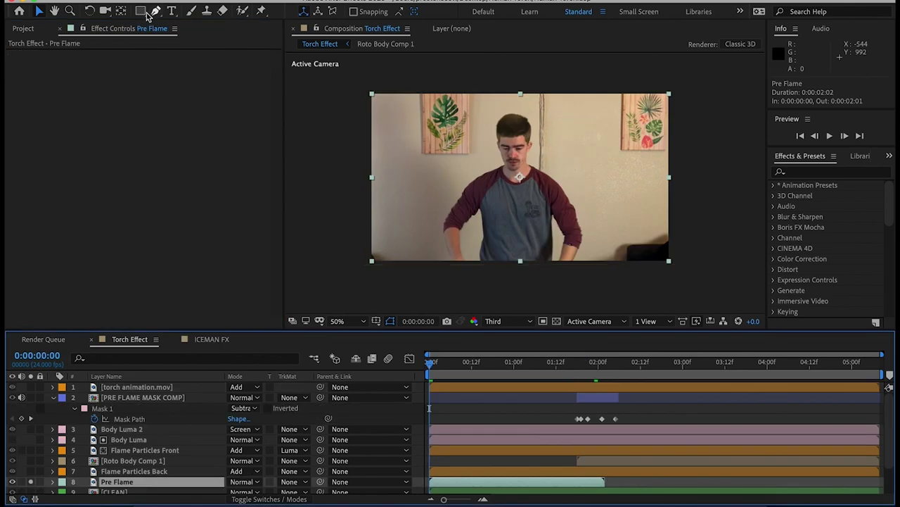
Create a new solid named Fractal Luma in the Torch Effect comp
{"action": "left_click", "coordinate": [42, 31]}
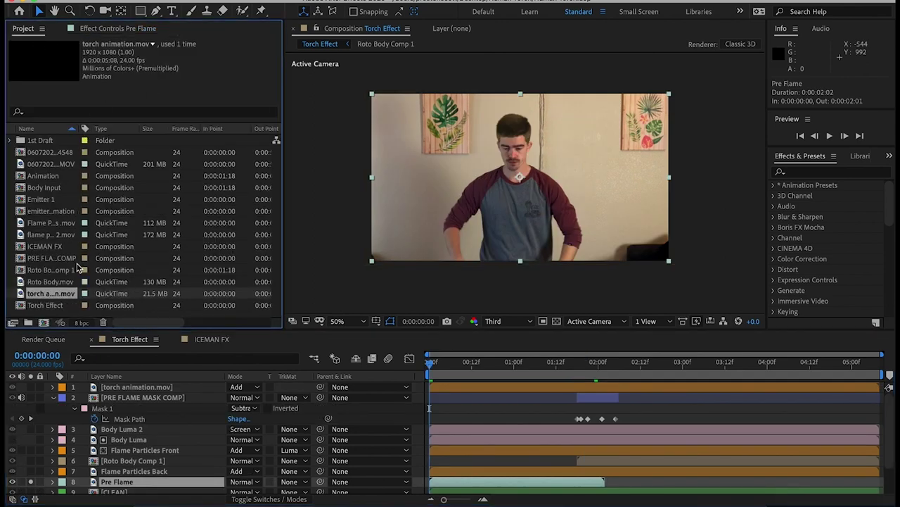
{"action": "double_click", "coordinate": [54, 153]}
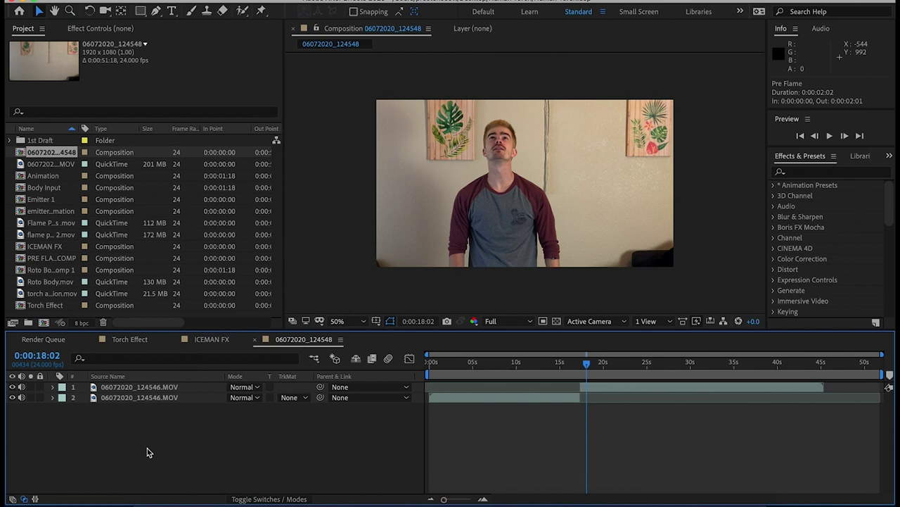
{"action": "left_click", "coordinate": [255, 342]}
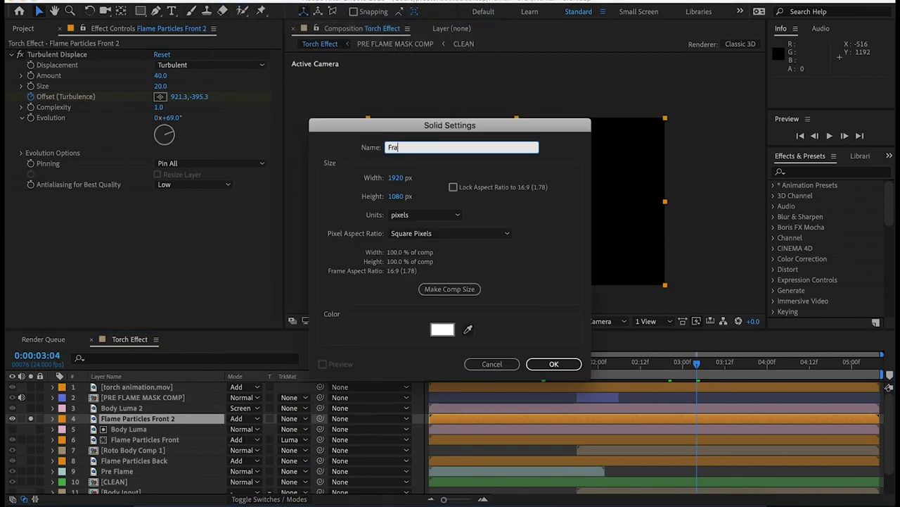
{"action": "type", "text": "Fractal Luma"}
{"action": "key", "text": "Return"}
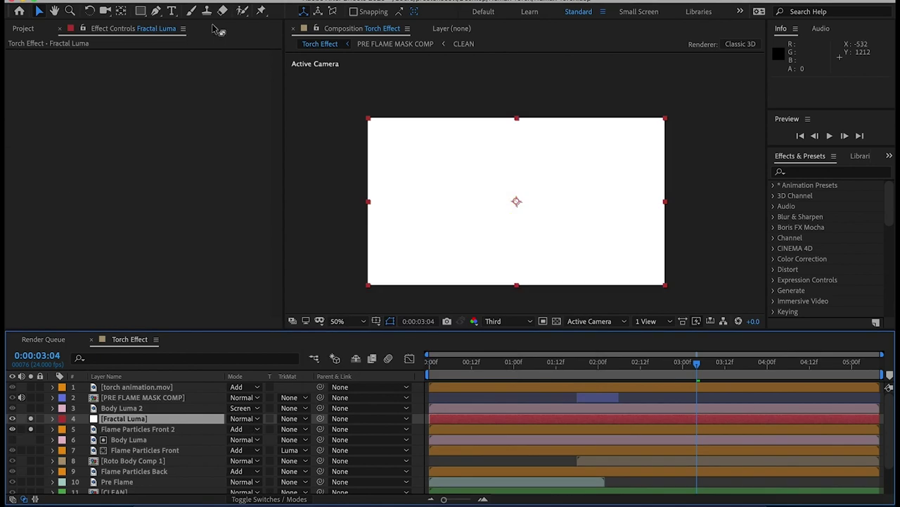
Apply Fractal Noise with Dynamic Progressive type and adjust its Brightness to -50
{"action": "key", "text": "ctrl+space"}
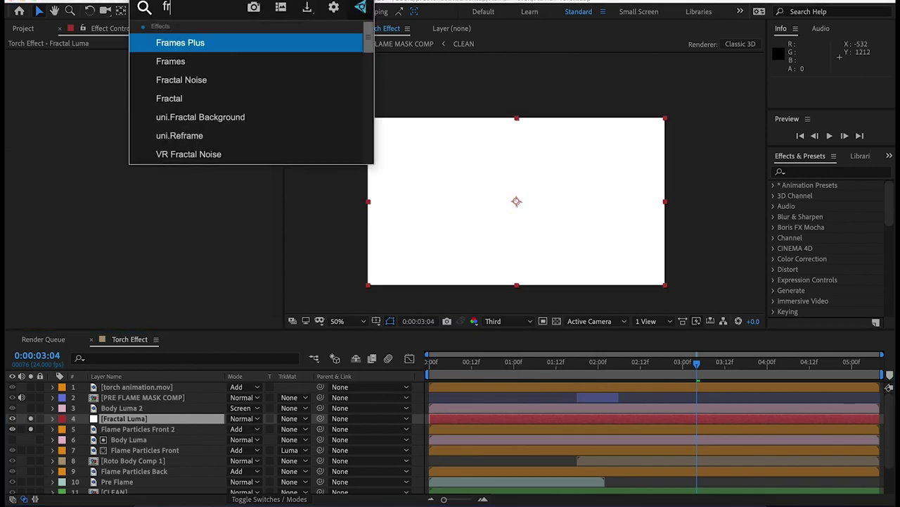
{"action": "type", "text": "frac"}
{"action": "key", "text": "Return"}
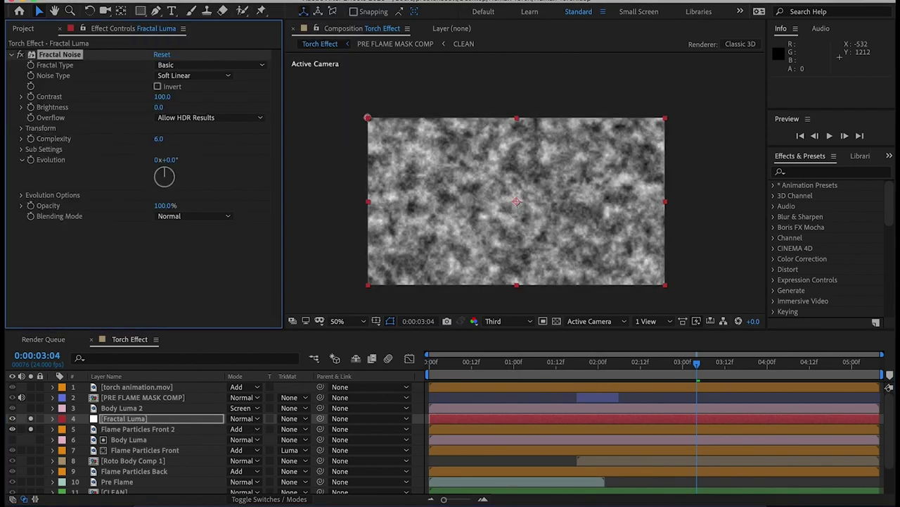
{"action": "left_click", "coordinate": [204, 66]}
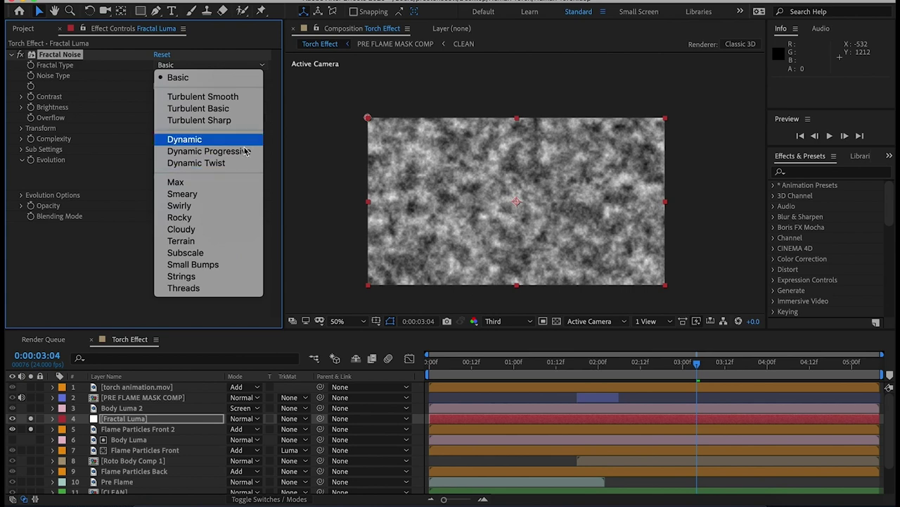
{"action": "left_click", "coordinate": [246, 152]}
{"action": "left_click", "coordinate": [384, 361]}
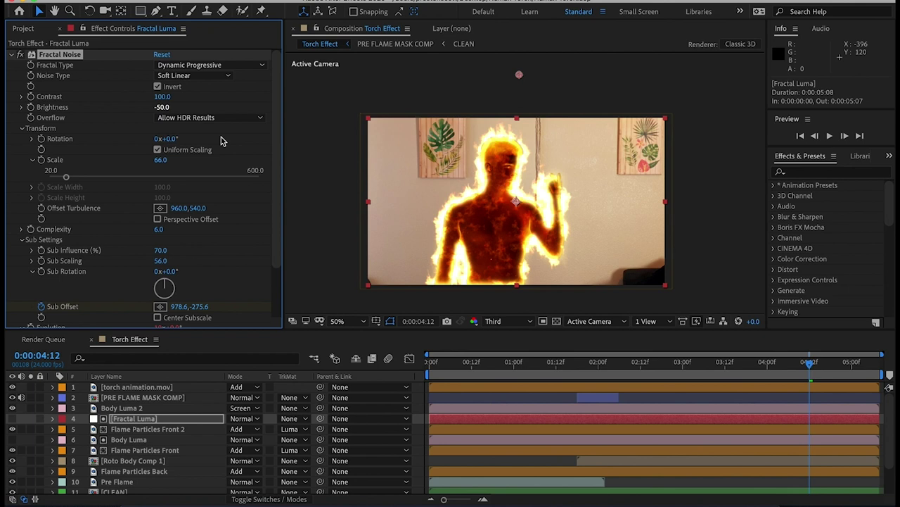
{"action": "left_click", "coordinate": [664, 371]}
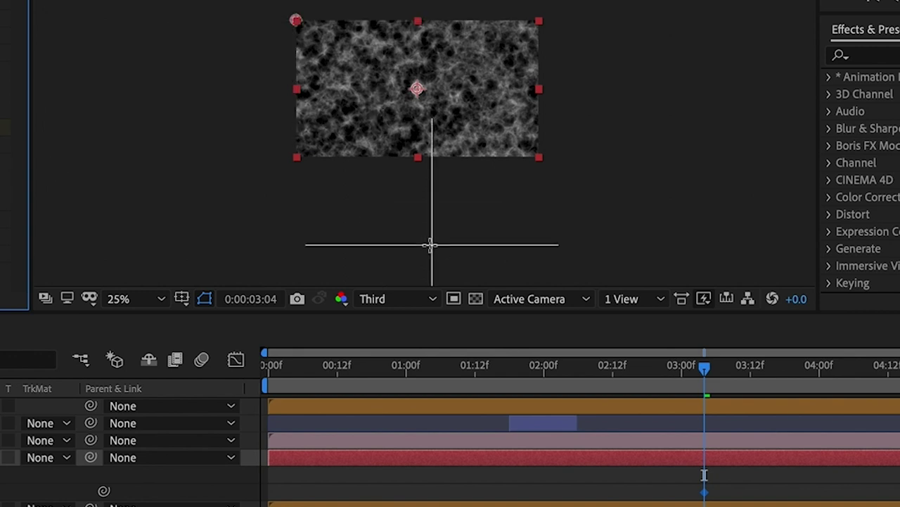
Set Flame Particles Front 2 to use Fractal Luma as a luma matte and preview it
{"action": "left_click", "coordinate": [533, 498]}
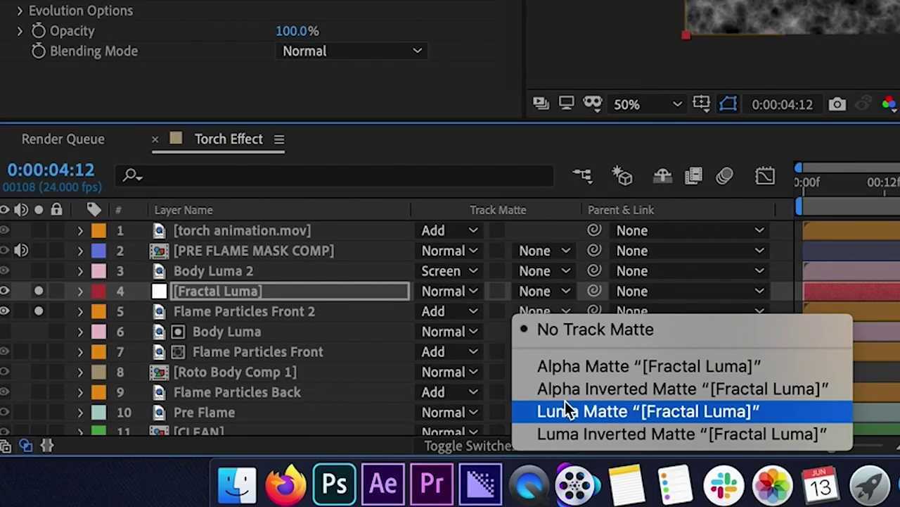
{"action": "left_click", "coordinate": [567, 402]}
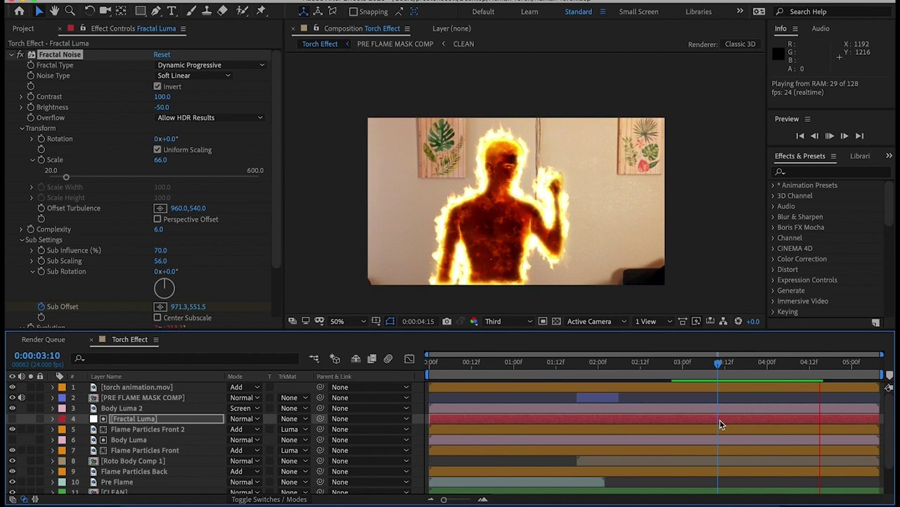
{"action": "left_click_drag", "start_coordinate": [722, 366], "coordinate": [693, 367]}
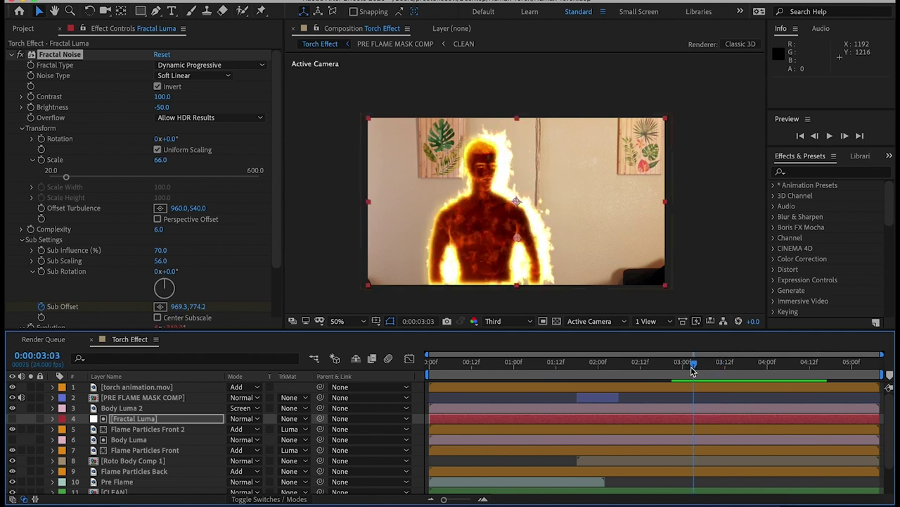
{"action": "key", "text": "space"}
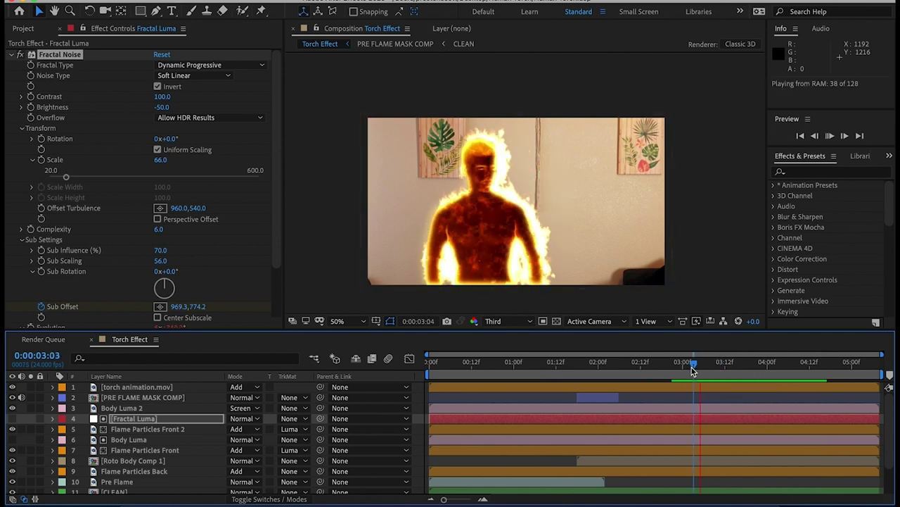
{"action": "left_click_drag", "start_coordinate": [690, 373], "coordinate": [683, 372]}
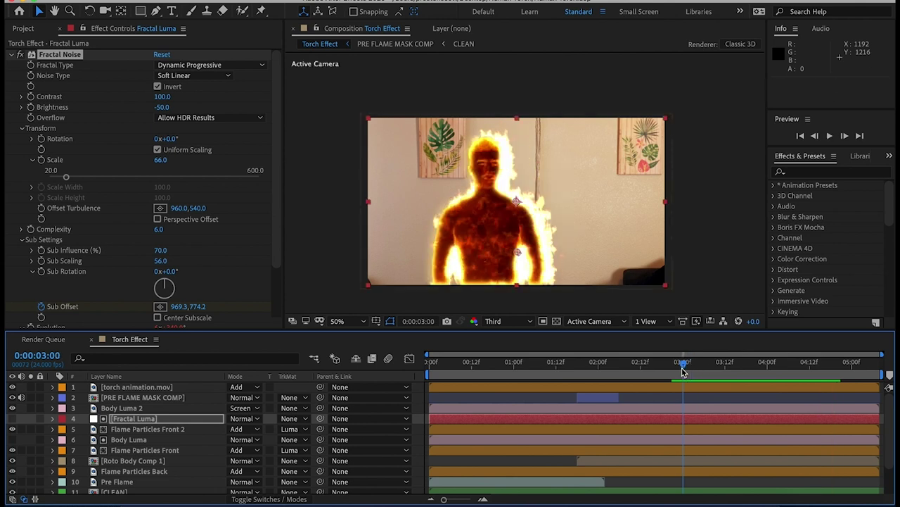
{"action": "key", "text": "u"}
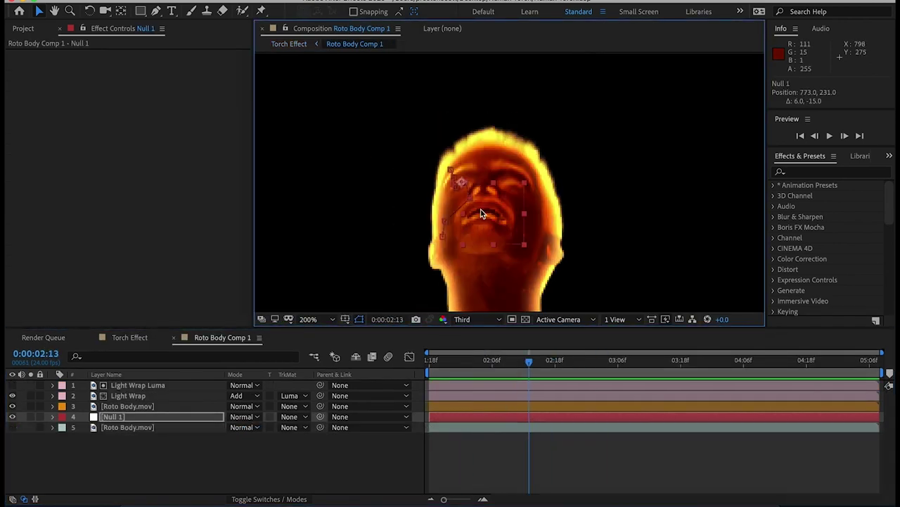
Keyframe Null 1's position along the face and purge the cache
{"action": "mouse_move", "coordinate": [482, 213]}
{"action": "left_mouse_down"}
{"action": "mouse_move", "coordinate": [501, 221]}
{"action": "mouse_move", "coordinate": [483, 270]}
{"action": "mouse_move", "coordinate": [553, 285]}
{"action": "mouse_move", "coordinate": [561, 209]}
{"action": "mouse_move", "coordinate": [475, 215]}
{"action": "mouse_move", "coordinate": [507, 208]}
{"action": "left_mouse_up"}
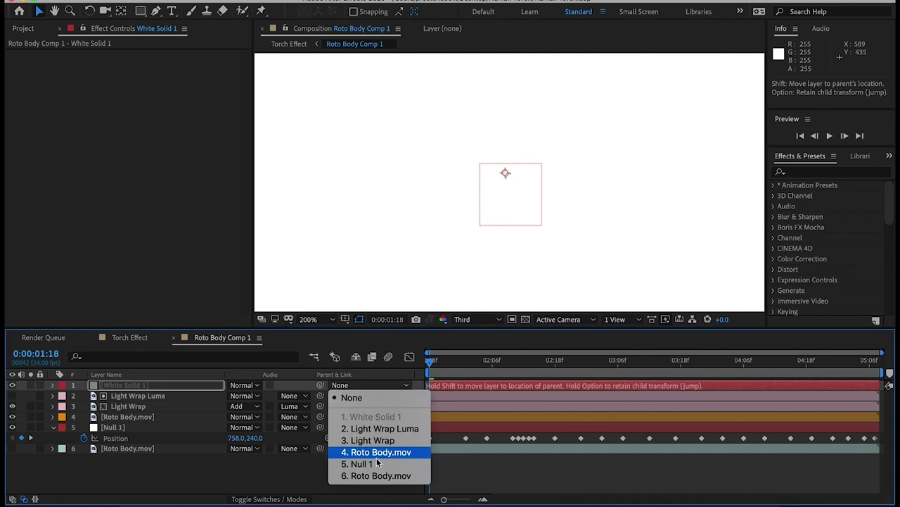
{"action": "left_click", "coordinate": [358, 465]}
{"action": "scroll", "coordinate": [507, 211], "scroll_direction": "up", "scroll_amount": 3}
Mask the right eye on the white solid and refit the mask across earlier frames
{"action": "mouse_move", "coordinate": [211, 230]}
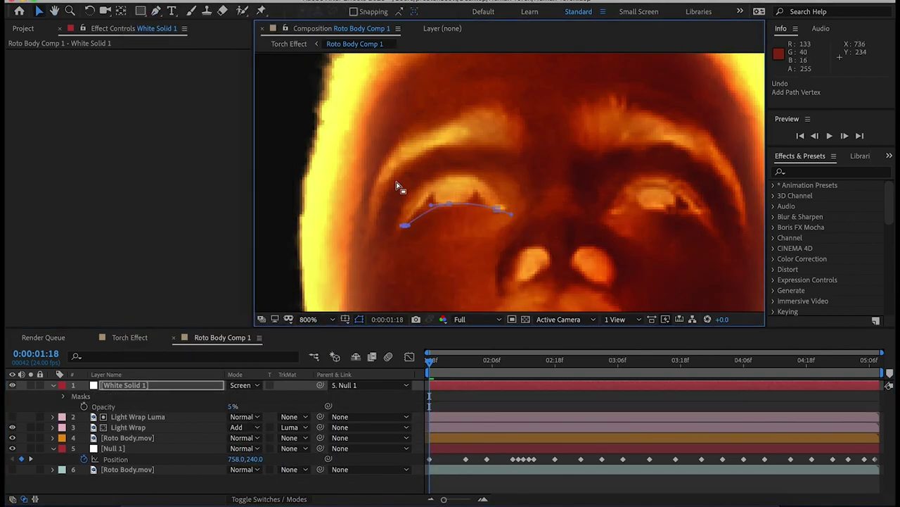
{"action": "left_click", "coordinate": [613, 213]}
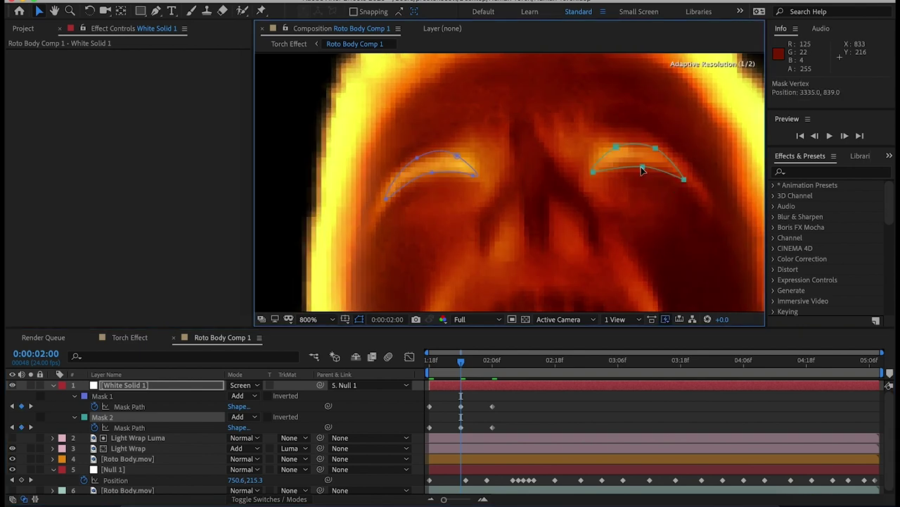
{"action": "key", "text": "Page_Up"}
{"action": "key", "text": "Page_Up"}
{"action": "left_click", "coordinate": [574, 155]}
{"action": "left_click_drag", "start_coordinate": [573, 156], "coordinate": [556, 185]}
{"action": "key", "text": "Page_Up"}
{"action": "key", "text": "Page_Up"}
{"action": "key", "text": "Page_Up"}
{"action": "key", "text": "Page_Up"}
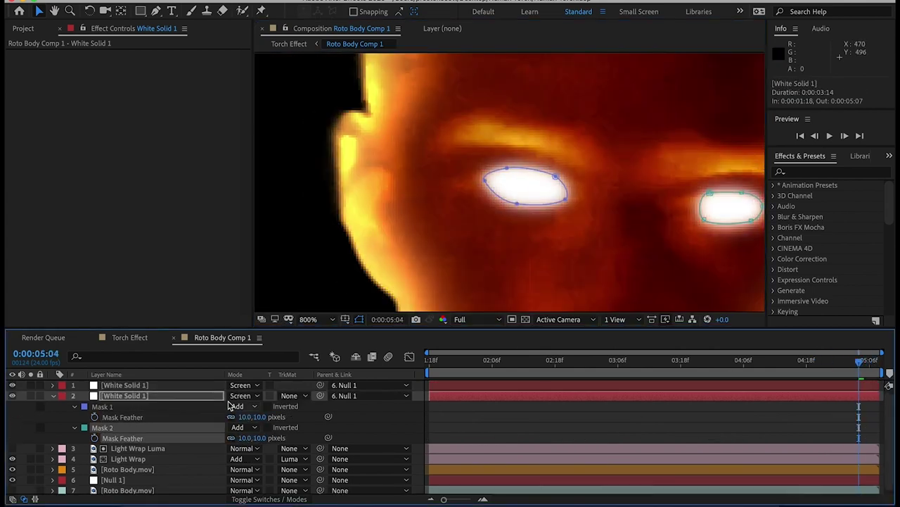
Switch the Curves effect to edit the Green channel curve
{"action": "left_click", "coordinate": [176, 91]}
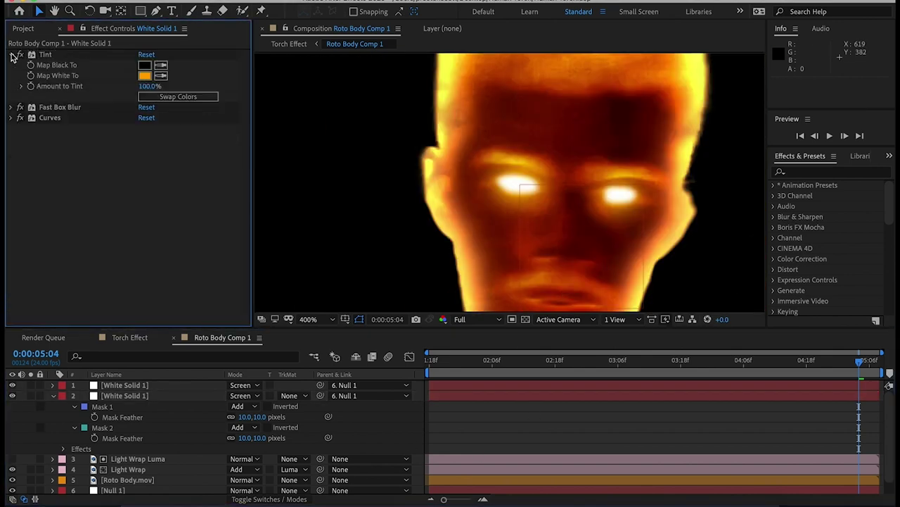
{"action": "left_click", "coordinate": [63, 87]}
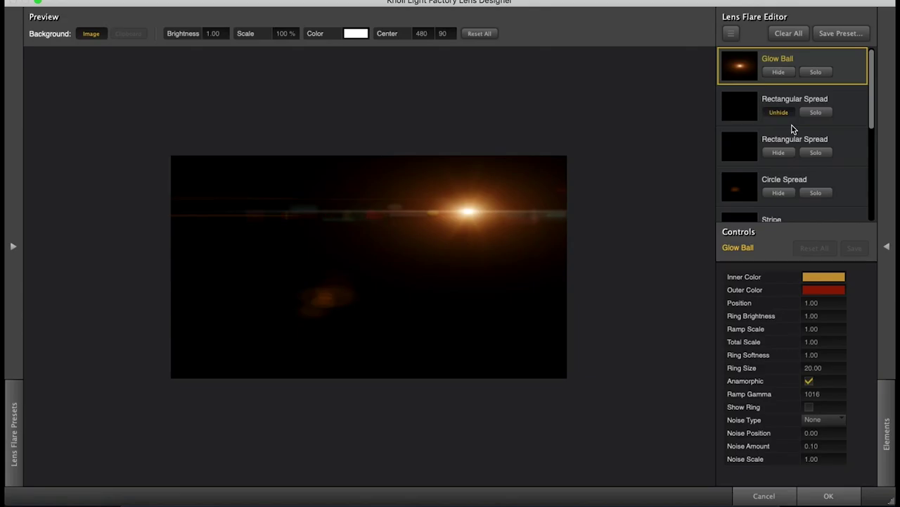
{"action": "scroll", "coordinate": [790, 140], "scroll_direction": "down", "scroll_amount": 2}
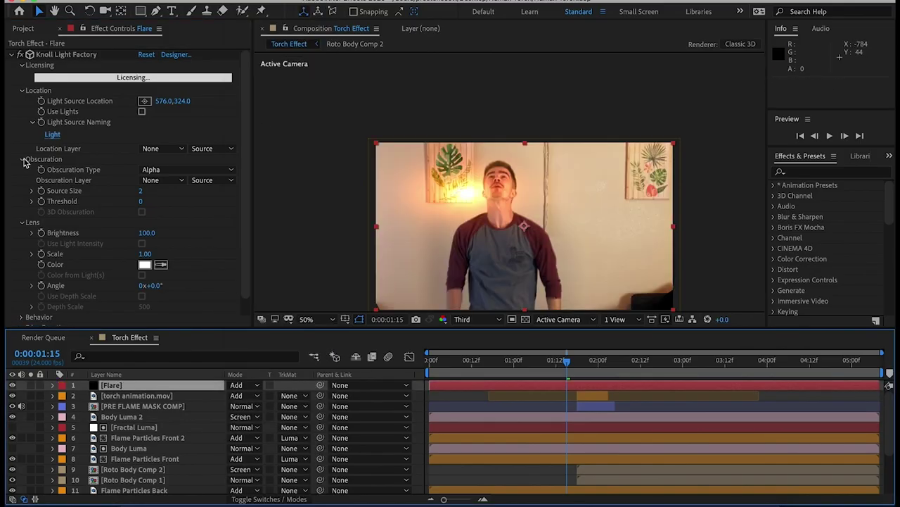
Collapse the Obscuration settings and reveal the Flare layer's keyframed Knoll Light Factory properties
{"action": "left_click", "coordinate": [22, 159]}
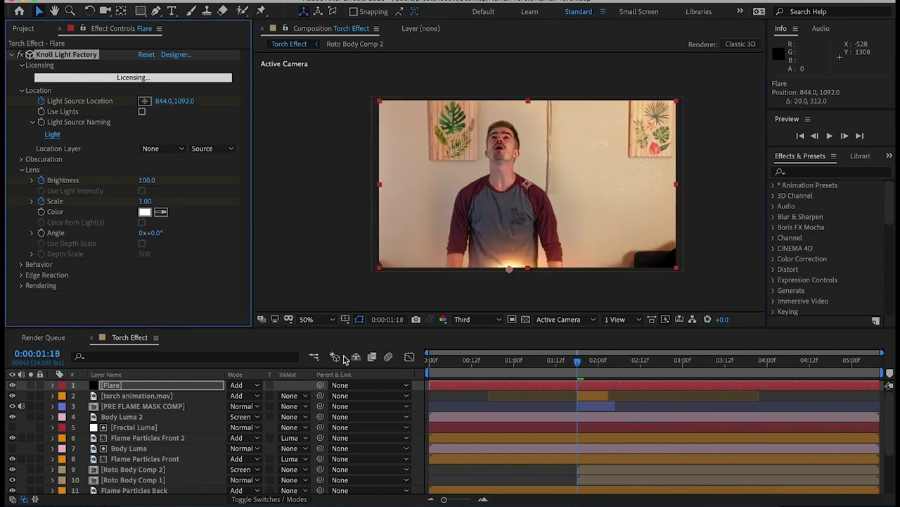
{"action": "key", "text": "u"}
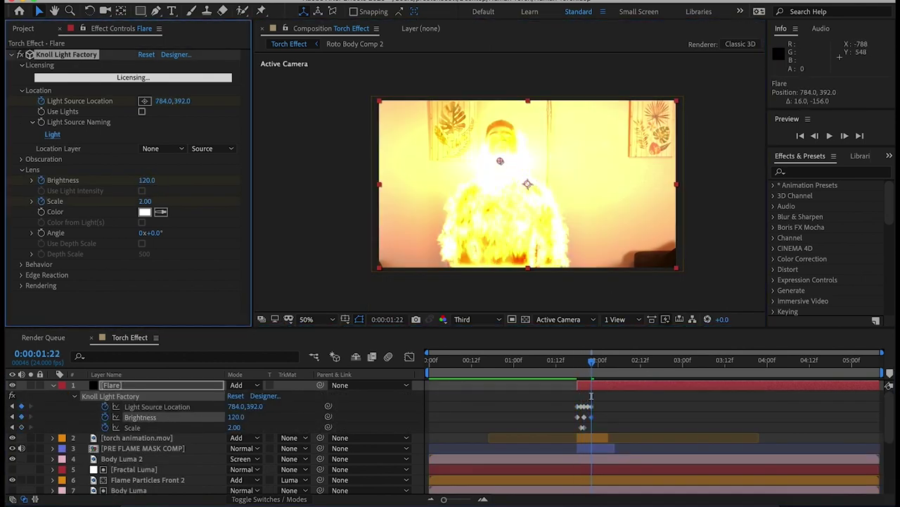